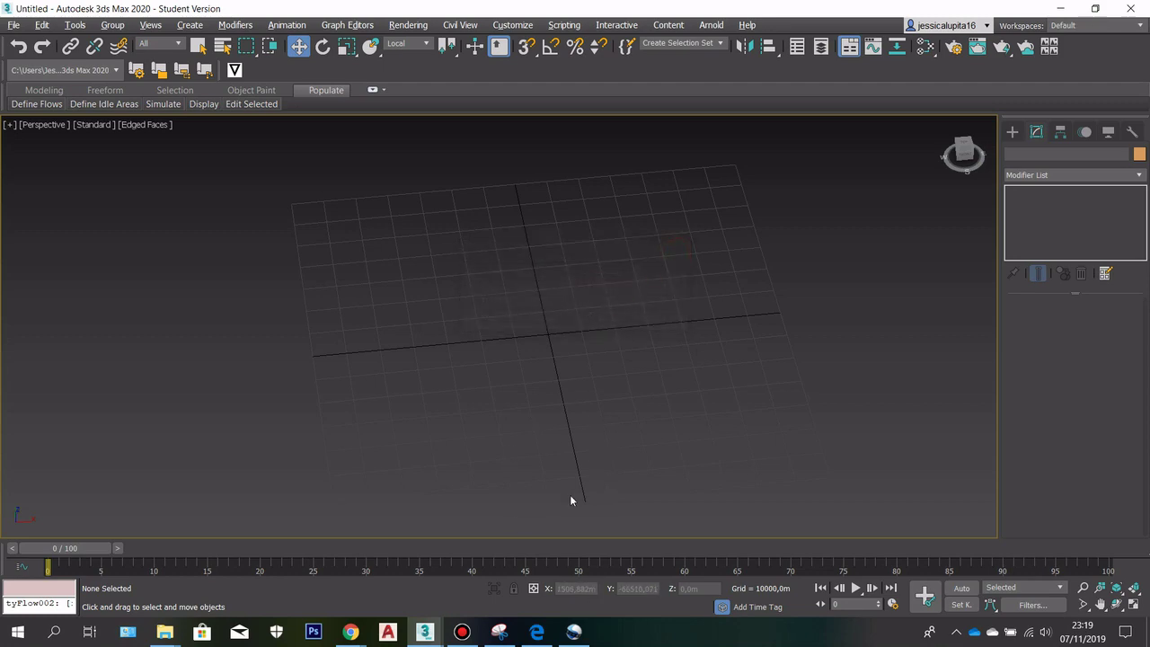
Examine the city model in the Sunshine experiment 1.max scene and return to the empty untitled scene
{"action": "mouse_move", "coordinate": [436, 634]}
{"action": "left_click", "coordinate": [512, 558]}
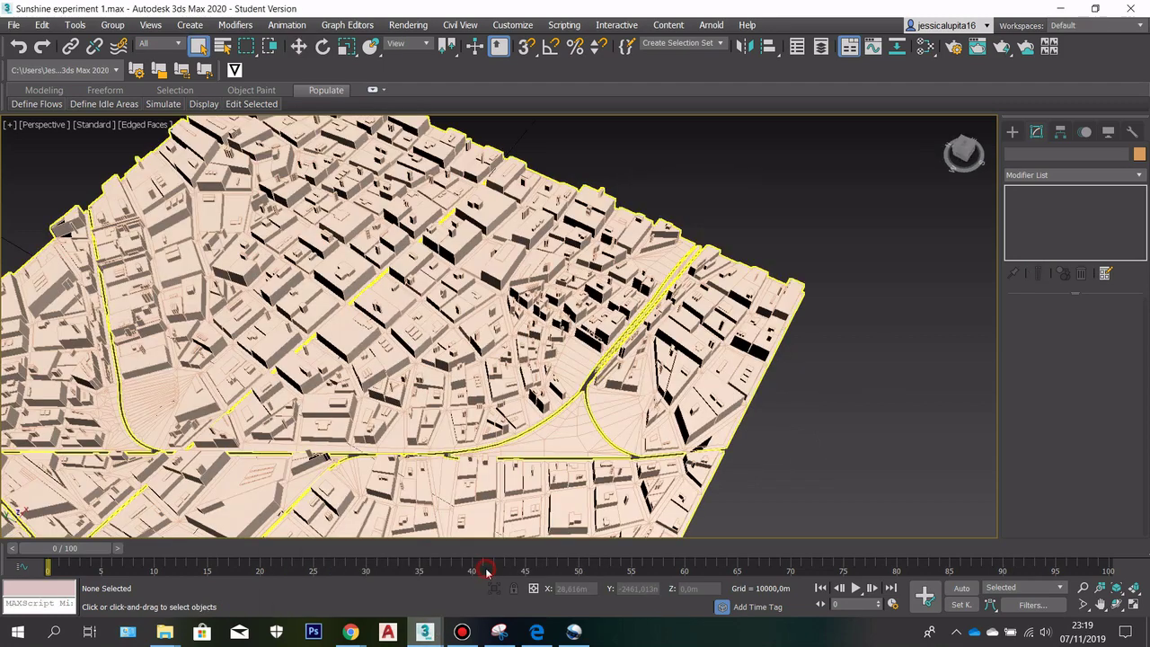
{"action": "key", "text": "z"}
{"action": "scroll", "coordinate": [260, 206], "scroll_direction": "up", "scroll_amount": 6}
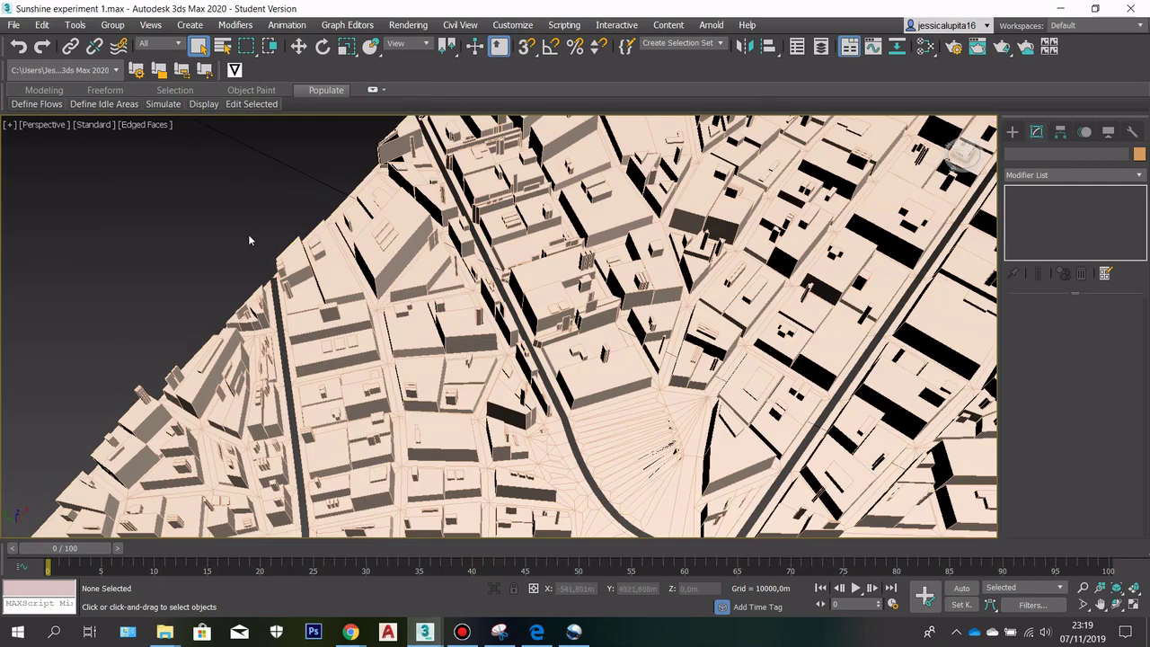
{"action": "scroll", "coordinate": [385, 281], "scroll_direction": "down", "scroll_amount": 4}
{"action": "scroll", "coordinate": [693, 392], "scroll_direction": "up", "scroll_amount": 2}
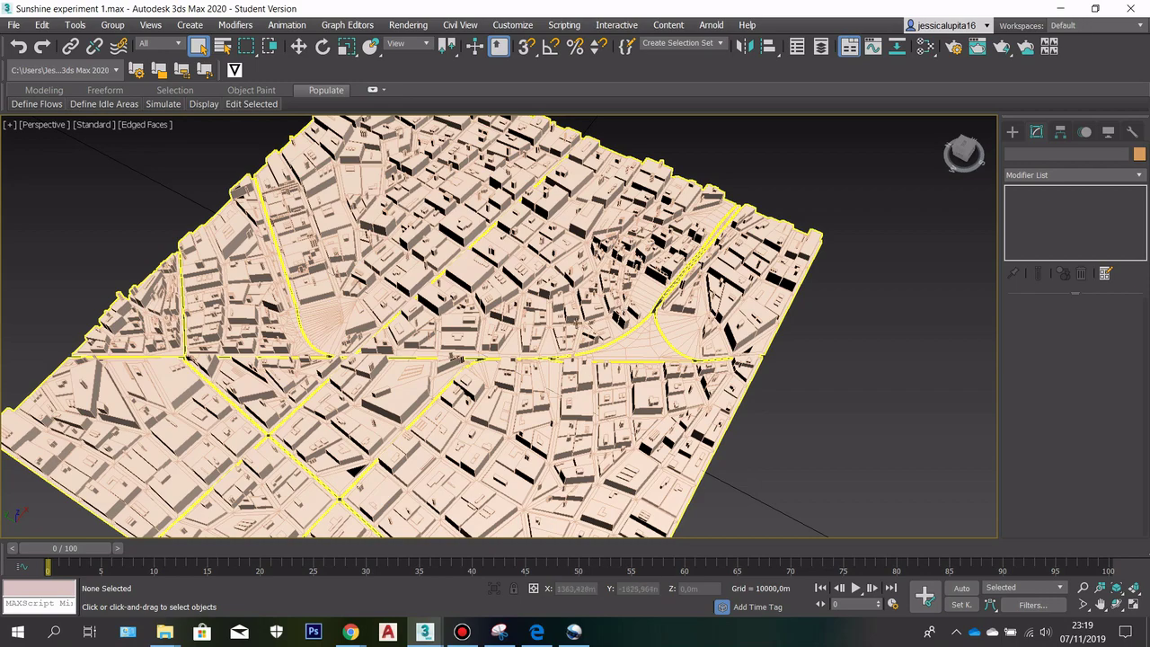
{"action": "scroll", "coordinate": [461, 508], "scroll_direction": "down", "scroll_amount": 3}
{"action": "scroll", "coordinate": [520, 418], "scroll_direction": "up", "scroll_amount": 3}
{"action": "middle_click_drag", "start_coordinate": [404, 497], "coordinate": [442, 505]}
{"action": "mouse_move", "coordinate": [425, 632]}
{"action": "left_click", "coordinate": [378, 552]}
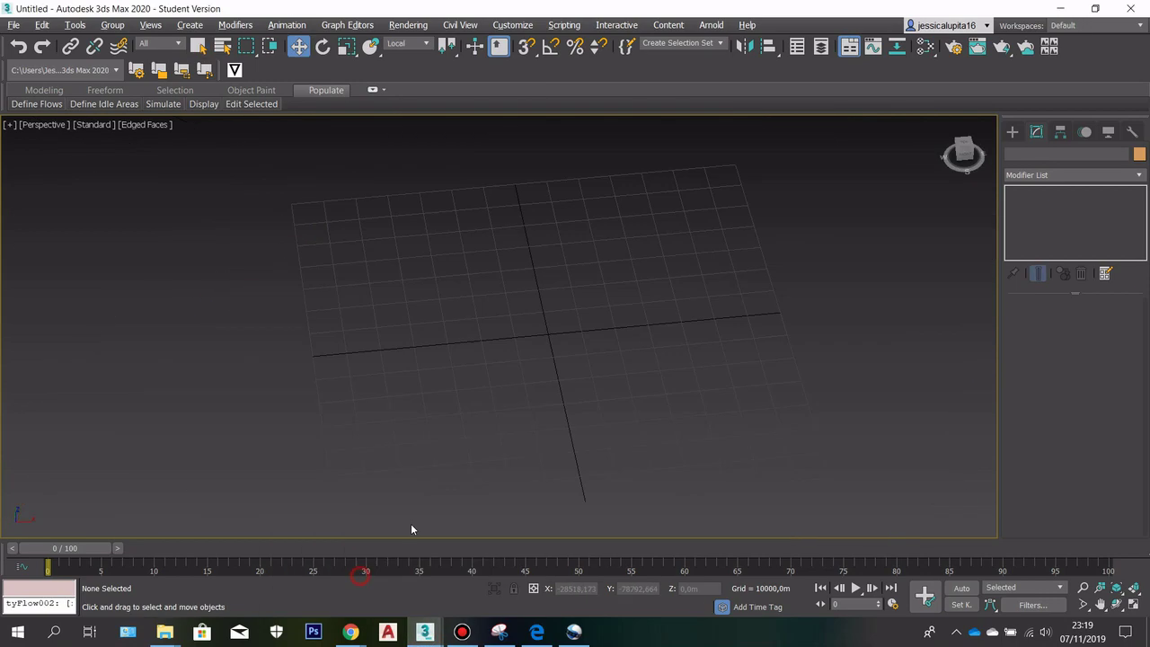
Draw a standard primitive plane about 115118 m long and 104053 m wide over the grid
{"action": "left_click", "coordinate": [968, 151]}
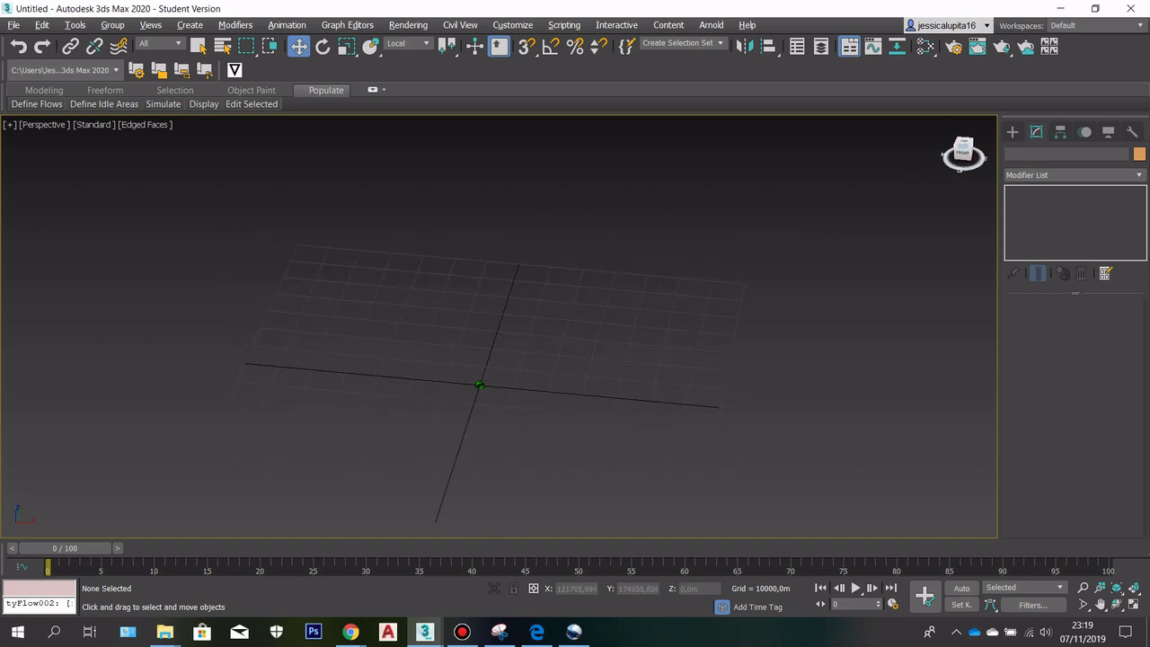
{"action": "left_click_drag", "start_coordinate": [968, 151], "coordinate": [994, 161]}
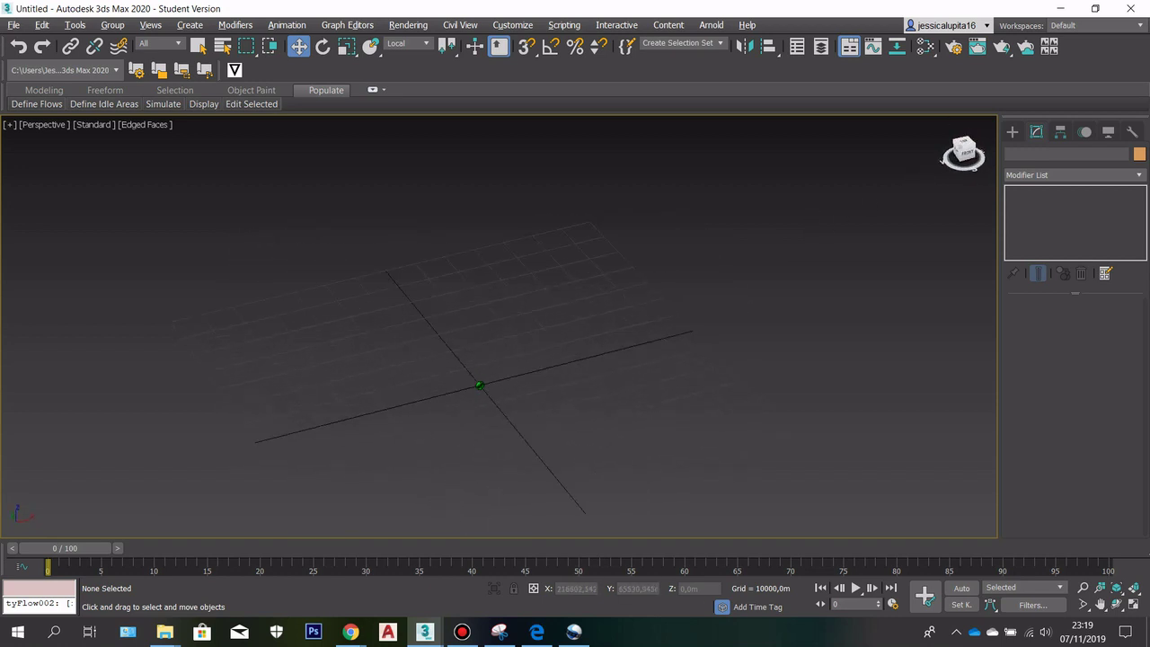
{"action": "left_click", "coordinate": [1013, 133]}
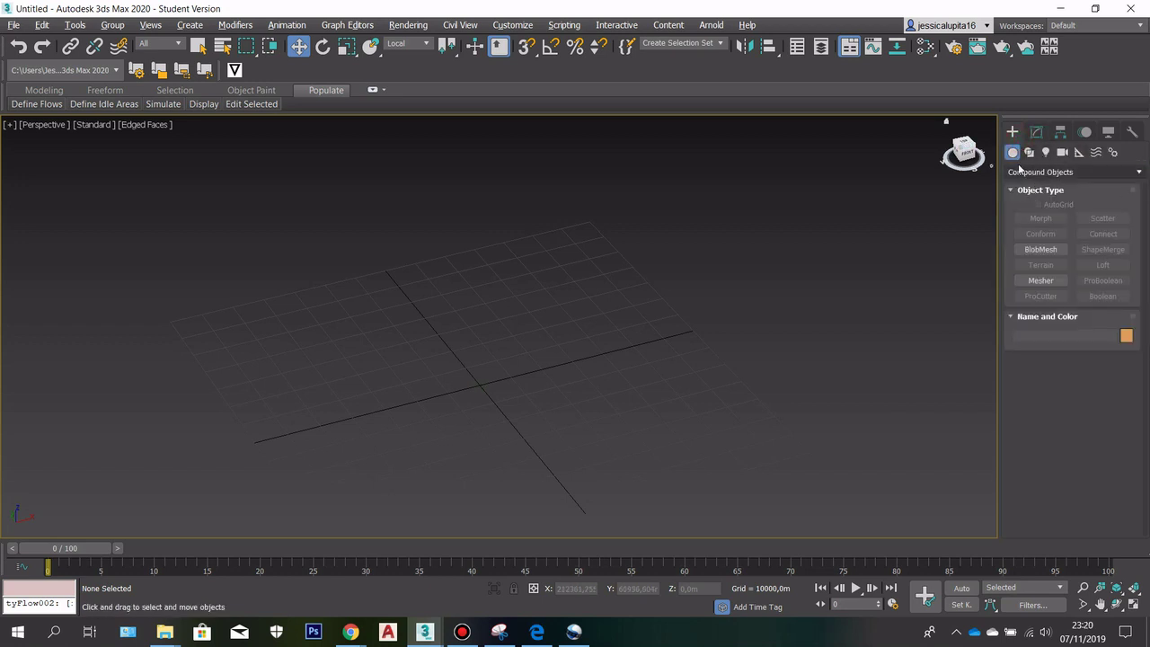
{"action": "left_click", "coordinate": [1041, 173]}
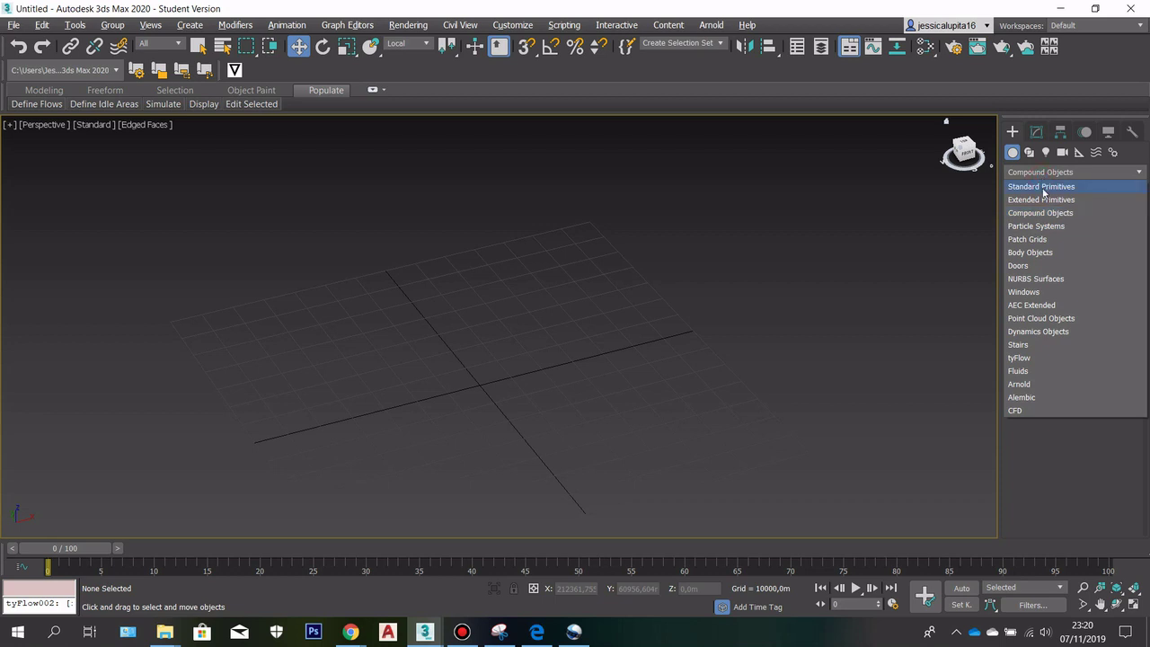
{"action": "left_click", "coordinate": [1041, 186]}
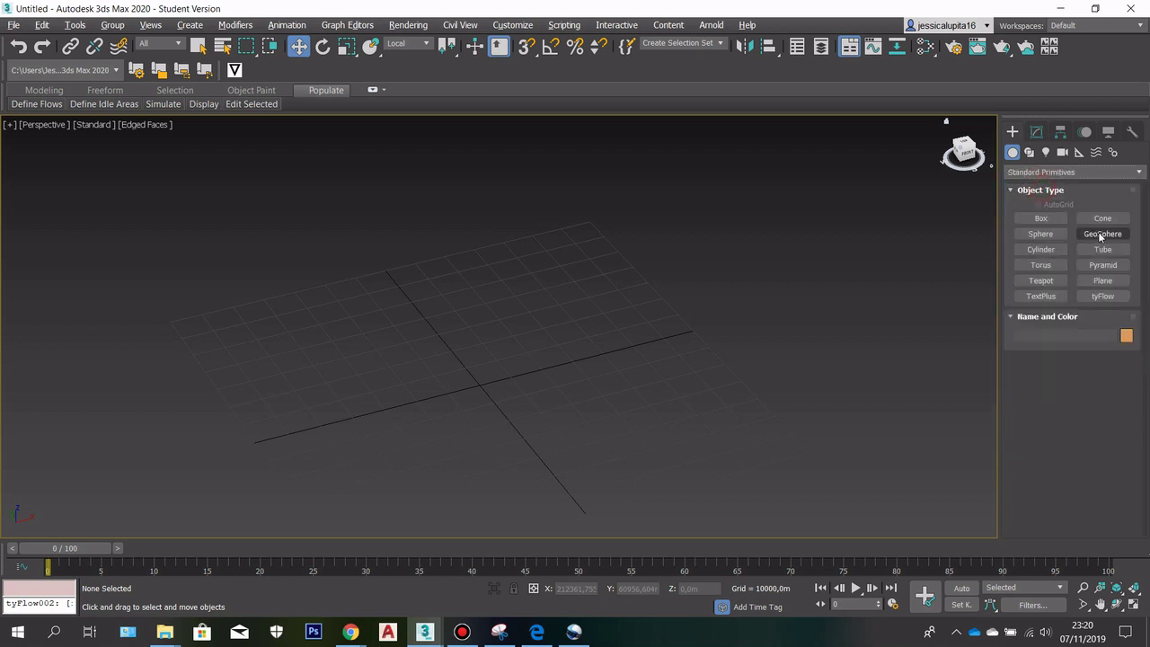
{"action": "left_click", "coordinate": [1104, 281]}
{"action": "scroll", "coordinate": [526, 328], "scroll_direction": "down", "scroll_amount": 2}
{"action": "left_click_drag", "start_coordinate": [464, 439], "coordinate": [568, 258]}
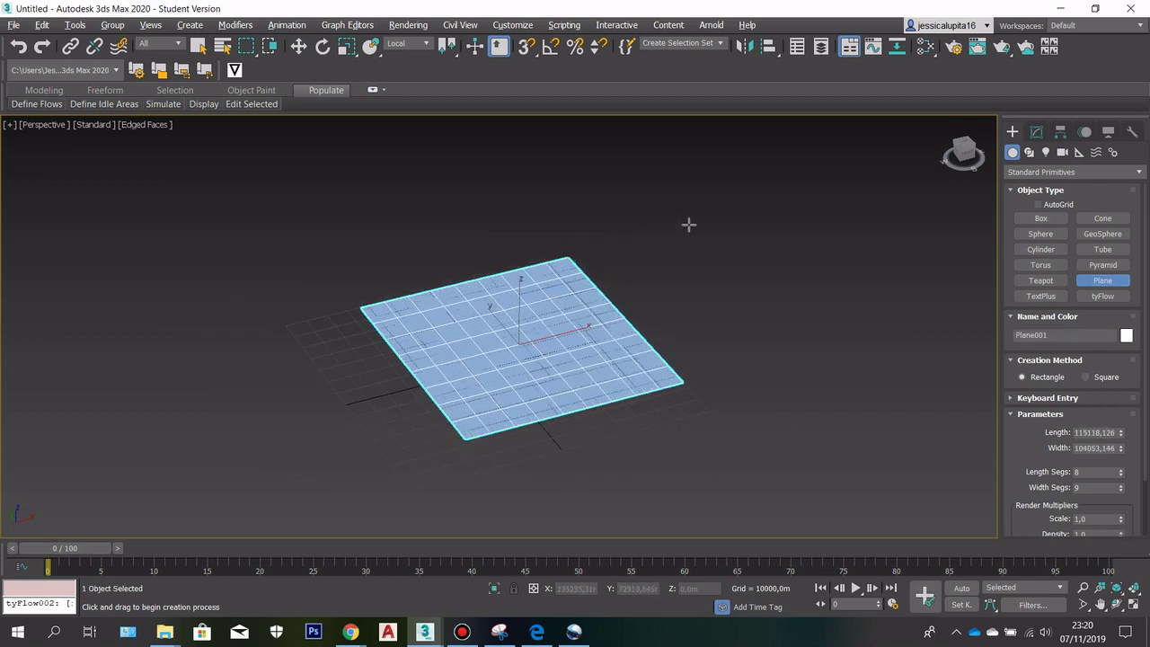
Enlarge the plane to a length of 119722,855 and a width of 115498,993
{"action": "left_click_drag", "start_coordinate": [966, 146], "coordinate": [870, 187]}
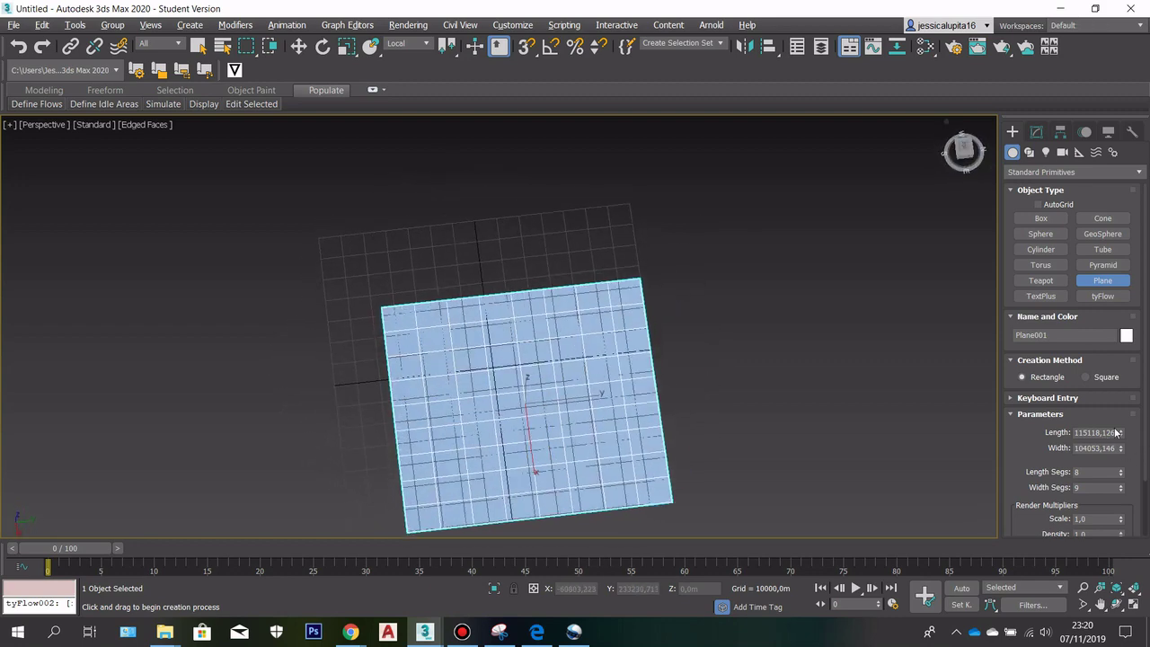
{"action": "mouse_move", "coordinate": [1122, 432]}
{"action": "left_mouse_down"}
{"action": "mouse_move", "coordinate": [1123, 448]}
{"action": "mouse_move", "coordinate": [1126, 439]}
{"action": "left_mouse_up"}
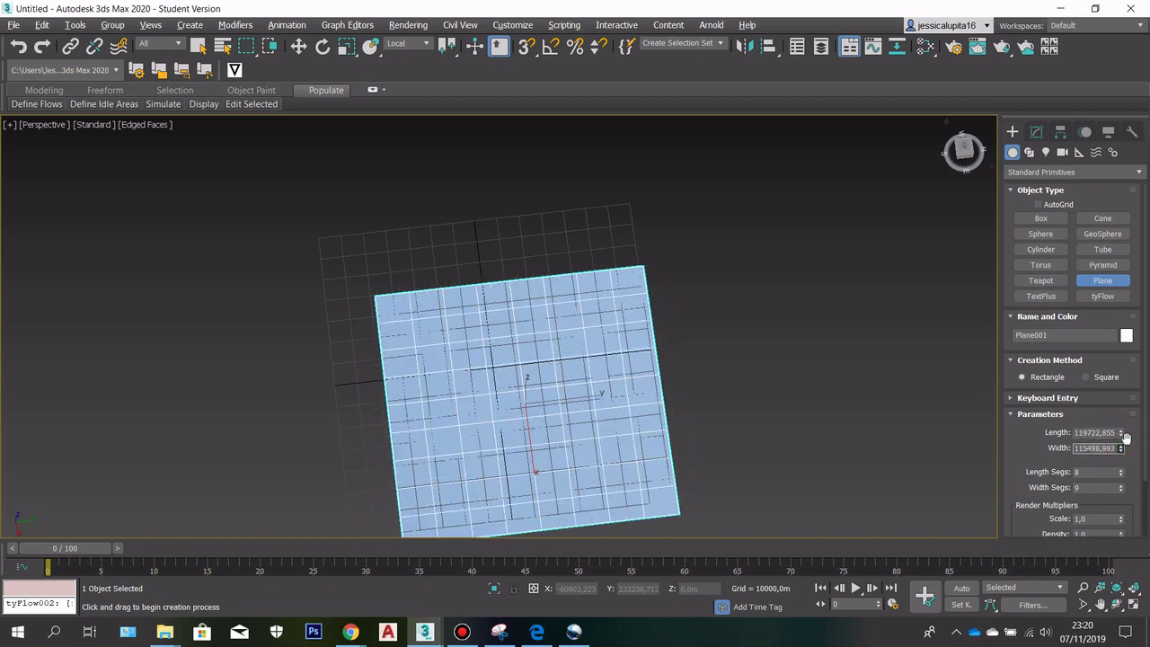
{"action": "scroll", "coordinate": [593, 262], "scroll_direction": "down", "scroll_amount": 3}
{"action": "scroll", "coordinate": [593, 261], "scroll_direction": "up", "scroll_amount": 2}
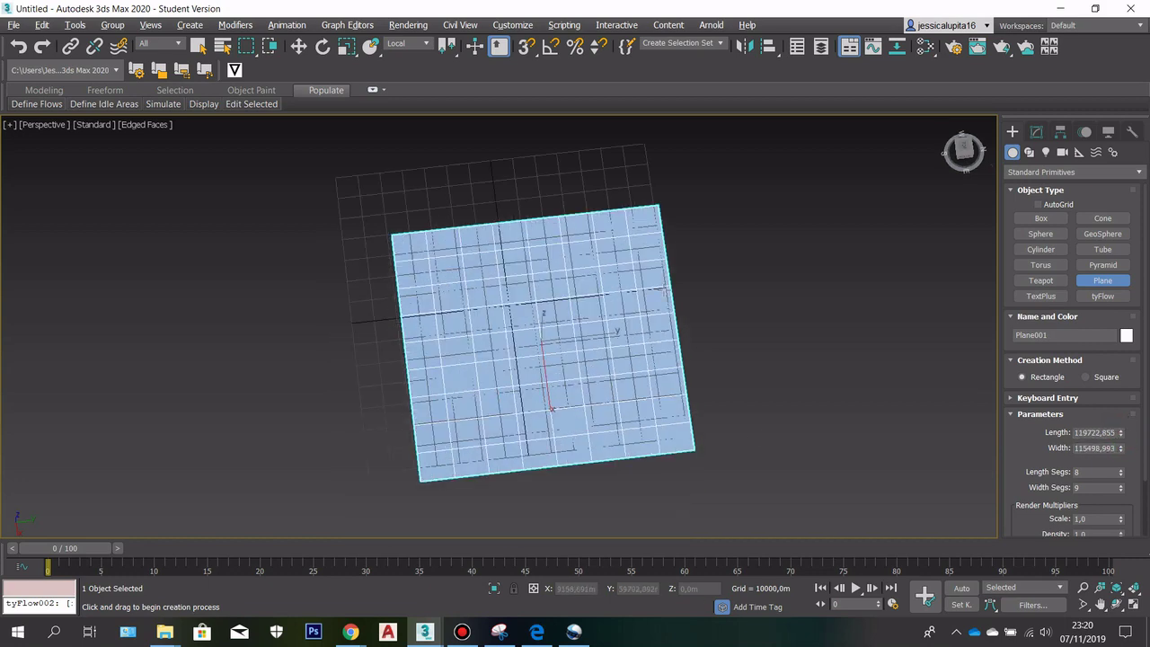
Start the Line spline tool and review its rendering, rectangular section and creation method settings
{"action": "left_click", "coordinate": [1037, 133]}
{"action": "left_click", "coordinate": [1013, 132]}
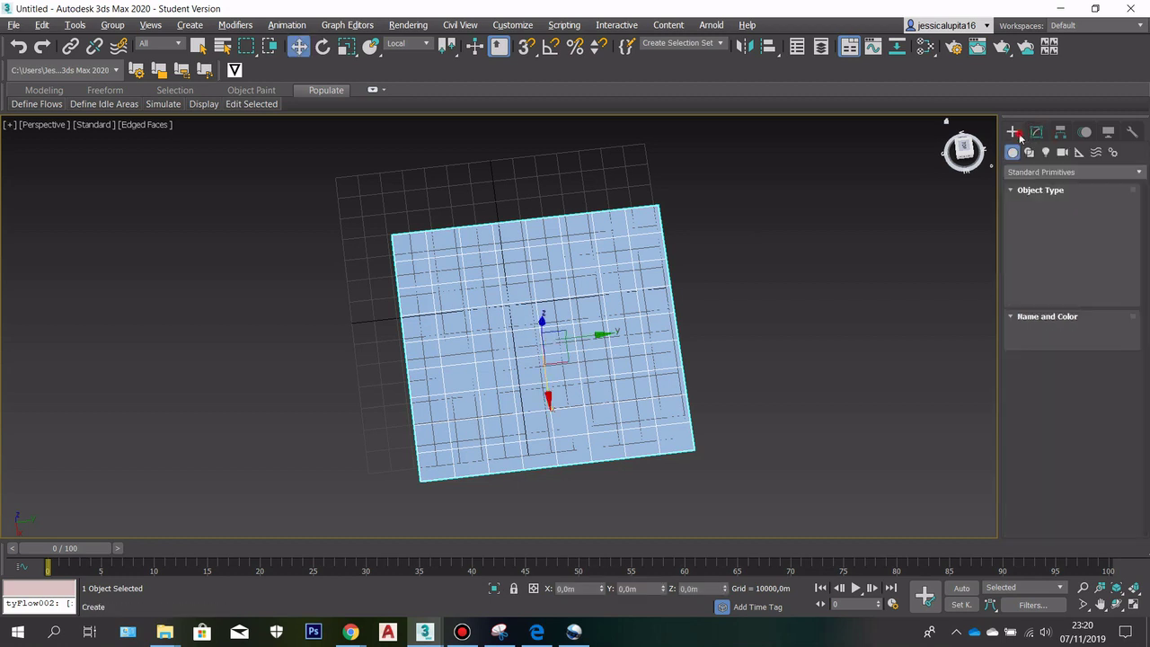
{"action": "left_click", "coordinate": [1030, 152]}
{"action": "left_click", "coordinate": [1056, 172]}
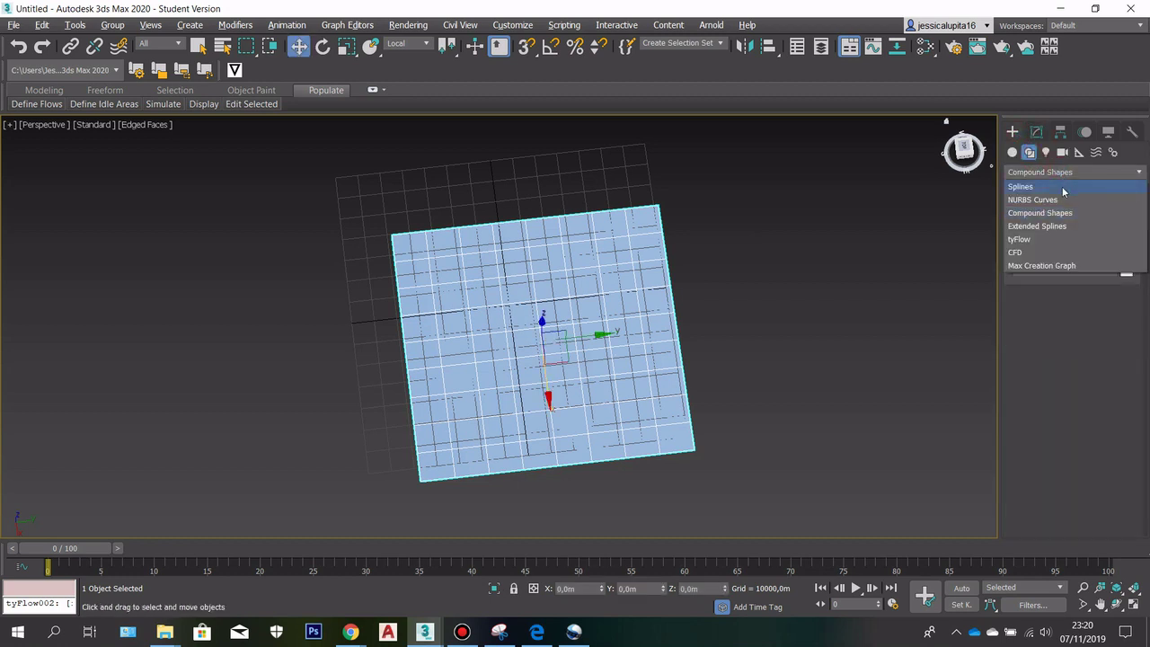
{"action": "left_click", "coordinate": [1063, 186]}
{"action": "left_click", "coordinate": [1045, 233]}
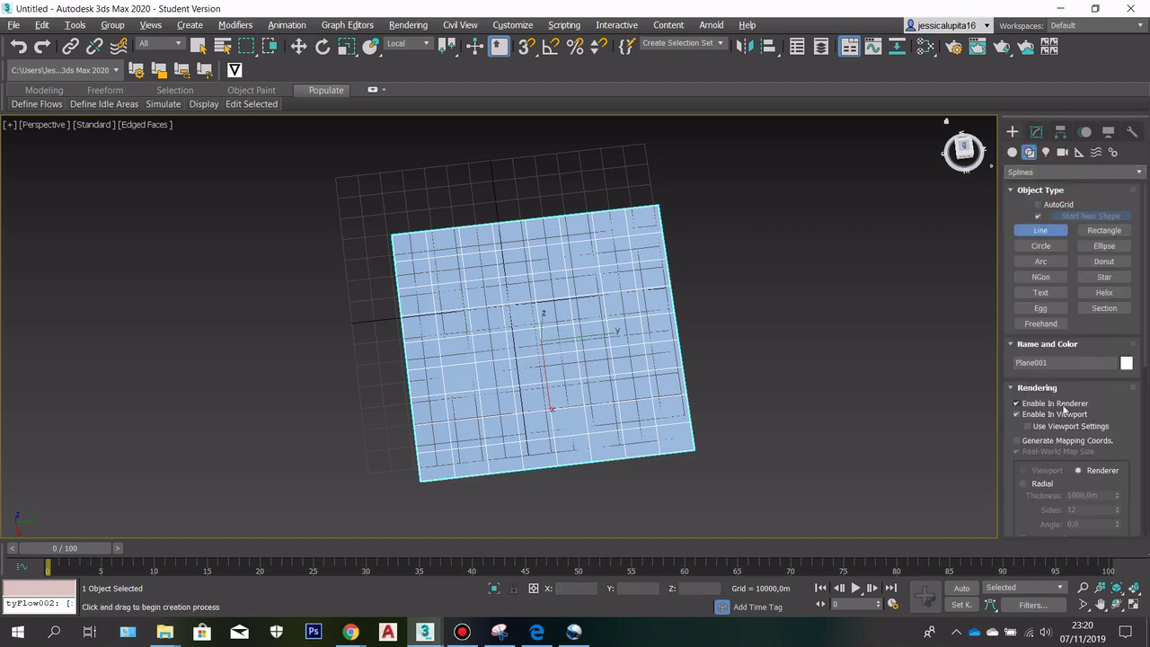
{"action": "scroll", "coordinate": [545, 309], "scroll_direction": "up", "scroll_amount": 5}
{"action": "scroll", "coordinate": [547, 287], "scroll_direction": "down", "scroll_amount": 2}
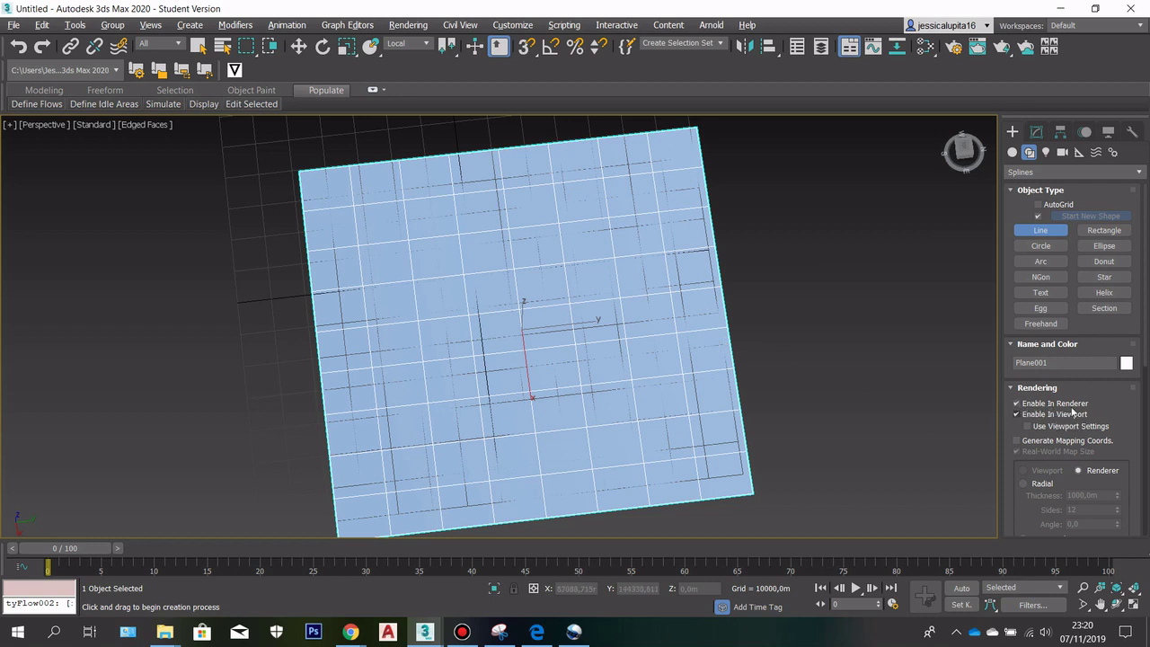
{"action": "scroll", "coordinate": [1066, 437], "scroll_direction": "down", "scroll_amount": 4}
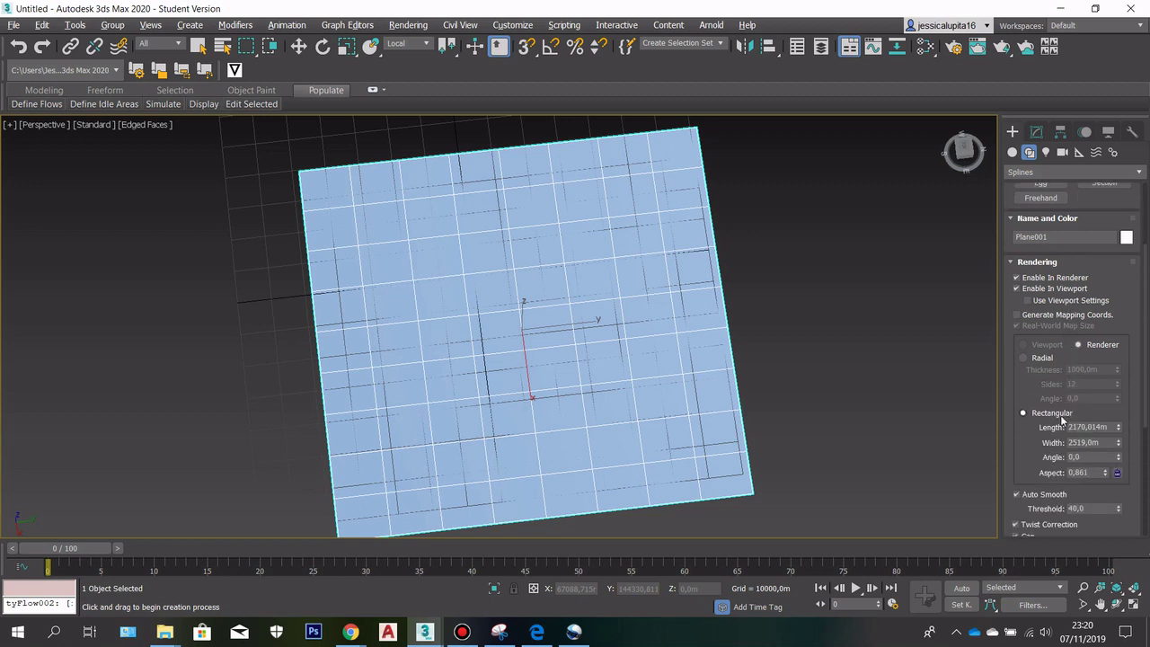
{"action": "scroll", "coordinate": [1029, 413], "scroll_direction": "down", "scroll_amount": 5}
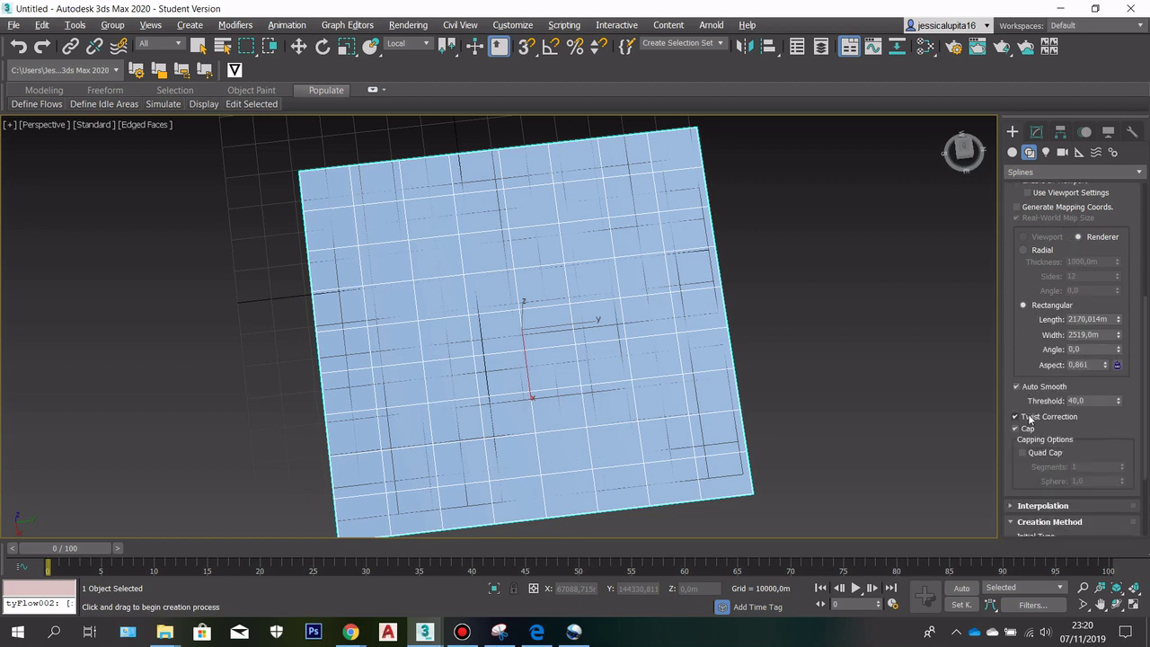
{"action": "scroll", "coordinate": [1029, 414], "scroll_direction": "down", "scroll_amount": 2}
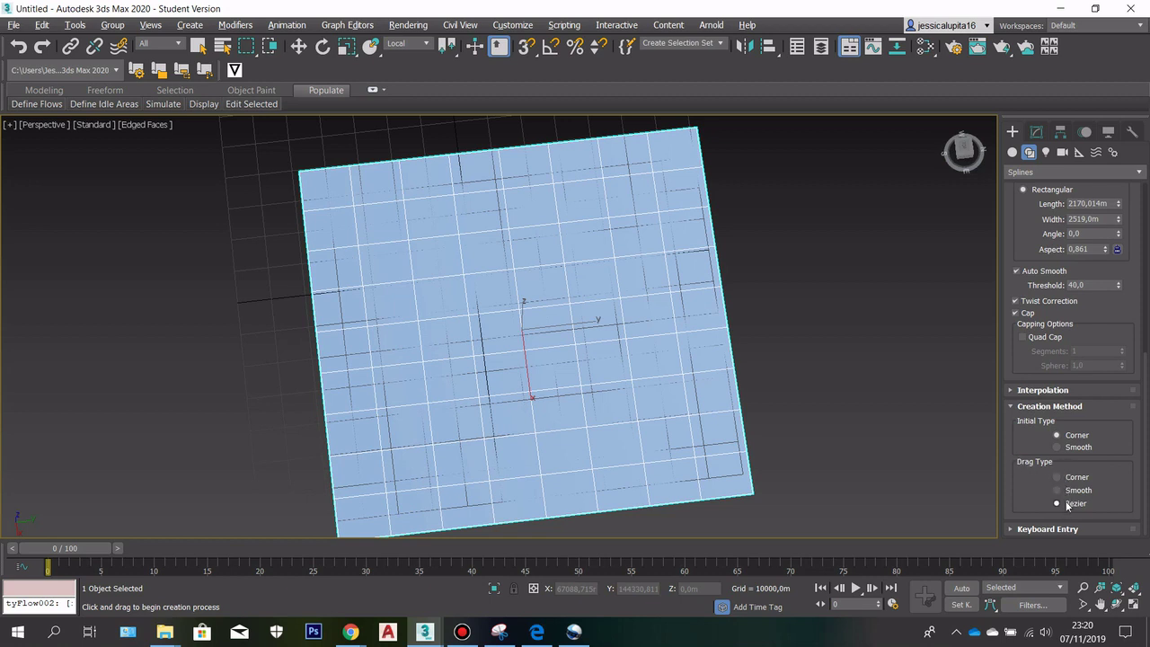
{"action": "scroll", "coordinate": [1062, 508], "scroll_direction": "up", "scroll_amount": 10}
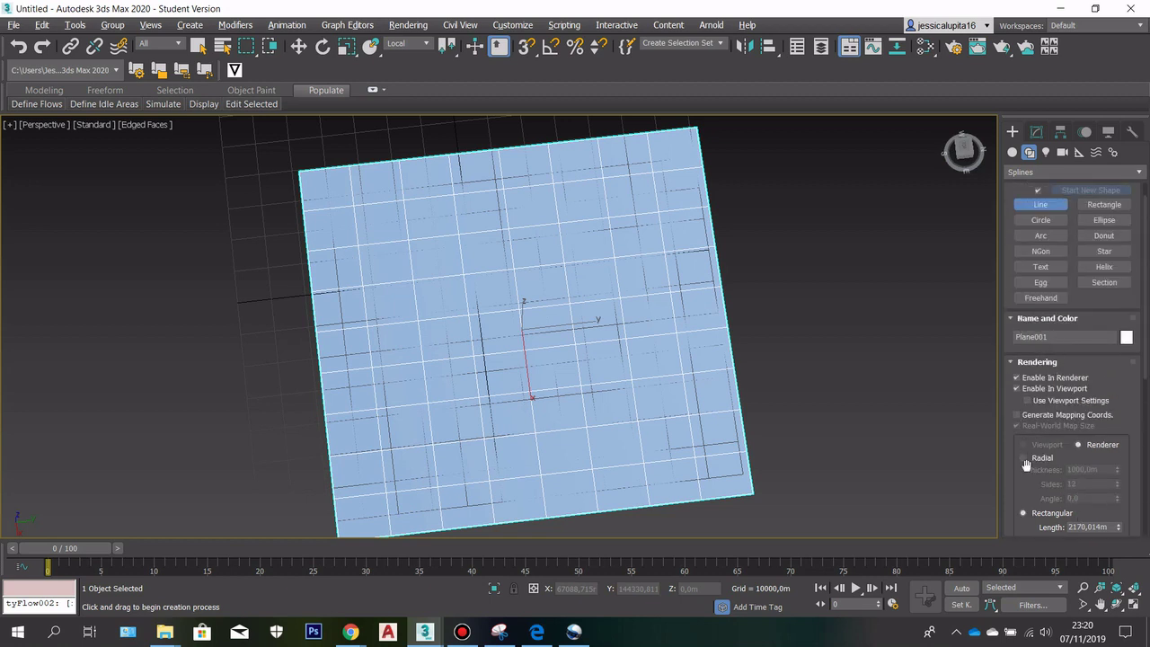
{"action": "scroll", "coordinate": [1025, 461], "scroll_direction": "down", "scroll_amount": 8}
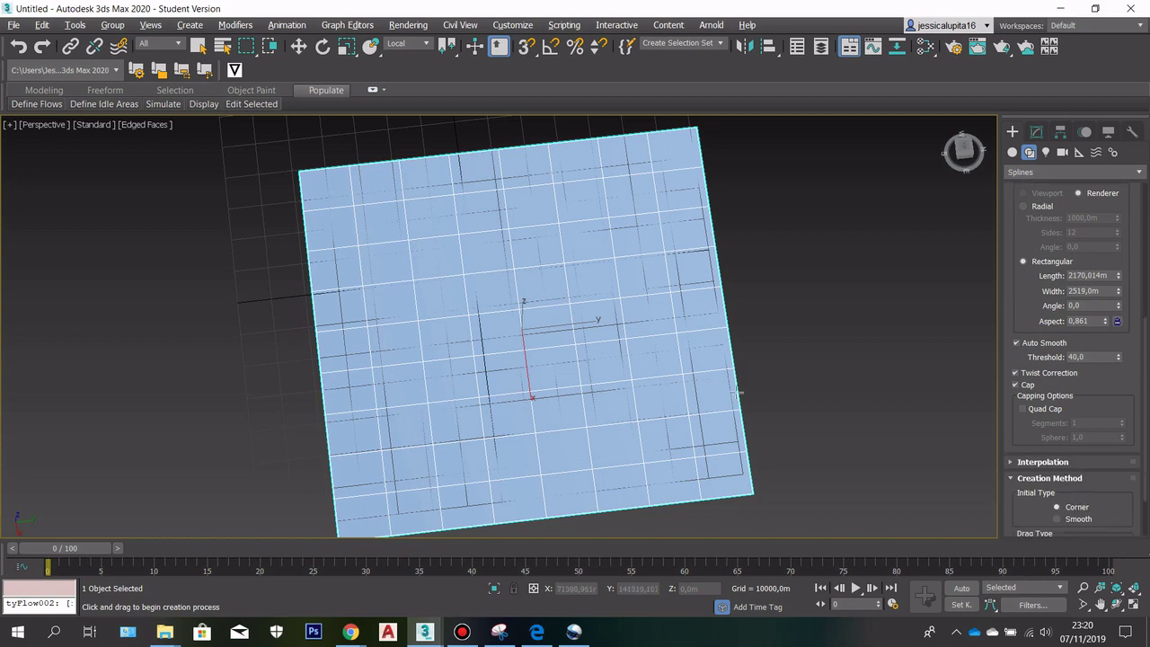
Draw a three-point curved line cutting across the plane's lower-left corner, with both ends at or beyond the edges
{"action": "scroll", "coordinate": [894, 420], "scroll_direction": "down", "scroll_amount": 1}
{"action": "scroll", "coordinate": [613, 427], "scroll_direction": "up", "scroll_amount": 3}
{"action": "middle_click_drag", "start_coordinate": [611, 426], "coordinate": [510, 382]}
{"action": "scroll", "coordinate": [528, 381], "scroll_direction": "down", "scroll_amount": 1}
{"action": "scroll", "coordinate": [340, 360], "scroll_direction": "down", "scroll_amount": 1}
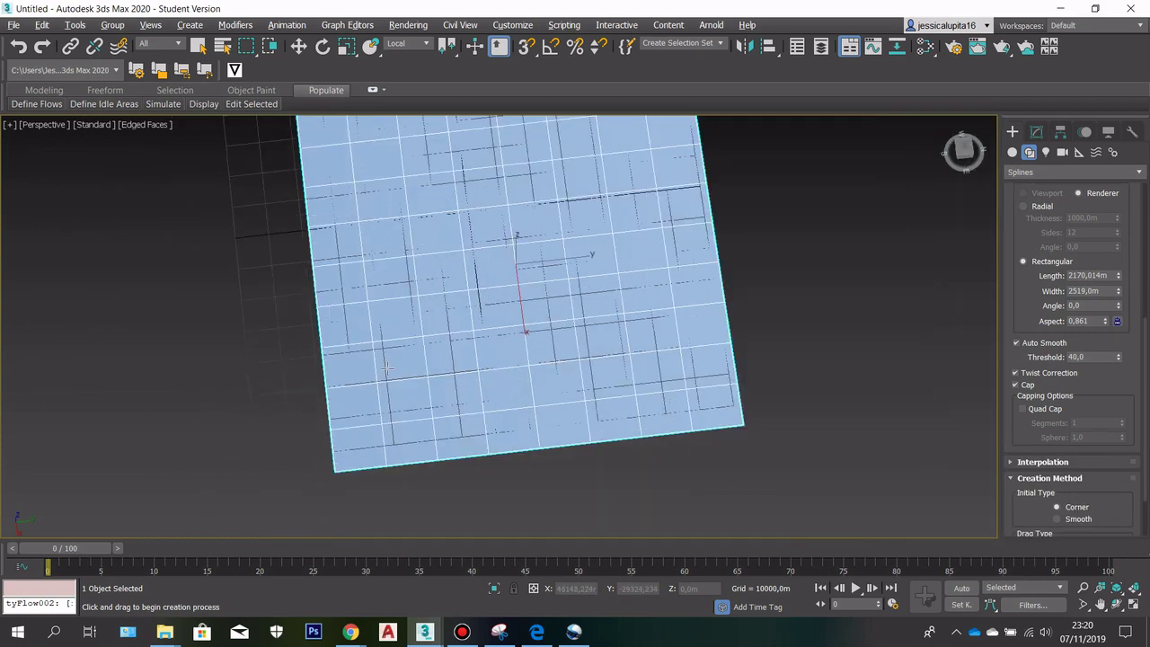
{"action": "scroll", "coordinate": [386, 366], "scroll_direction": "down", "scroll_amount": 2}
{"action": "left_click", "coordinate": [322, 361]}
{"action": "left_click", "coordinate": [402, 382]}
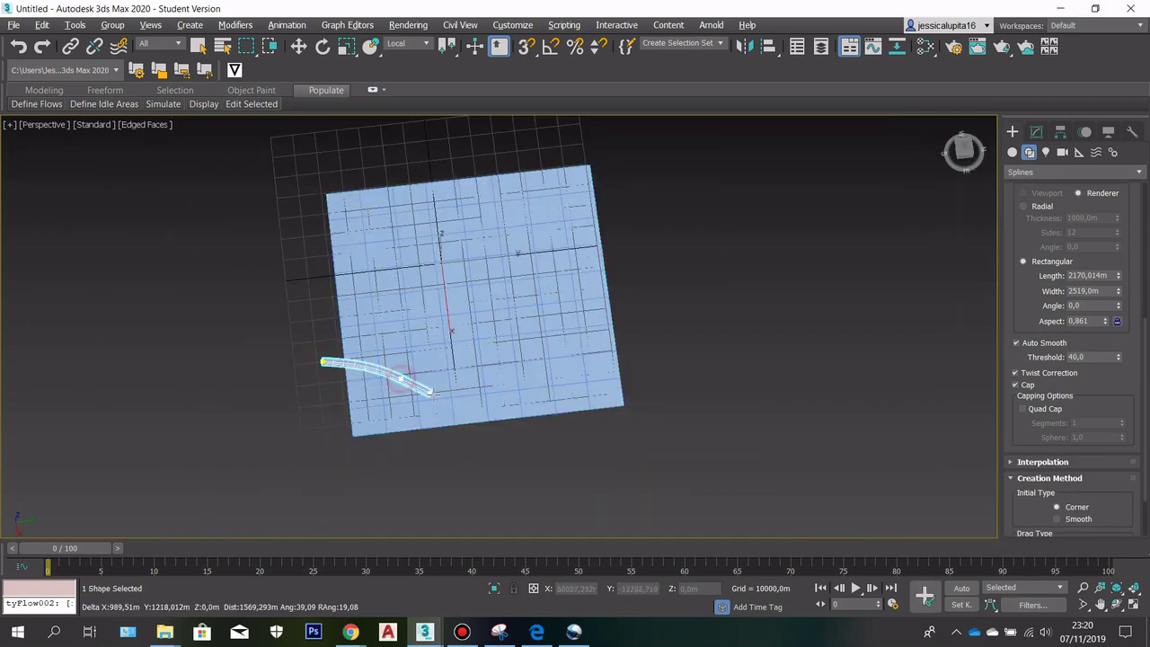
{"action": "left_click", "coordinate": [478, 439]}
{"action": "right_click", "coordinate": [449, 378]}
Draw a second, longer curved line above the corner curve, from the plane's left edge past its lower edge
{"action": "middle_click_drag", "start_coordinate": [413, 277], "coordinate": [398, 345]}
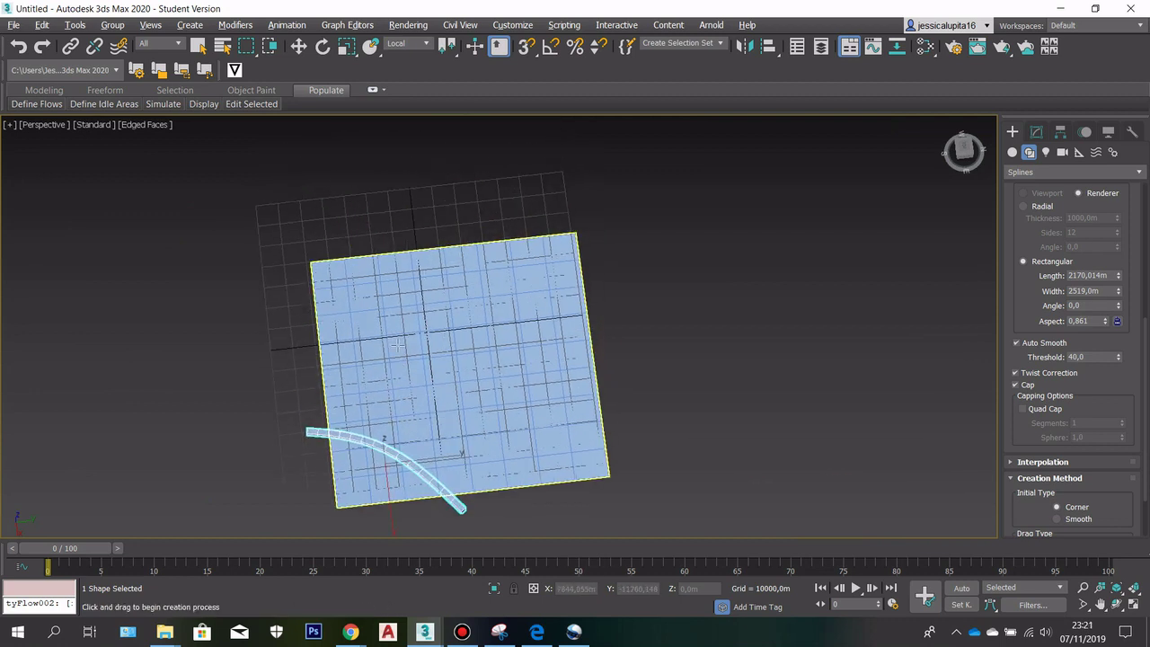
{"action": "left_click", "coordinate": [307, 365]}
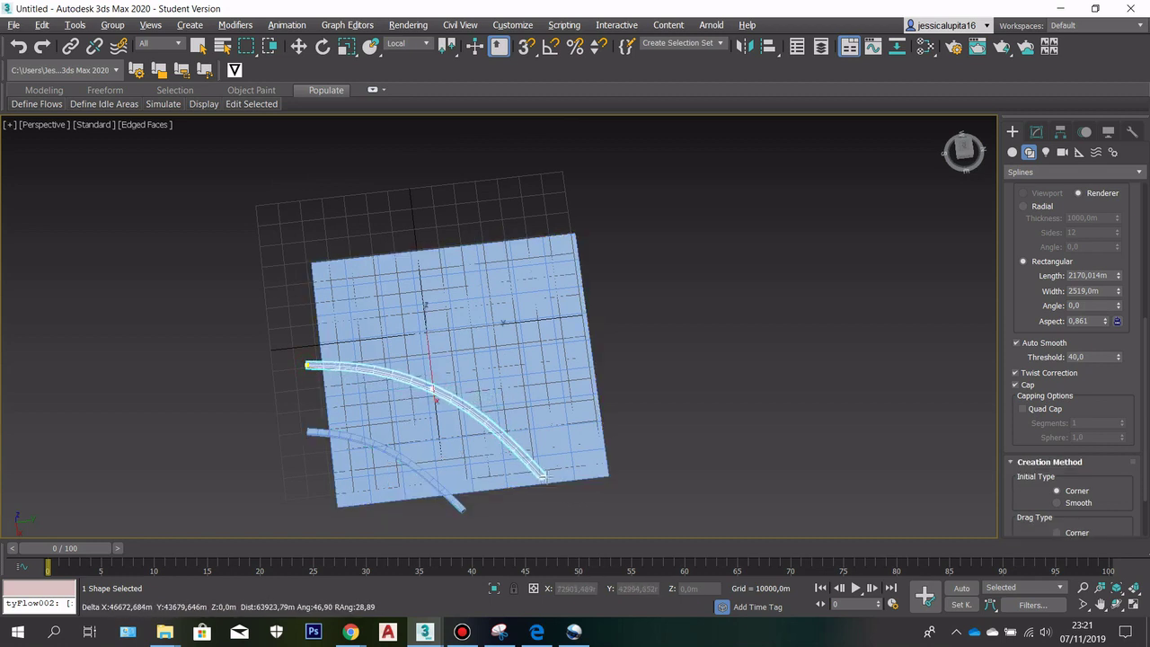
{"action": "left_click", "coordinate": [568, 492]}
{"action": "right_click", "coordinate": [568, 493]}
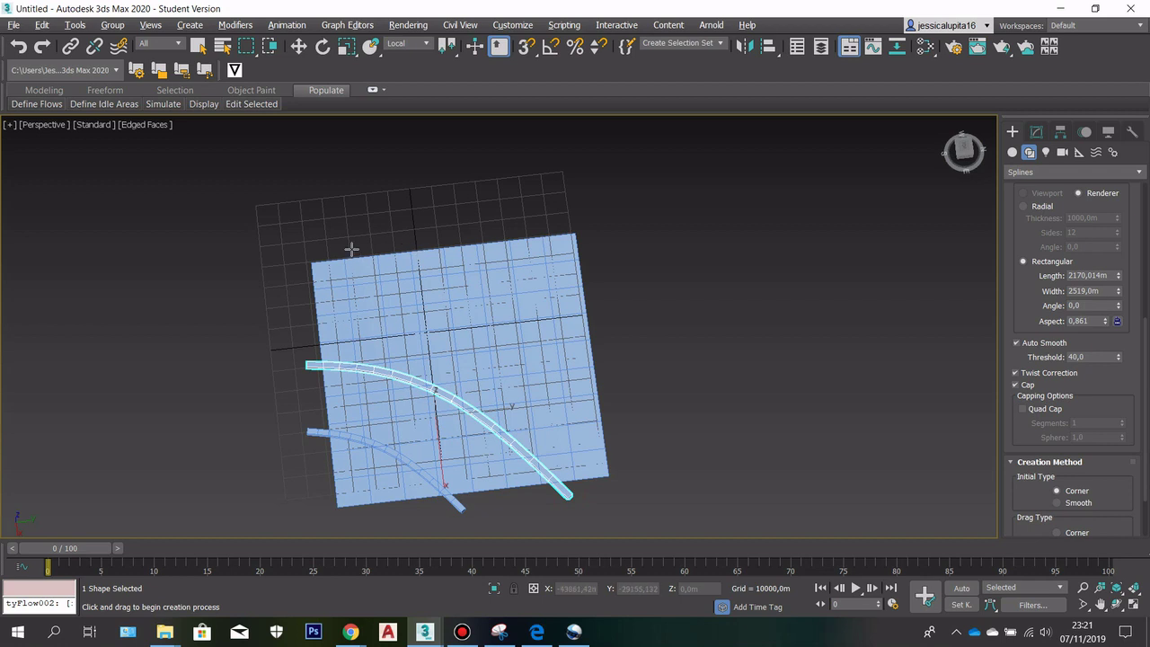
Draw a third curved line from beyond the plane's upper-left edge, sagging across to beyond its right edge
{"action": "left_click", "coordinate": [352, 249]}
{"action": "left_click_drag", "start_coordinate": [461, 319], "coordinate": [509, 336]}
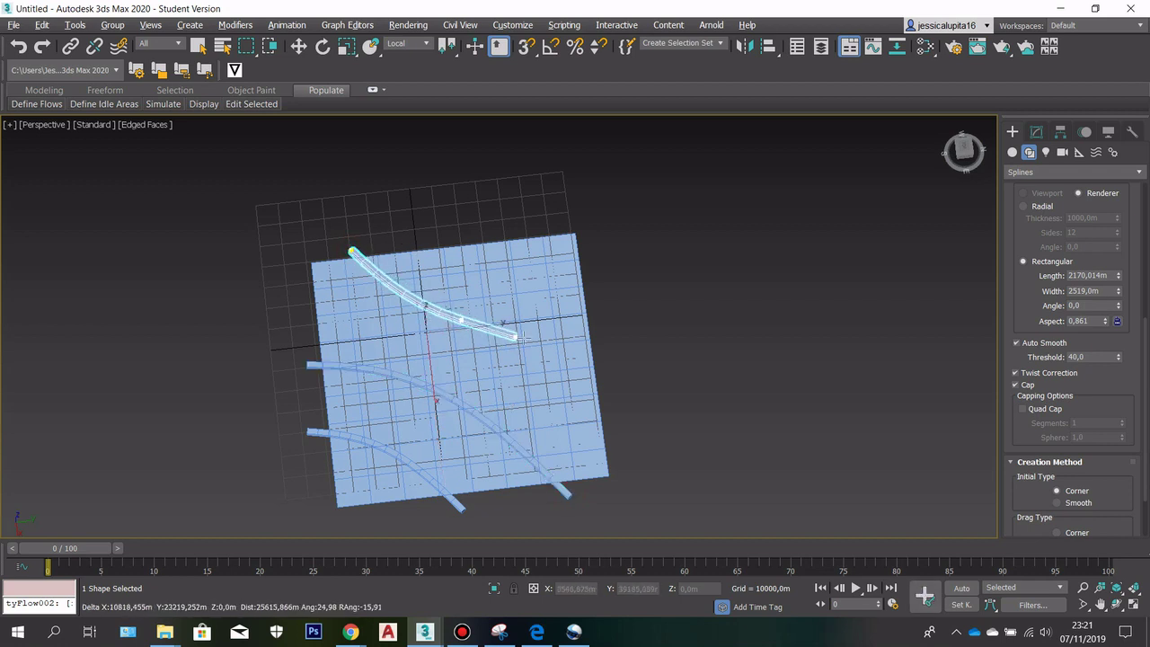
{"action": "left_click", "coordinate": [635, 351]}
{"action": "right_click", "coordinate": [635, 351]}
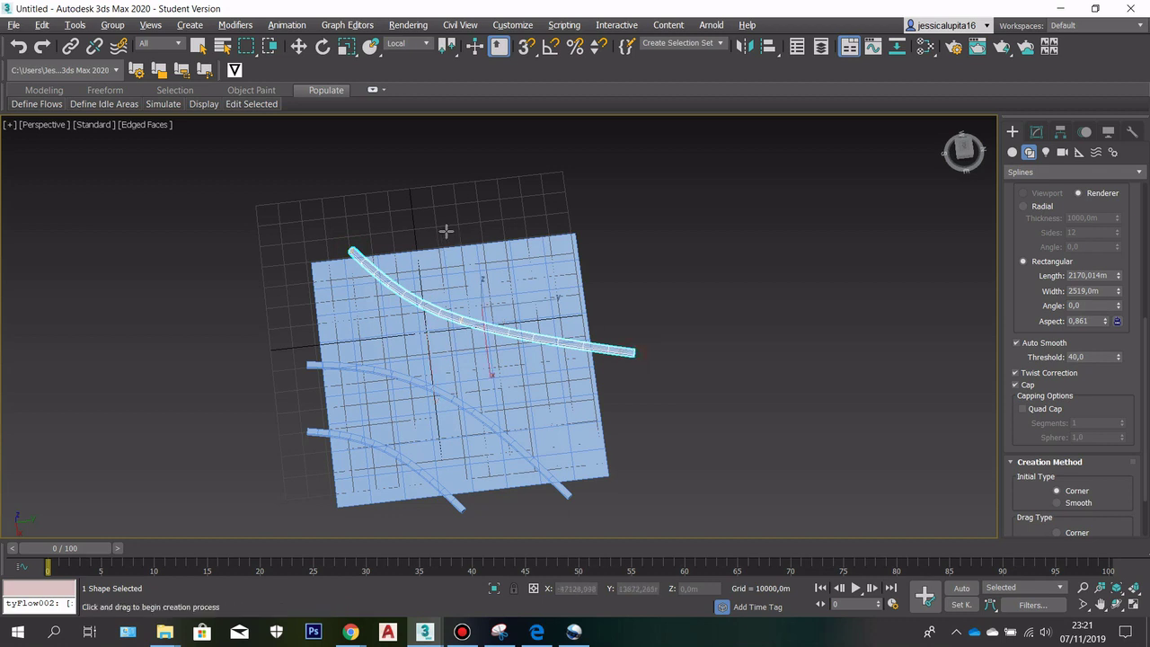
Draw a fourth, shorter curved line across the plane's upper-right corner, from its upper edge past its right edge
{"action": "left_click", "coordinate": [448, 232]}
{"action": "left_click_drag", "start_coordinate": [528, 282], "coordinate": [570, 296]}
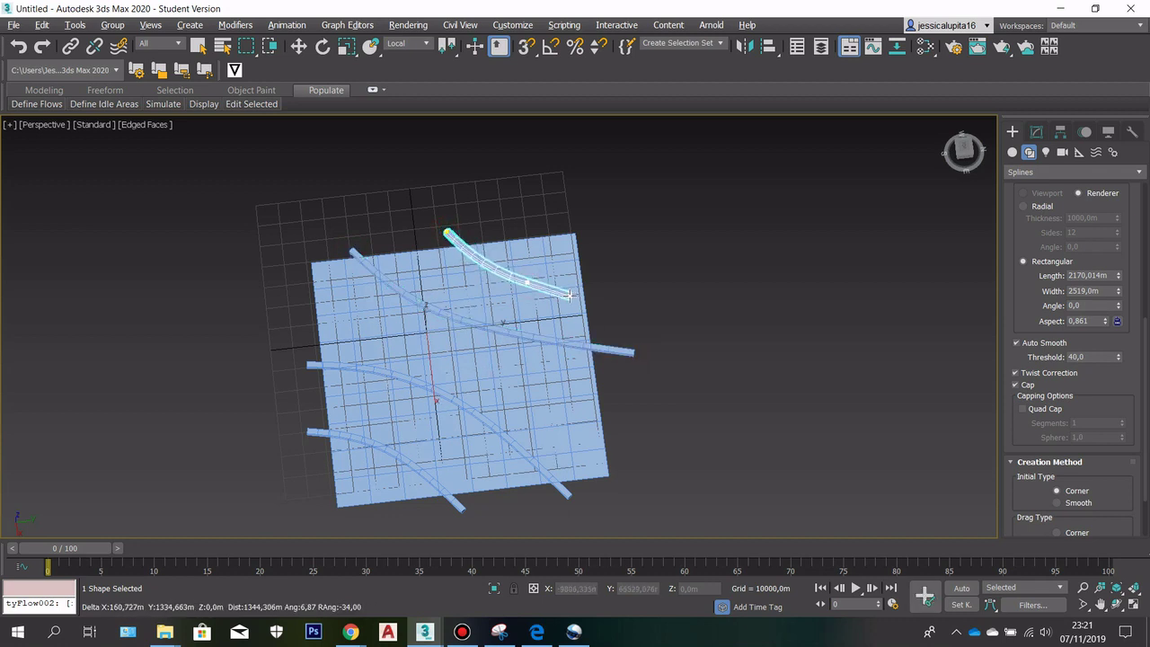
{"action": "left_click", "coordinate": [614, 292]}
{"action": "right_click", "coordinate": [614, 292]}
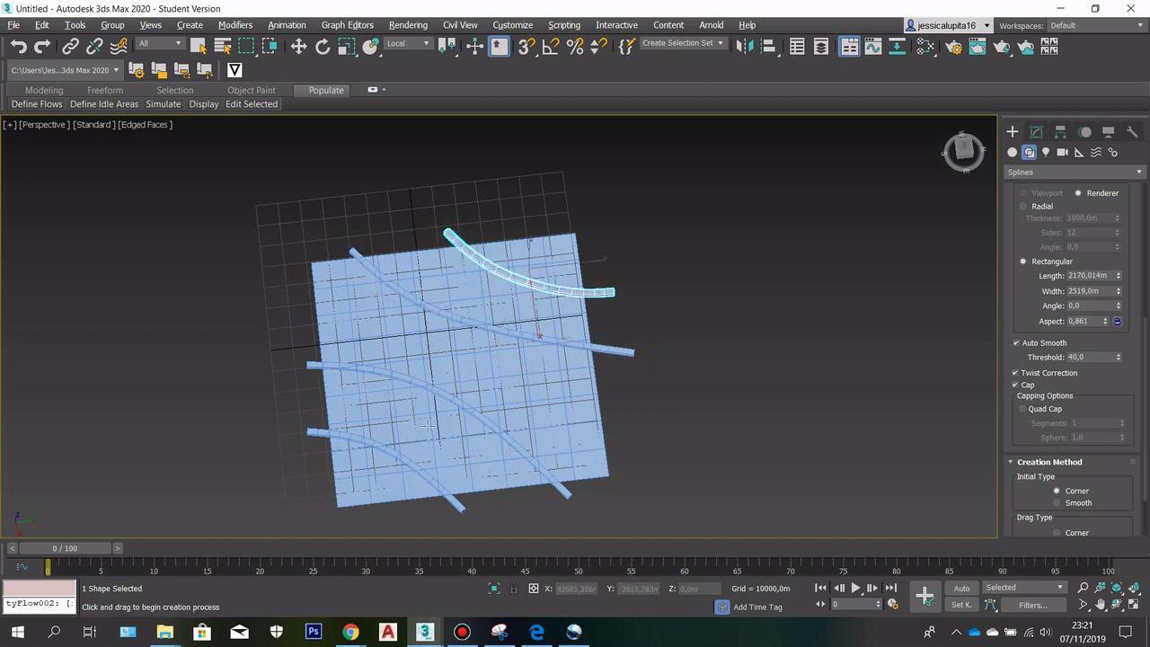
Draw a long curved line diagonally from the plane's lower-left corner to its upper-right corner, crossing the other four curves
{"action": "left_click", "coordinate": [351, 517]}
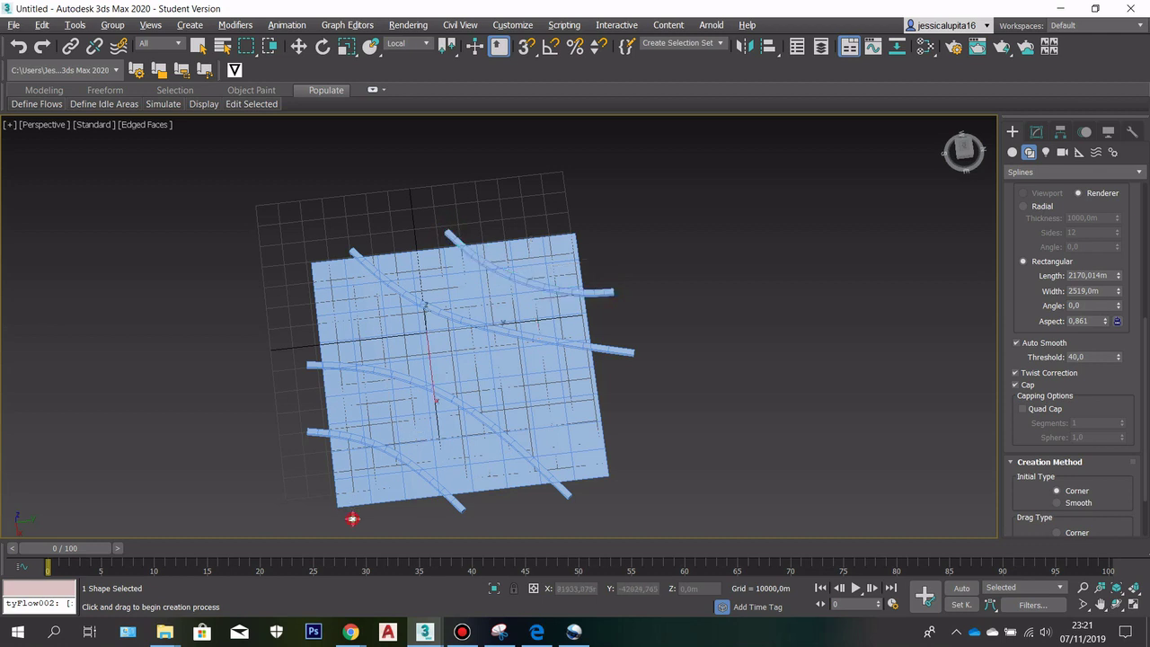
{"action": "left_click", "coordinate": [443, 353]}
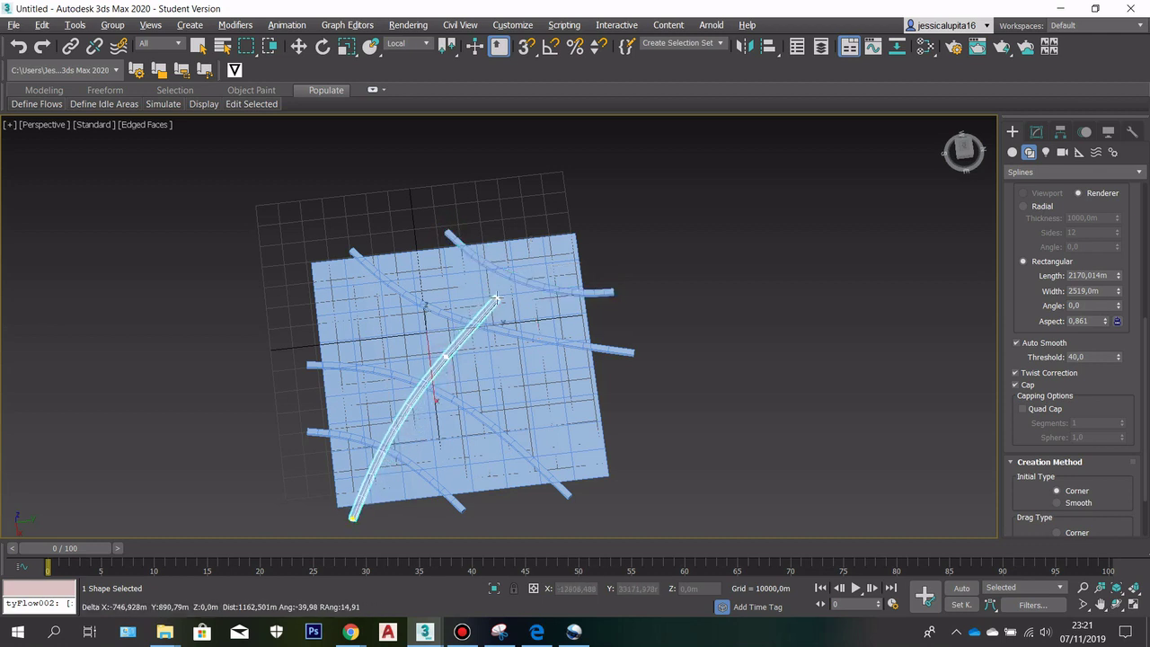
{"action": "left_click", "coordinate": [593, 238]}
{"action": "right_click", "coordinate": [593, 238]}
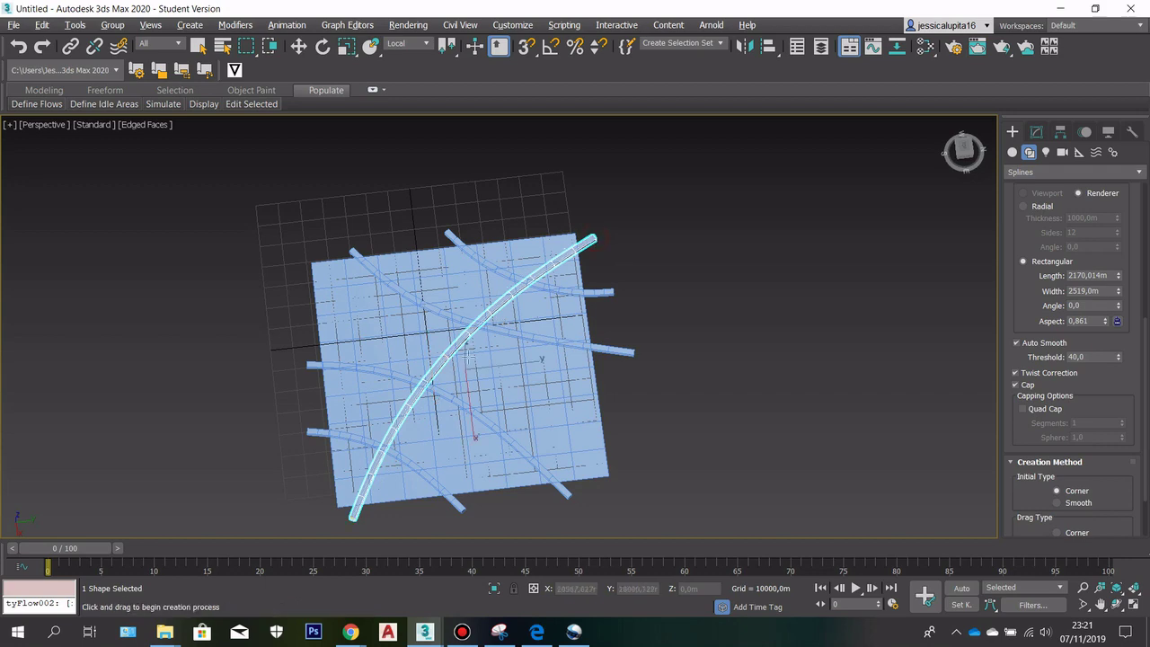
{"action": "scroll", "coordinate": [397, 425], "scroll_direction": "up", "scroll_amount": 3}
{"action": "scroll", "coordinate": [485, 251], "scroll_direction": "down", "scroll_amount": 3}
{"action": "scroll", "coordinate": [529, 193], "scroll_direction": "up", "scroll_amount": 5}
{"action": "scroll", "coordinate": [560, 252], "scroll_direction": "down", "scroll_amount": 3}
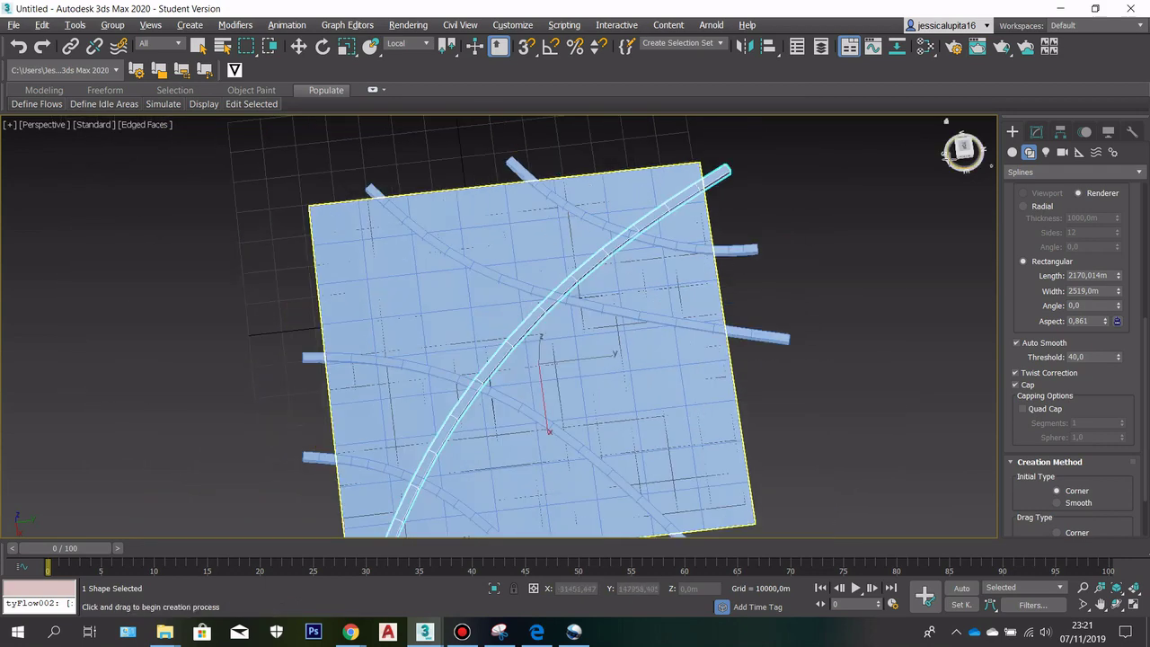
Select the short curved strip at the plane's lower-left corner and reduce its rectangular rendering width to 982,41m
{"action": "left_click", "coordinate": [964, 151]}
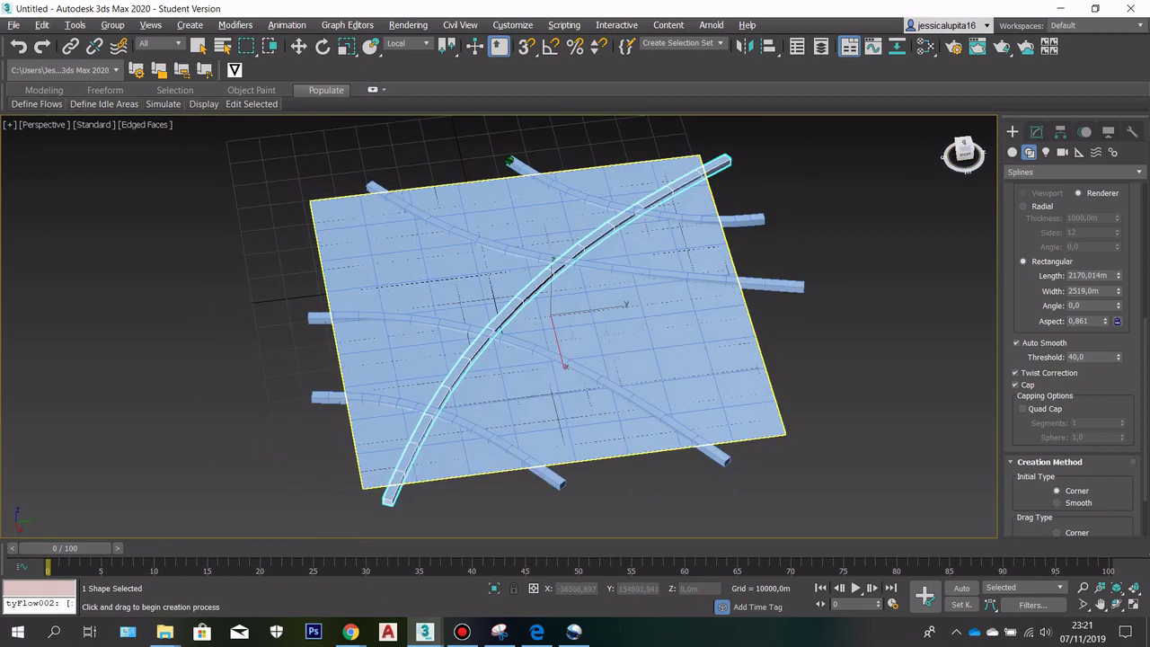
{"action": "scroll", "coordinate": [506, 390], "scroll_direction": "up", "scroll_amount": 4}
{"action": "scroll", "coordinate": [457, 434], "scroll_direction": "down", "scroll_amount": 5}
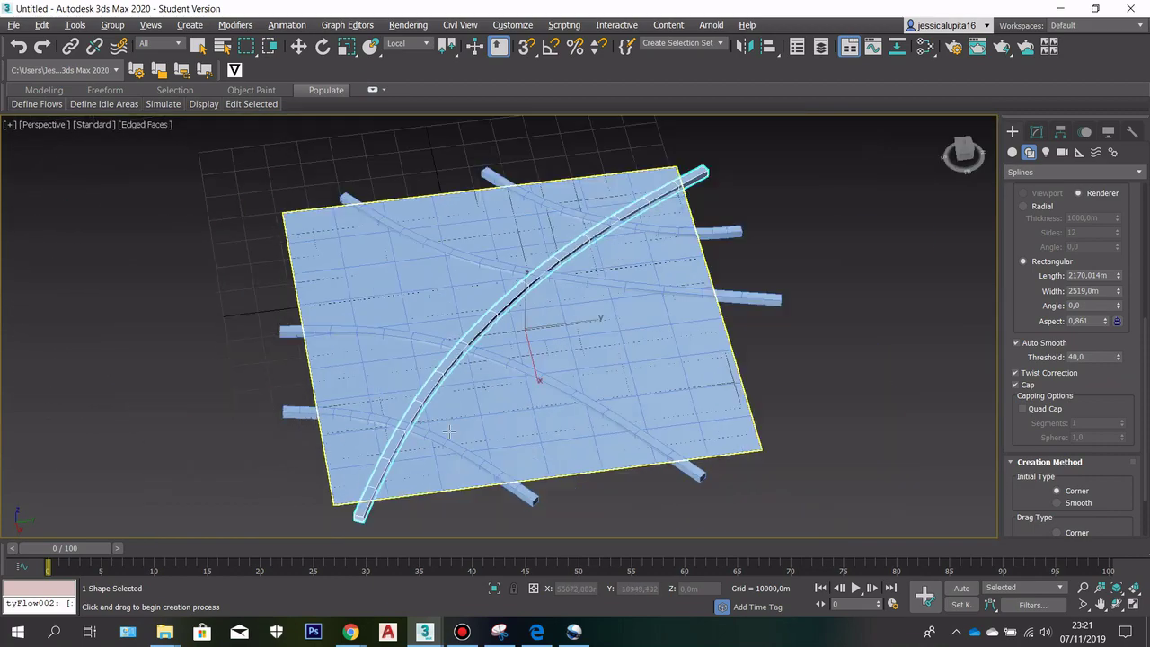
{"action": "left_click", "coordinate": [198, 46]}
{"action": "left_click", "coordinate": [521, 490]}
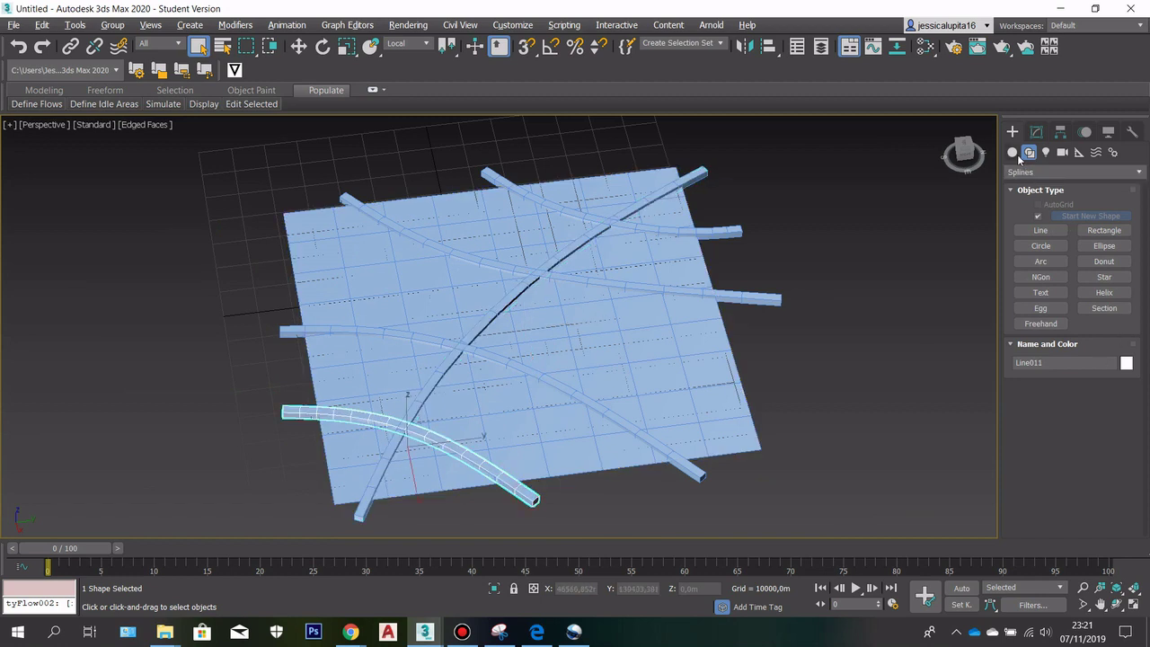
{"action": "left_click", "coordinate": [1014, 154]}
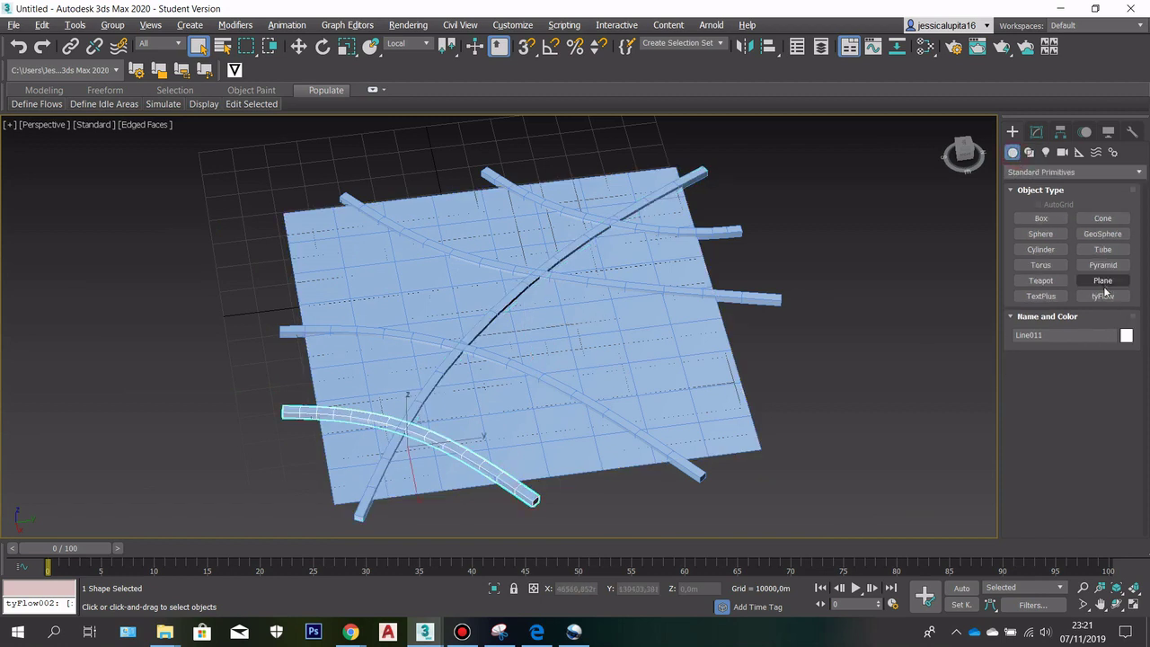
{"action": "left_click", "coordinate": [1037, 132]}
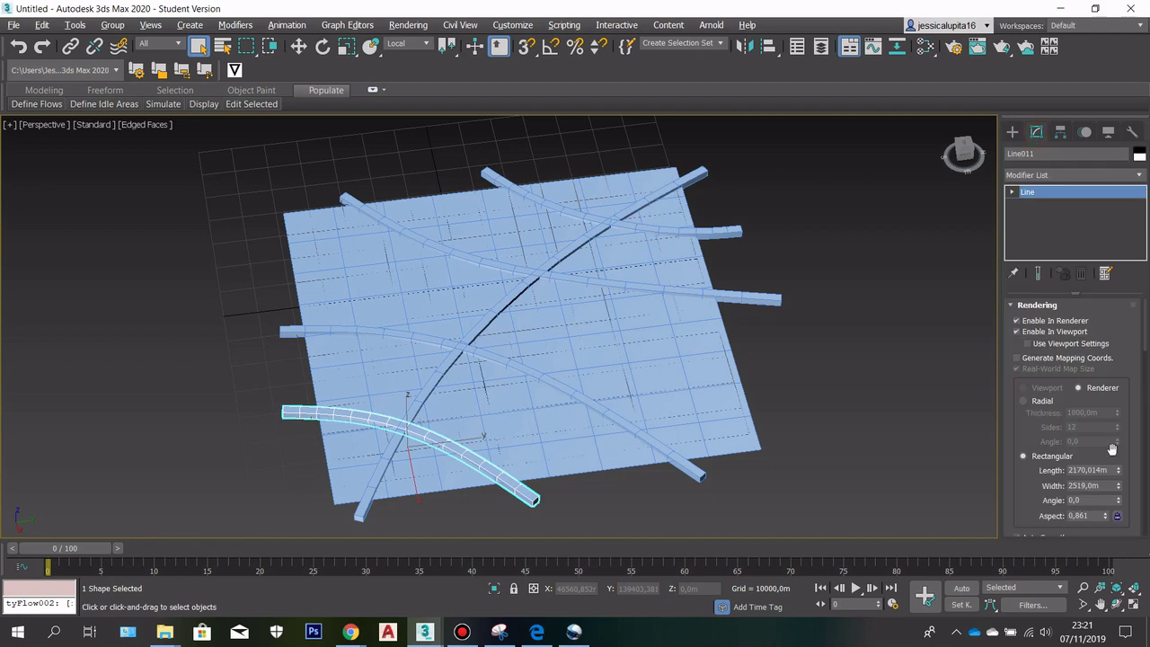
{"action": "scroll", "coordinate": [1119, 442], "scroll_direction": "down", "scroll_amount": 2}
{"action": "left_click_drag", "start_coordinate": [1119, 451], "coordinate": [1118, 483]}
{"action": "scroll", "coordinate": [532, 501], "scroll_direction": "up", "scroll_amount": 5}
{"action": "scroll", "coordinate": [464, 431], "scroll_direction": "down", "scroll_amount": 5}
Reduce the rectangular rendering width of the short curved strip across the plane's upper-right corner to 1006,341m
{"action": "left_click", "coordinate": [554, 215]}
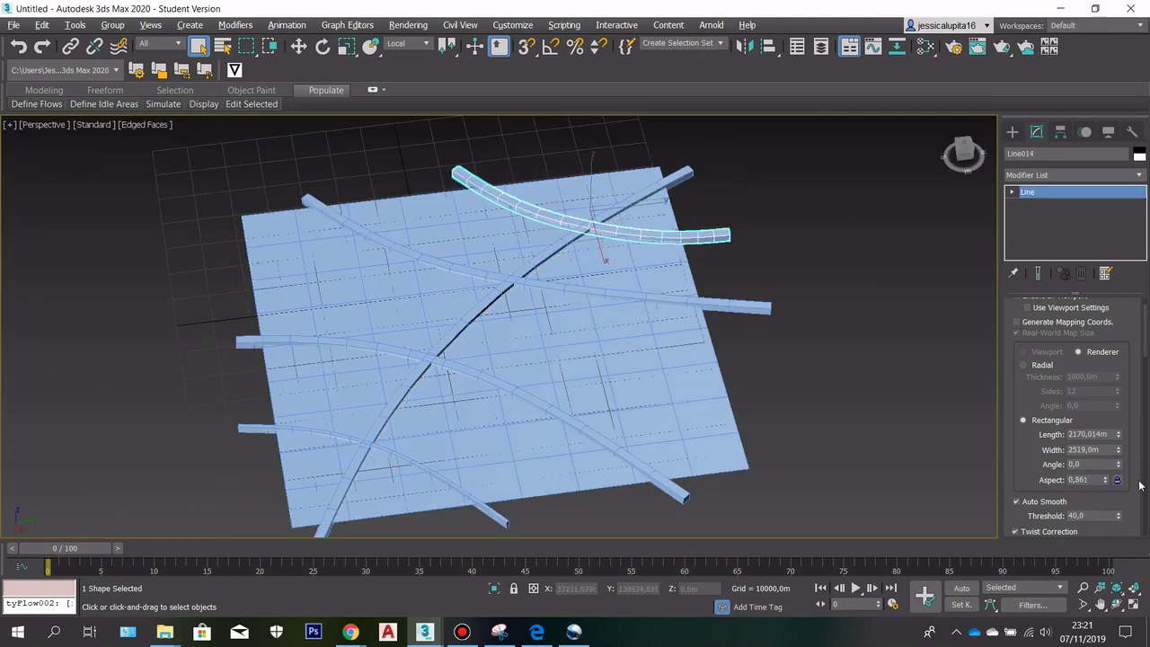
{"action": "left_click_drag", "start_coordinate": [1119, 449], "coordinate": [1122, 476]}
{"action": "scroll", "coordinate": [560, 267], "scroll_direction": "up", "scroll_amount": 8}
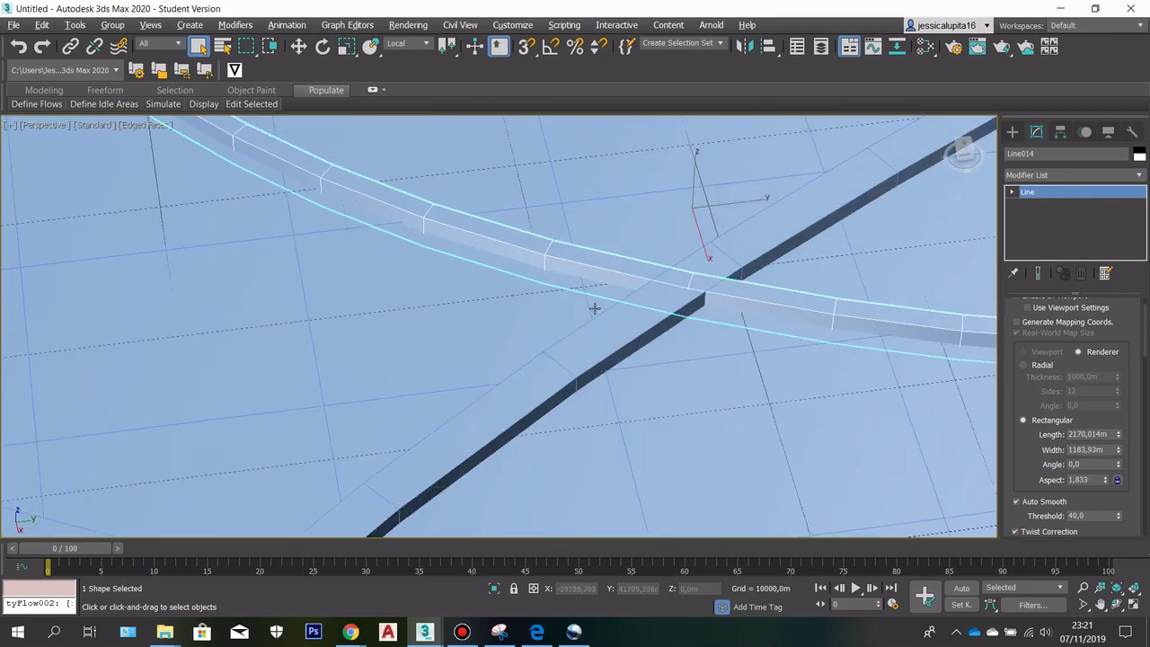
{"action": "scroll", "coordinate": [579, 289], "scroll_direction": "down", "scroll_amount": 3}
{"action": "left_click_drag", "start_coordinate": [1120, 451], "coordinate": [1119, 456]}
{"action": "scroll", "coordinate": [549, 256], "scroll_direction": "down", "scroll_amount": 4}
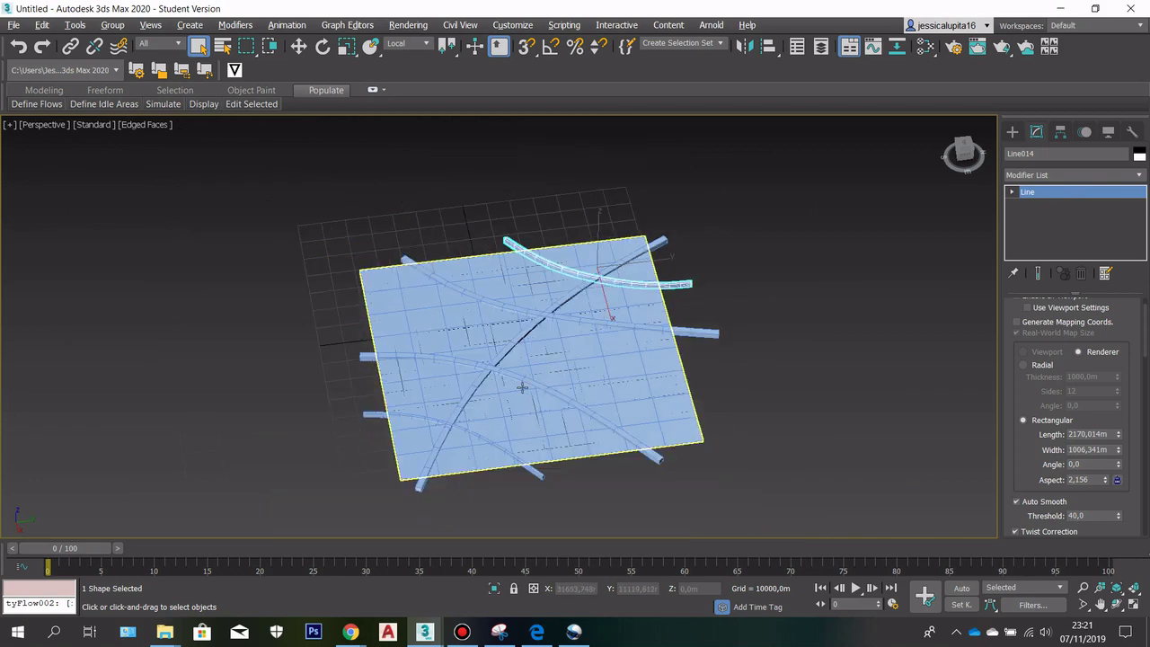
Increase the rectangular rendering width of the long diagonal strip to 3212,481m
{"action": "scroll", "coordinate": [552, 394], "scroll_direction": "up", "scroll_amount": 3}
{"action": "scroll", "coordinate": [536, 350], "scroll_direction": "down", "scroll_amount": 2}
{"action": "scroll", "coordinate": [530, 319], "scroll_direction": "up", "scroll_amount": 5}
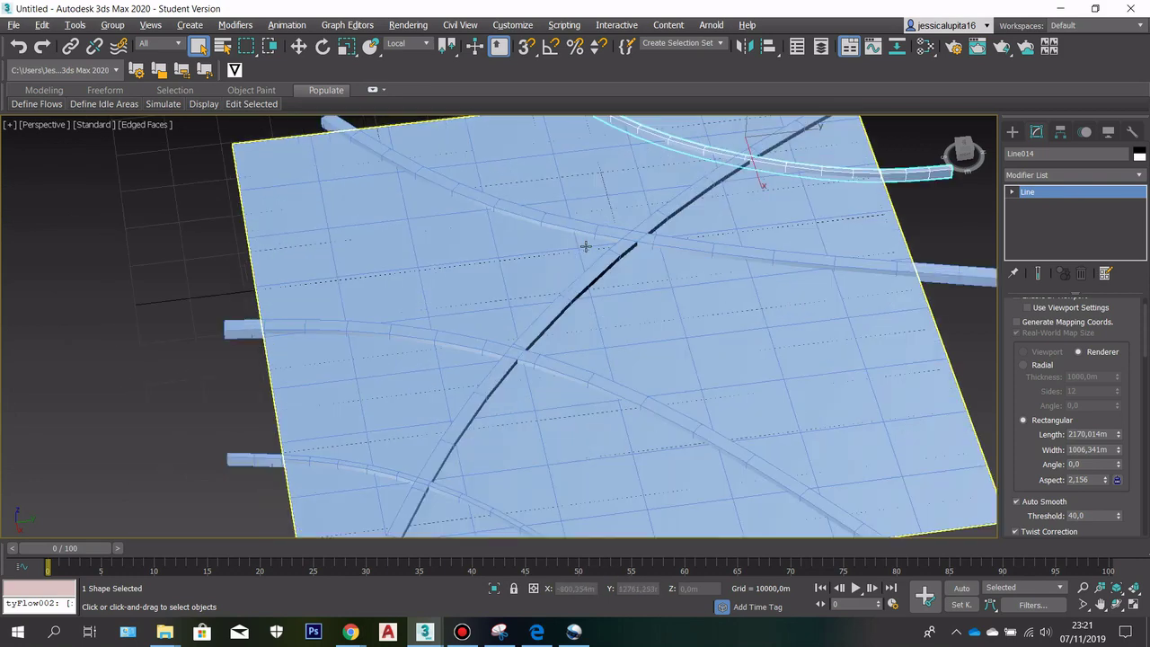
{"action": "left_click", "coordinate": [576, 301]}
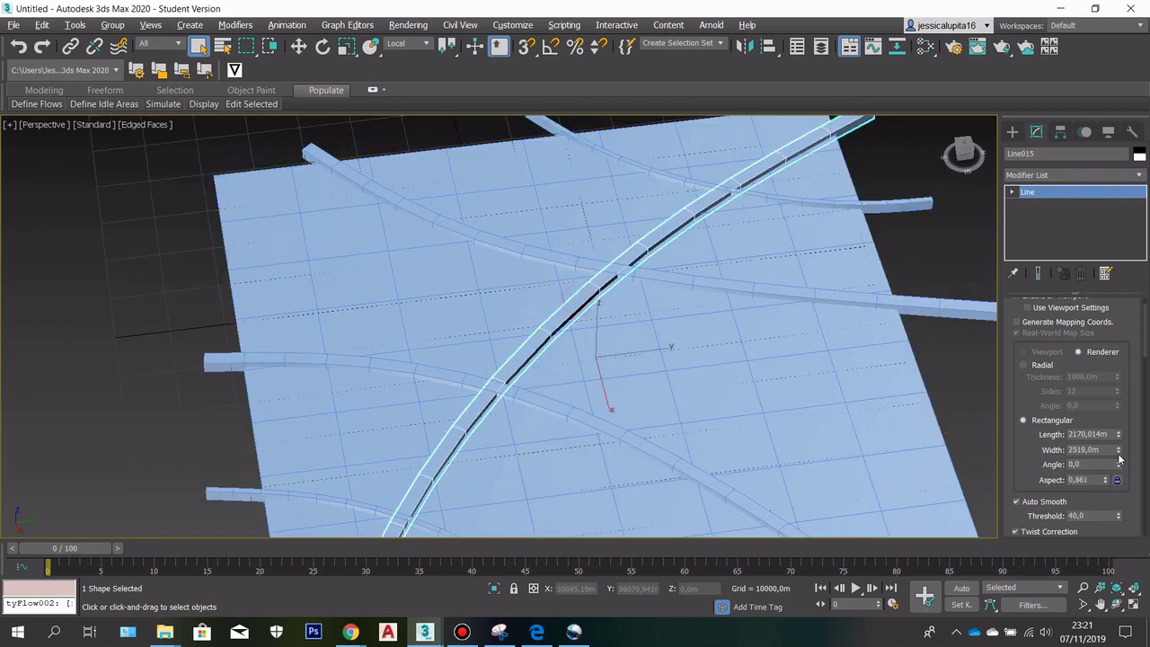
{"action": "left_click_drag", "start_coordinate": [1119, 456], "coordinate": [1119, 435]}
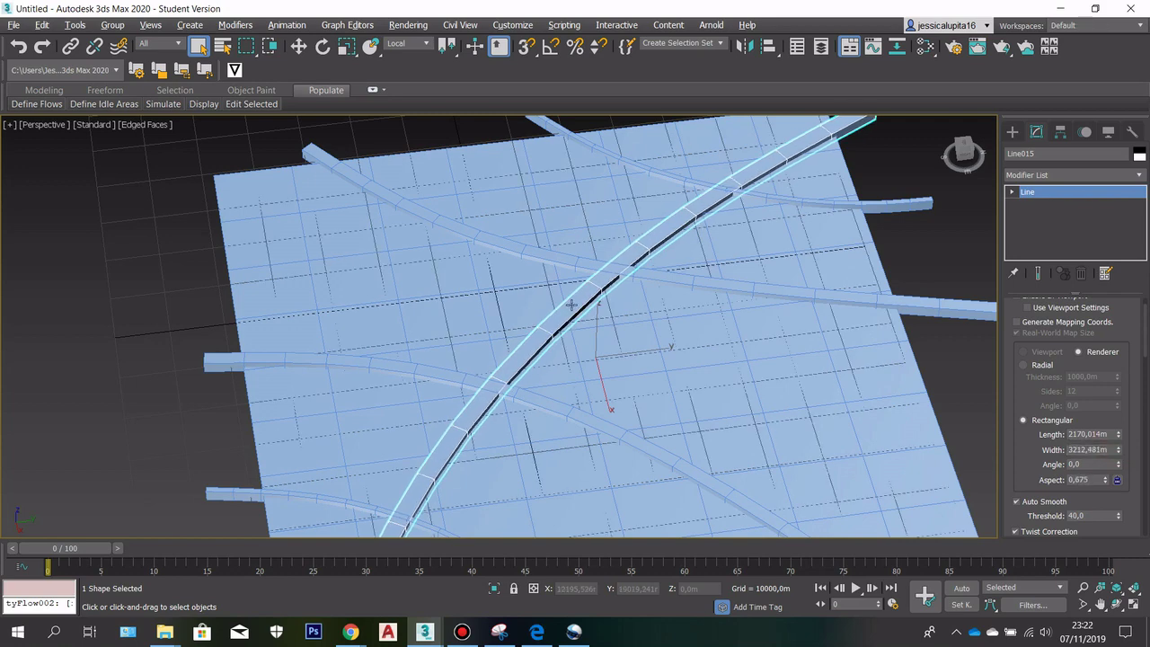
{"action": "scroll", "coordinate": [573, 286], "scroll_direction": "up", "scroll_amount": 2}
{"action": "scroll", "coordinate": [620, 335], "scroll_direction": "down", "scroll_amount": 6}
Change the object color of the short lower-left corner strip to yellow-green
{"action": "left_click", "coordinate": [834, 377]}
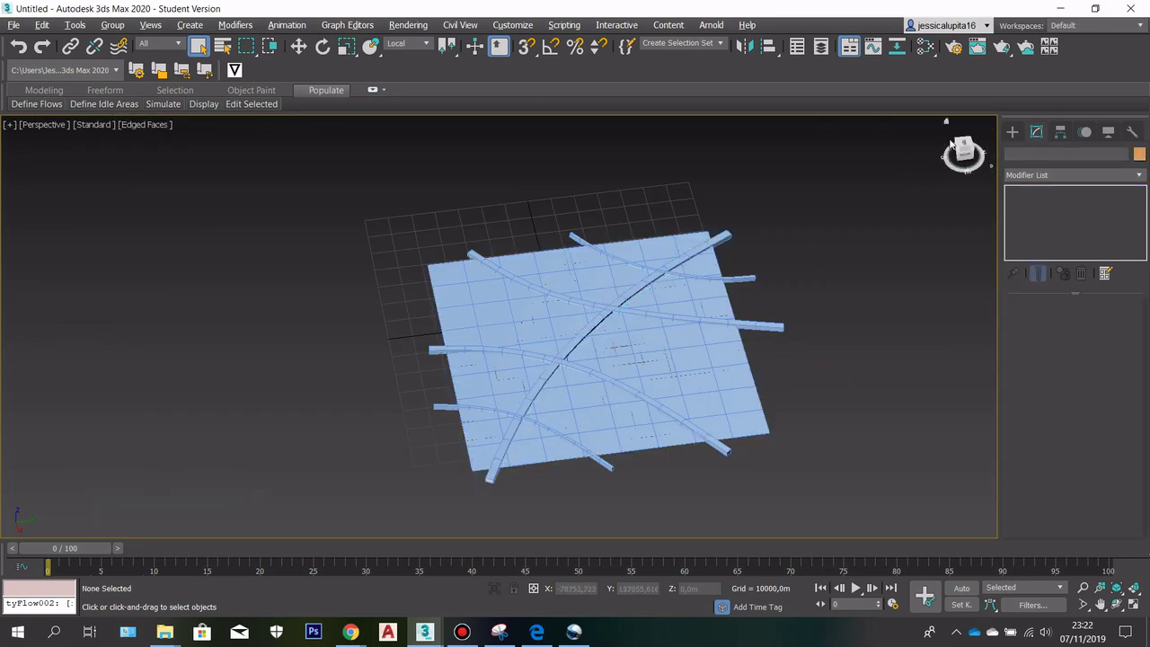
{"action": "mouse_move", "coordinate": [965, 153]}
{"action": "left_mouse_down"}
{"action": "mouse_move", "coordinate": [963, 177]}
{"action": "mouse_move", "coordinate": [980, 180]}
{"action": "mouse_move", "coordinate": [965, 144]}
{"action": "mouse_move", "coordinate": [978, 155]}
{"action": "mouse_move", "coordinate": [963, 144]}
{"action": "mouse_move", "coordinate": [979, 158]}
{"action": "left_mouse_up"}
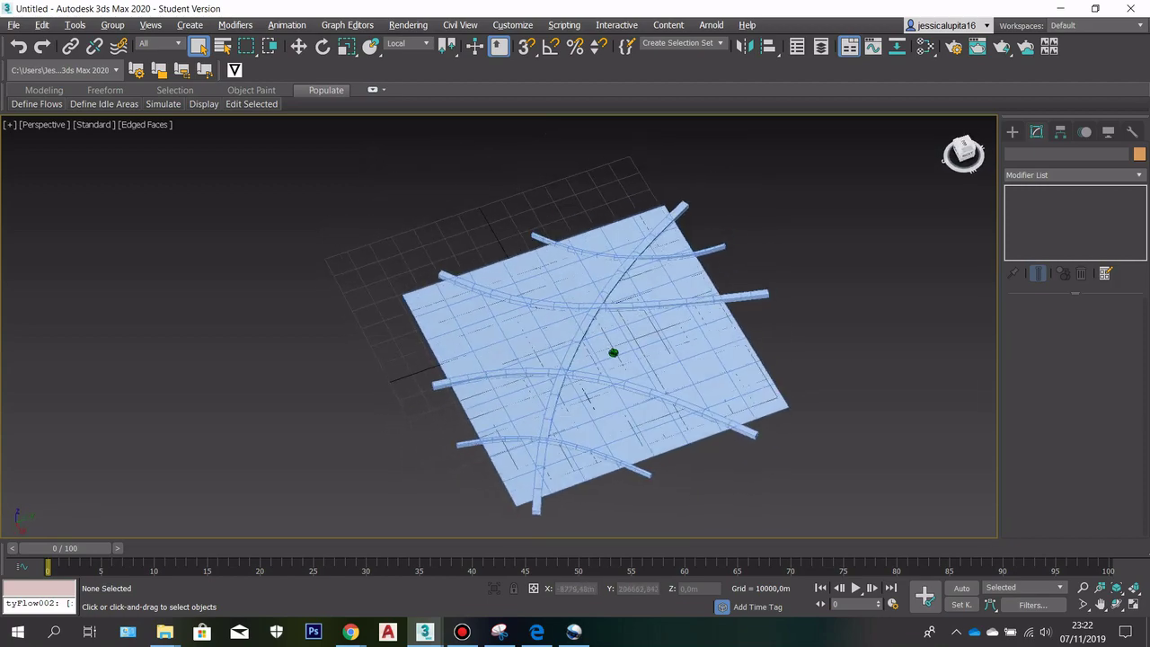
{"action": "scroll", "coordinate": [608, 396], "scroll_direction": "up", "scroll_amount": 2}
{"action": "scroll", "coordinate": [552, 430], "scroll_direction": "up", "scroll_amount": 2}
{"action": "scroll", "coordinate": [544, 419], "scroll_direction": "down", "scroll_amount": 3}
{"action": "scroll", "coordinate": [583, 452], "scroll_direction": "up", "scroll_amount": 5}
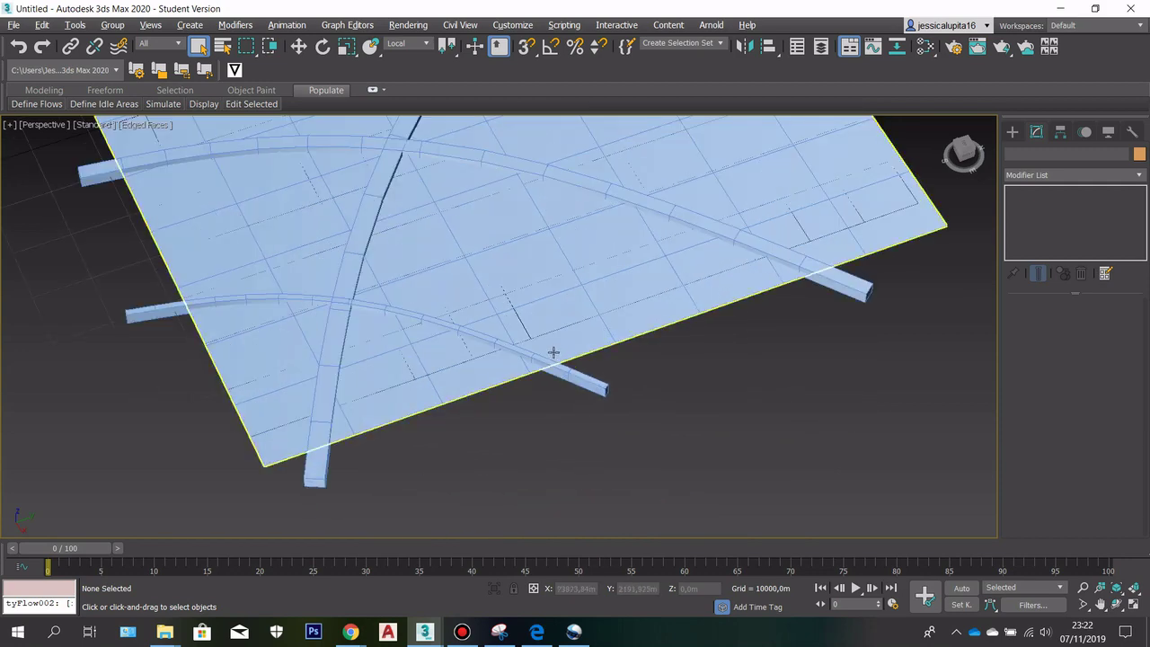
{"action": "left_click", "coordinate": [572, 382]}
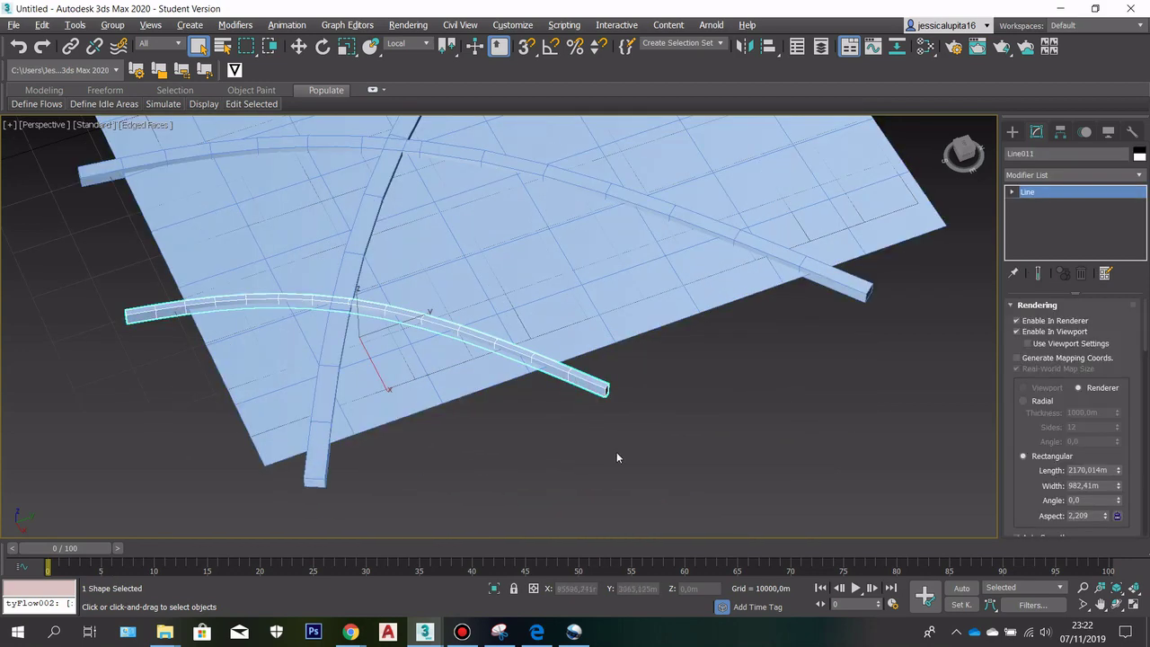
{"action": "middle_click_drag", "start_coordinate": [557, 222], "coordinate": [610, 279]}
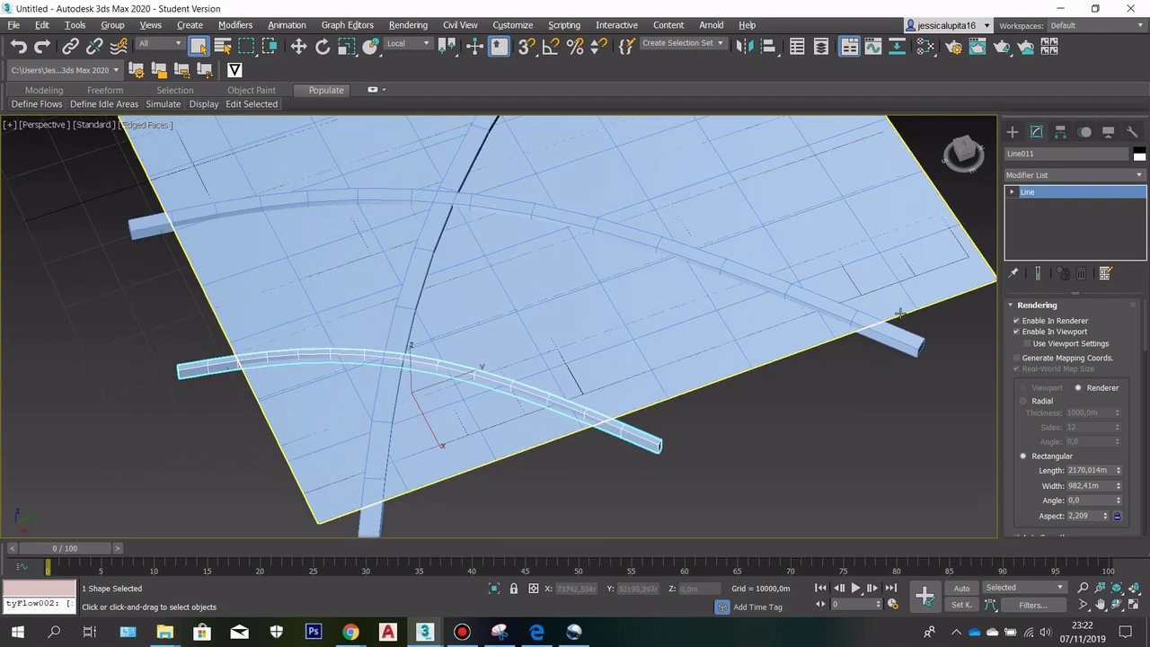
{"action": "left_click", "coordinate": [1013, 132]}
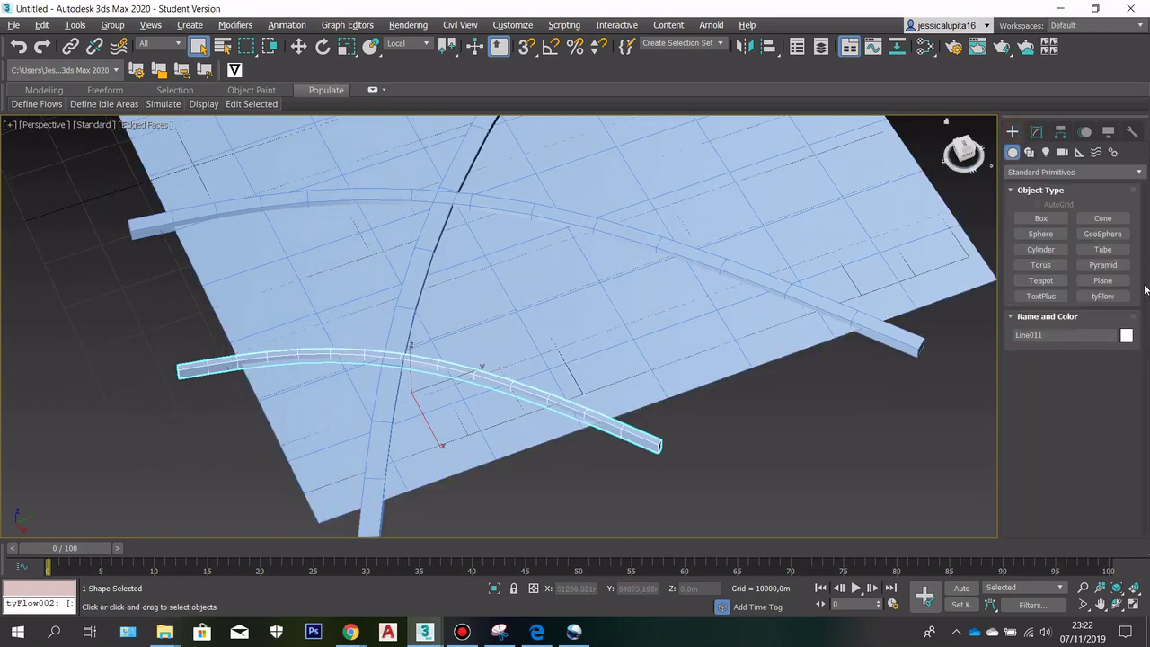
{"action": "left_click", "coordinate": [1127, 336]}
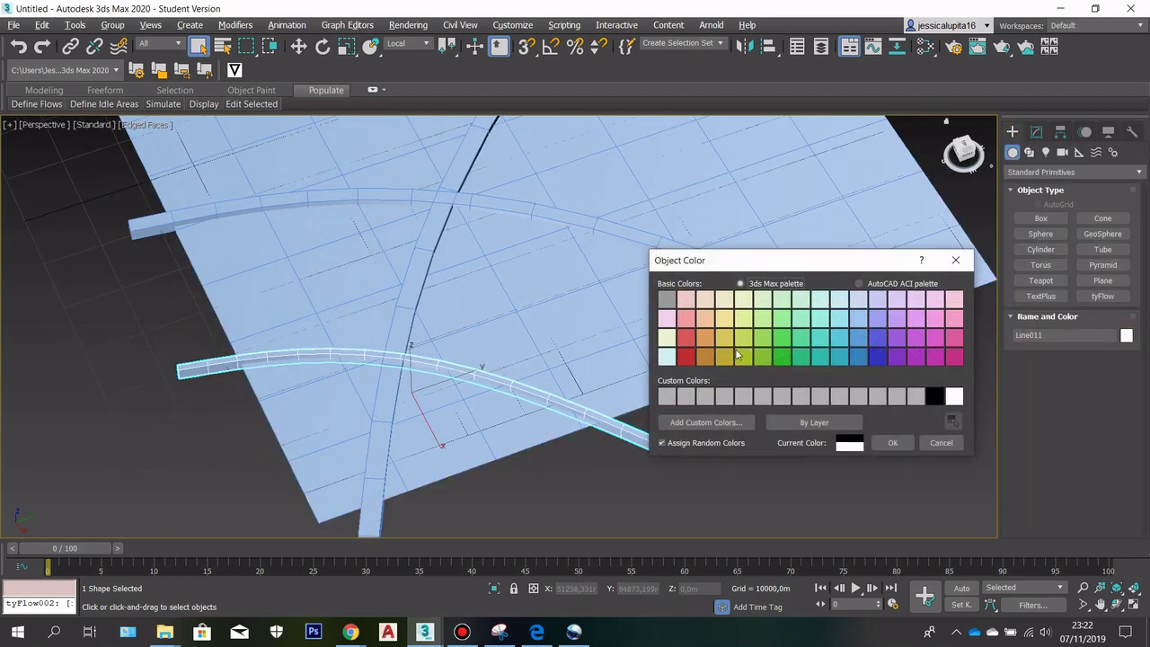
{"action": "left_click", "coordinate": [893, 442]}
Convert the yellow-green corner strip to an Editable Poly
{"action": "scroll", "coordinate": [600, 400], "scroll_direction": "up", "scroll_amount": 5}
{"action": "scroll", "coordinate": [602, 392], "scroll_direction": "down", "scroll_amount": 5}
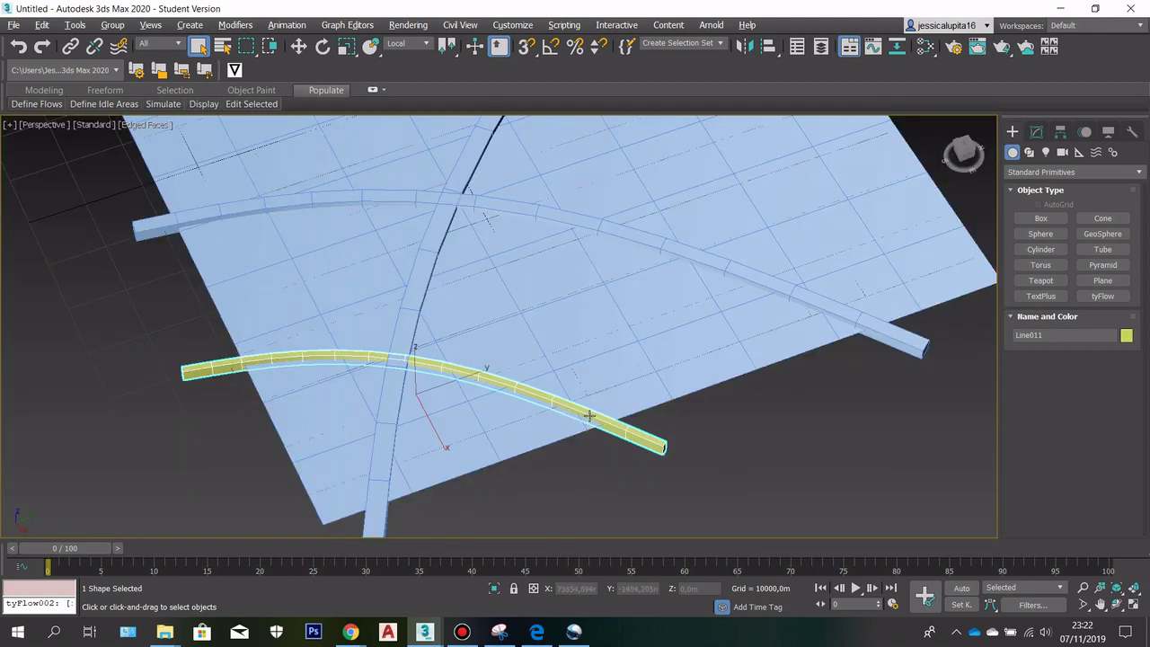
{"action": "right_click", "coordinate": [590, 415]}
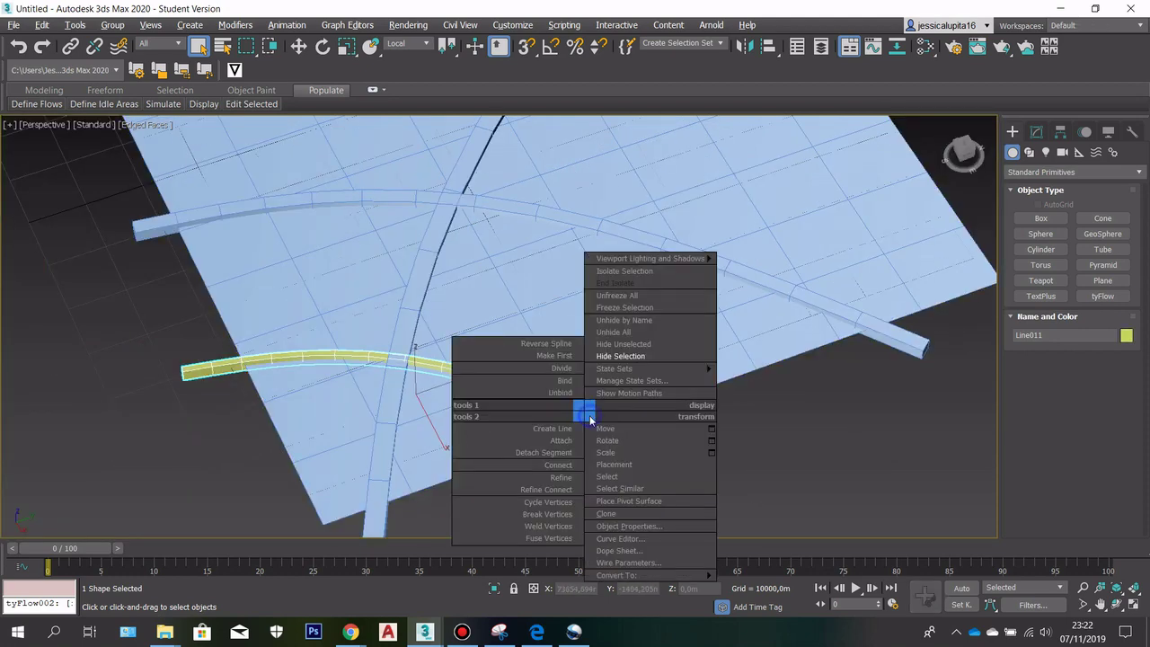
{"action": "mouse_move", "coordinate": [701, 575]}
{"action": "left_click", "coordinate": [744, 550]}
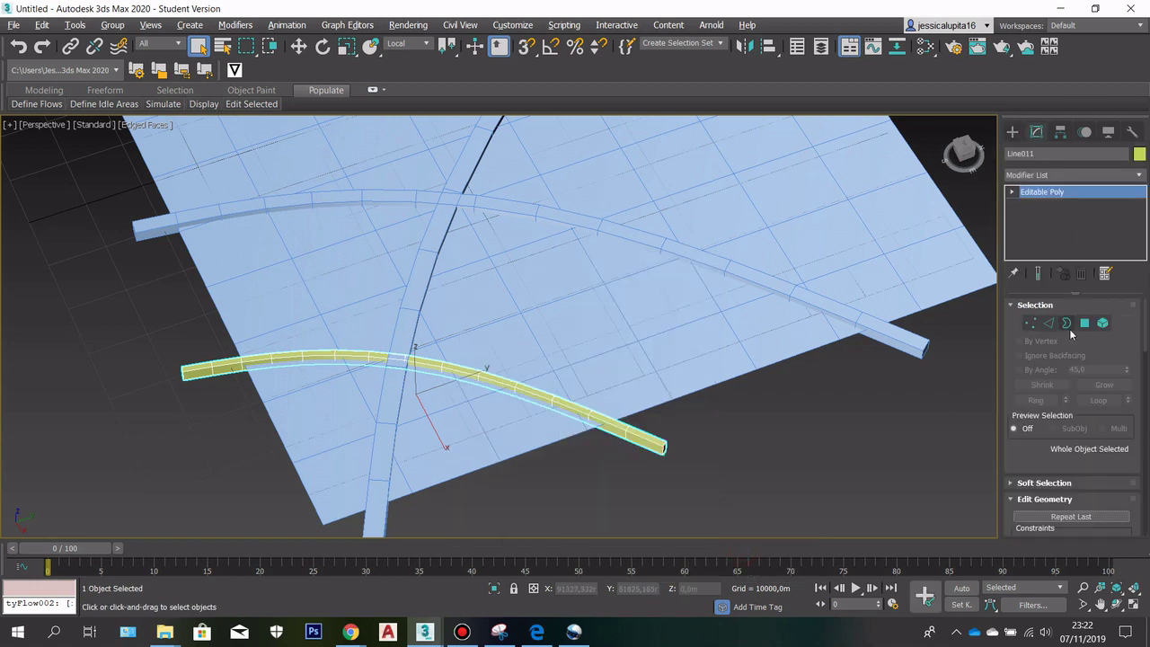
Attach the diagonal strip and the three other curved strips to the yellow-green editable poly, then clear the selection
{"action": "scroll", "coordinate": [1043, 414], "scroll_direction": "down", "scroll_amount": 5}
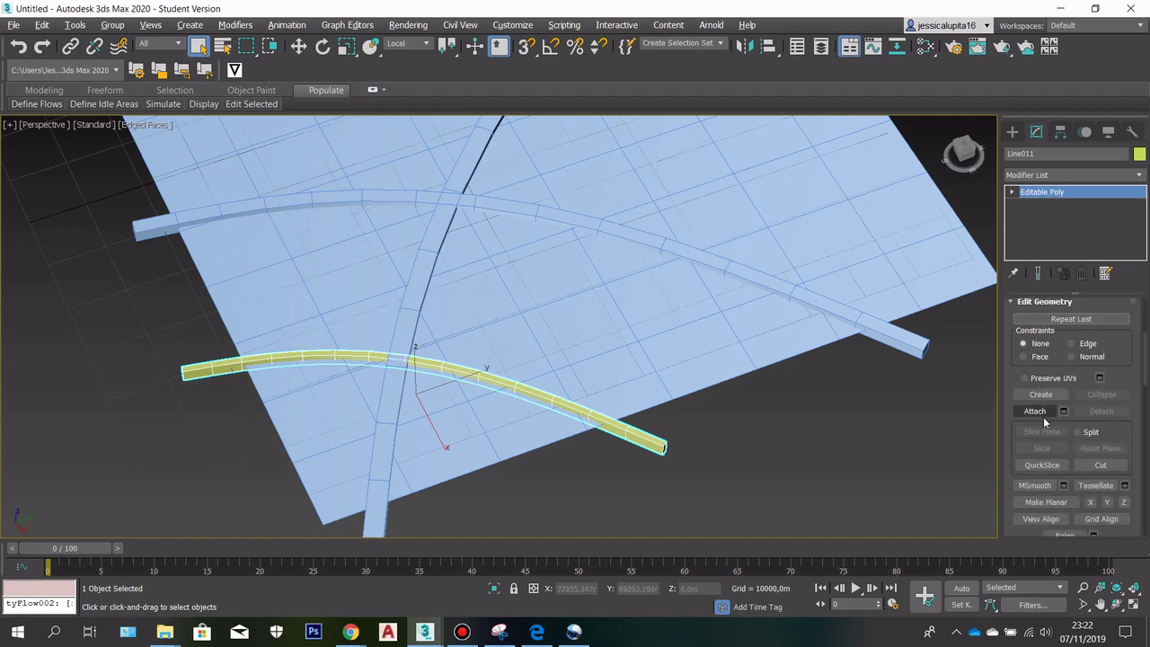
{"action": "left_click", "coordinate": [1036, 411]}
{"action": "scroll", "coordinate": [429, 398], "scroll_direction": "down", "scroll_amount": 3}
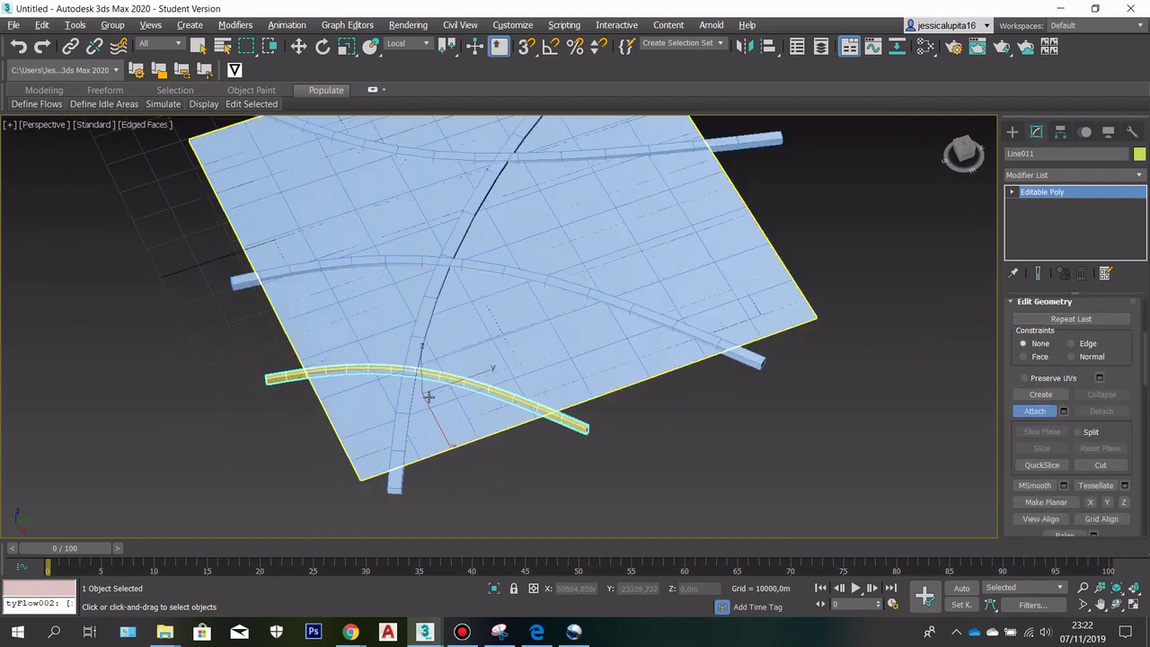
{"action": "left_click", "coordinate": [406, 401]}
{"action": "left_click", "coordinate": [522, 271]}
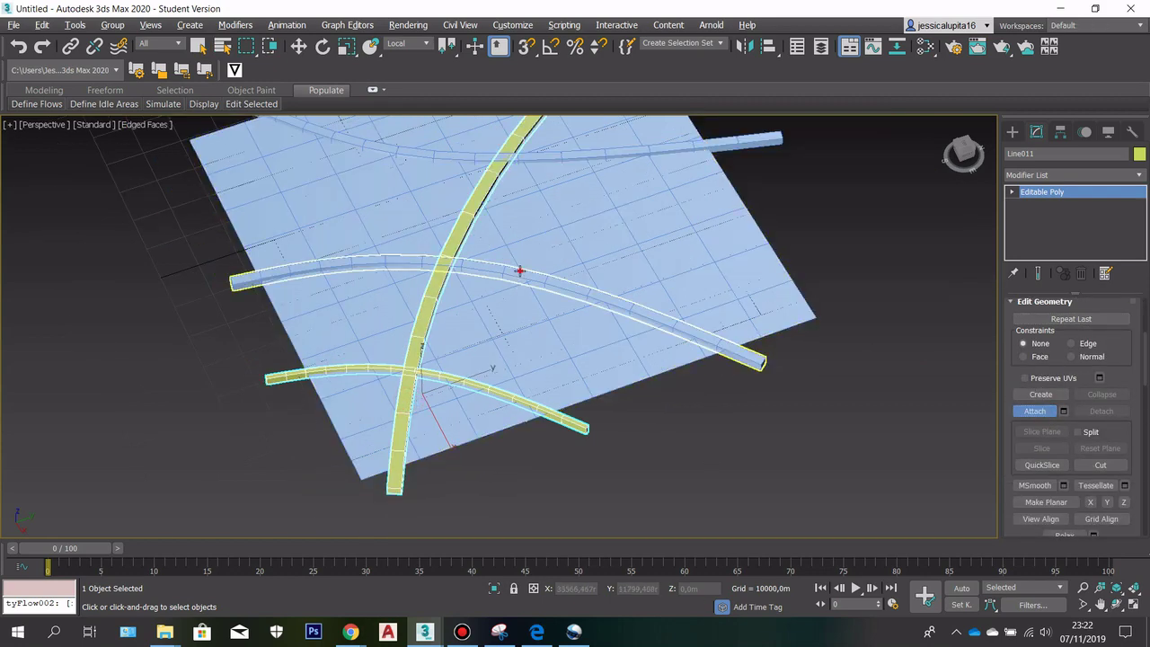
{"action": "scroll", "coordinate": [557, 278], "scroll_direction": "down", "scroll_amount": 3}
{"action": "scroll", "coordinate": [555, 239], "scroll_direction": "up", "scroll_amount": 3}
{"action": "left_click", "coordinate": [570, 278]}
{"action": "scroll", "coordinate": [572, 281], "scroll_direction": "down", "scroll_amount": 2}
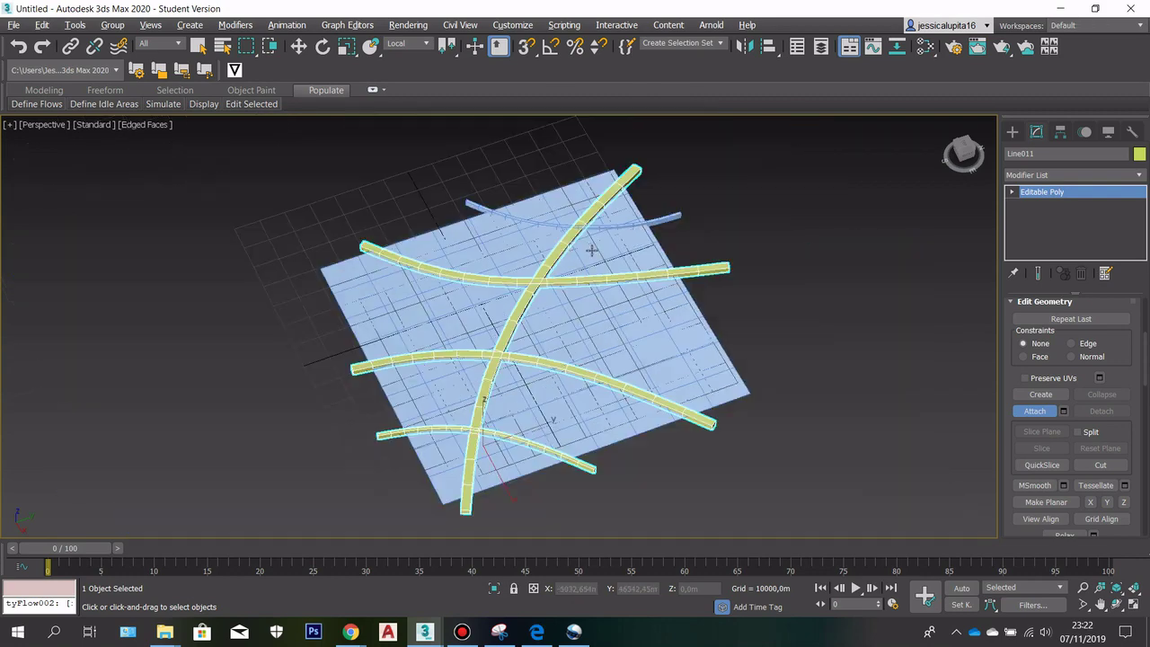
{"action": "scroll", "coordinate": [627, 234], "scroll_direction": "up", "scroll_amount": 2}
{"action": "left_click", "coordinate": [703, 206]}
{"action": "scroll", "coordinate": [705, 251], "scroll_direction": "down", "scroll_amount": 5}
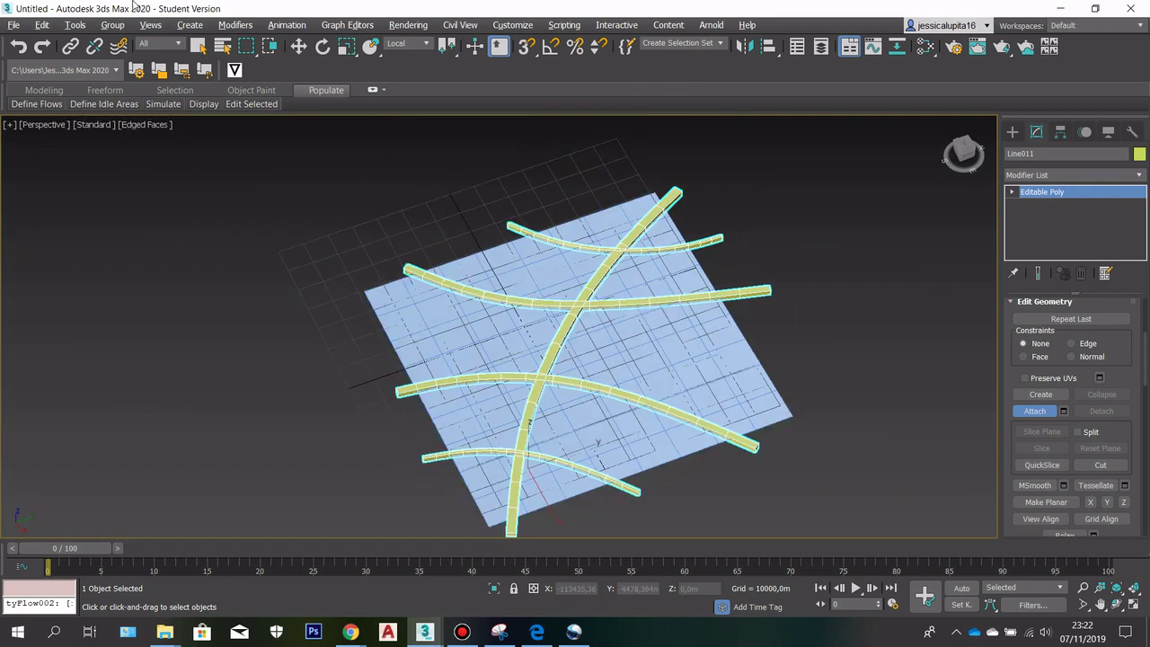
{"action": "left_click", "coordinate": [199, 46]}
{"action": "left_click", "coordinate": [786, 272]}
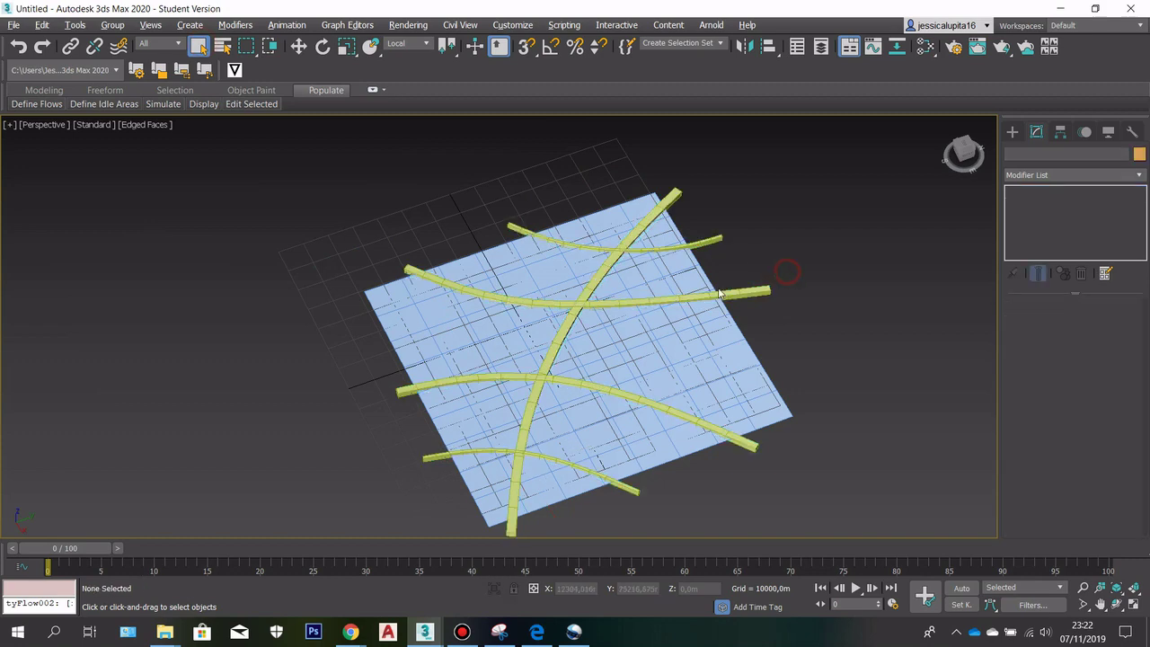
Select the attached street strips to check that they form one object, and deselect them
{"action": "scroll", "coordinate": [757, 310], "scroll_direction": "up", "scroll_amount": 3}
{"action": "left_click", "coordinate": [757, 296]}
{"action": "scroll", "coordinate": [704, 297], "scroll_direction": "down", "scroll_amount": 3}
{"action": "scroll", "coordinate": [777, 277], "scroll_direction": "up", "scroll_amount": 3}
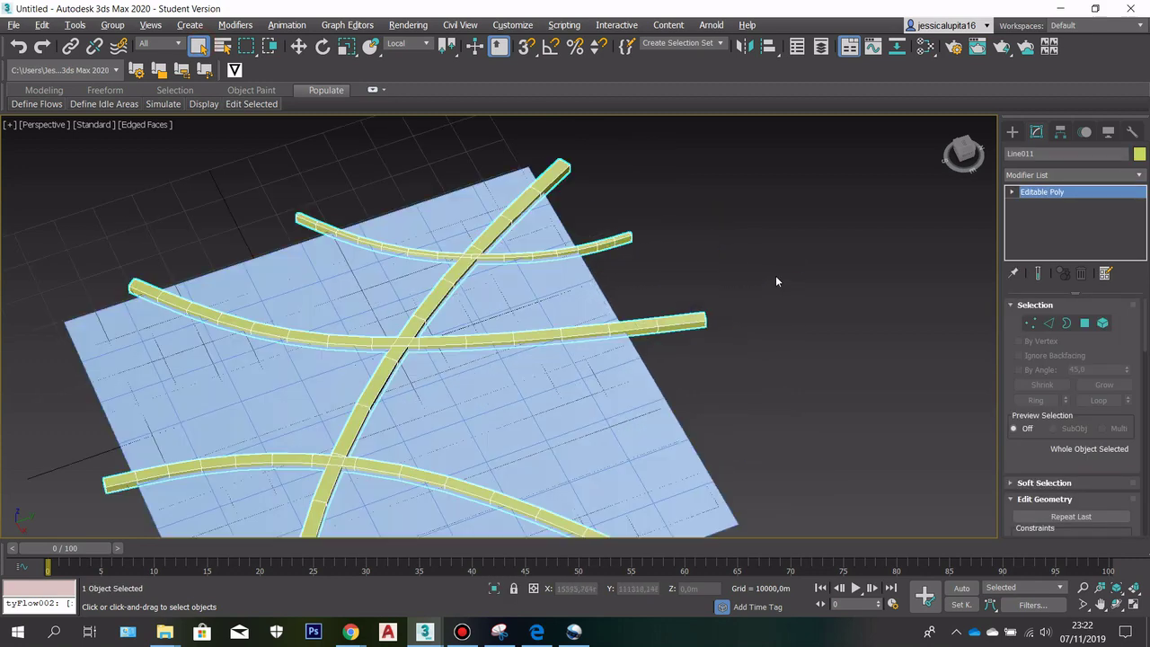
{"action": "left_click", "coordinate": [777, 277]}
Select the base plane under the streets and start a ProBoolean compound object from it
{"action": "scroll", "coordinate": [344, 245], "scroll_direction": "down", "scroll_amount": 3}
{"action": "scroll", "coordinate": [533, 260], "scroll_direction": "up", "scroll_amount": 4}
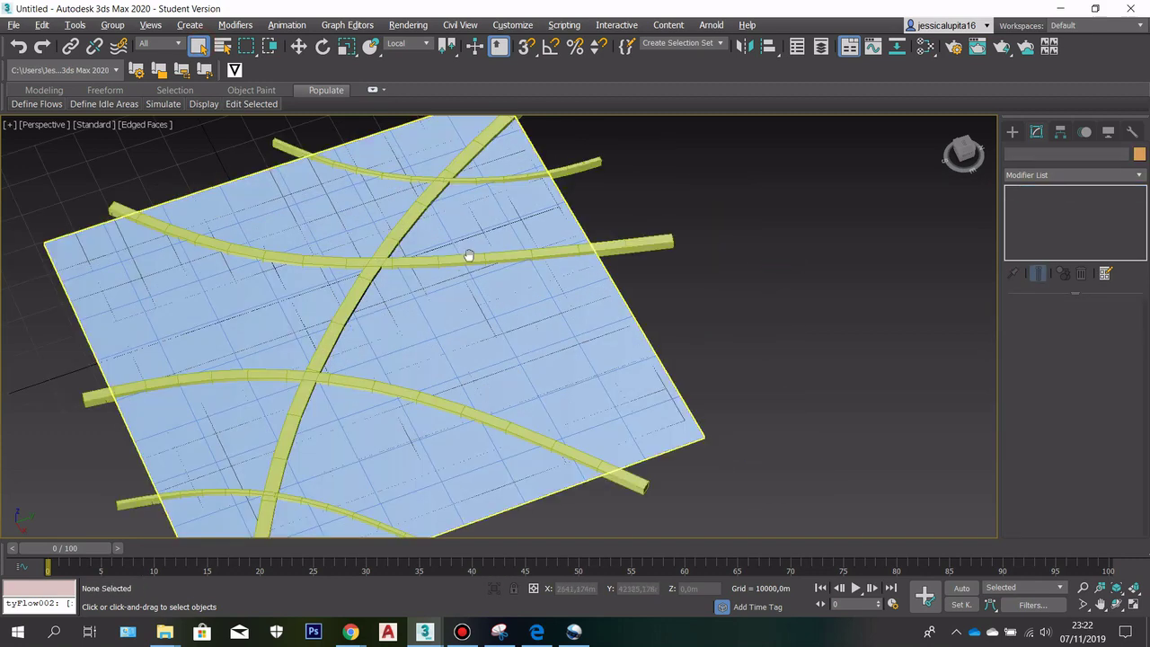
{"action": "scroll", "coordinate": [401, 223], "scroll_direction": "down", "scroll_amount": 3}
{"action": "scroll", "coordinate": [590, 308], "scroll_direction": "up", "scroll_amount": 3}
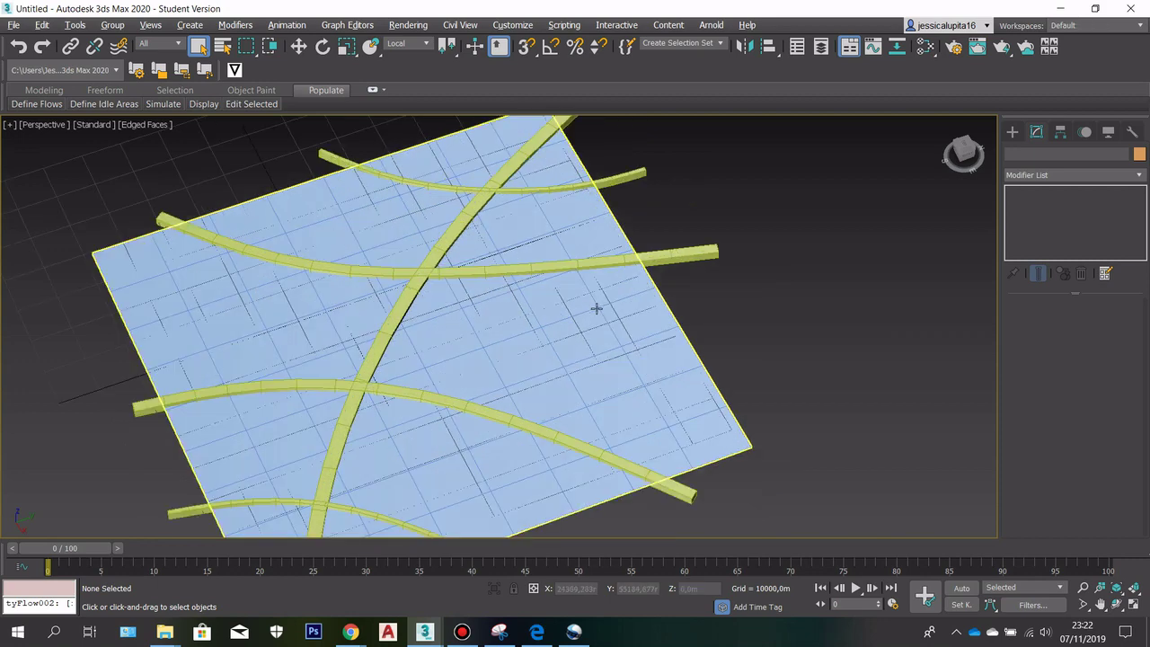
{"action": "left_click", "coordinate": [649, 352]}
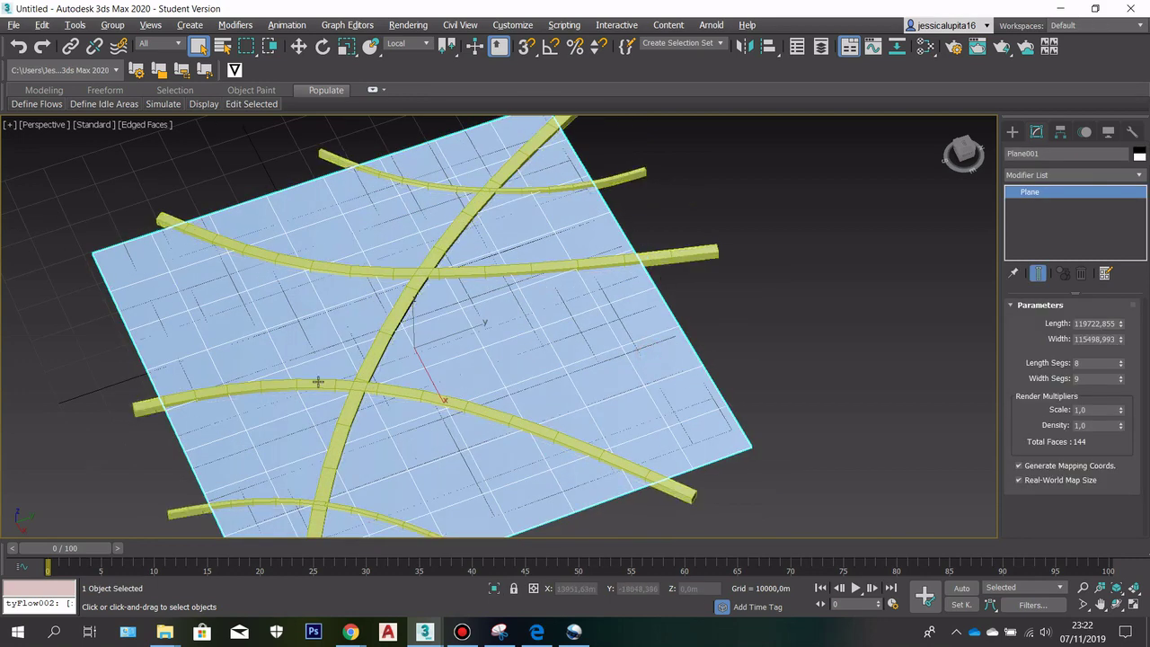
{"action": "middle_click_drag", "start_coordinate": [423, 350], "coordinate": [504, 287]}
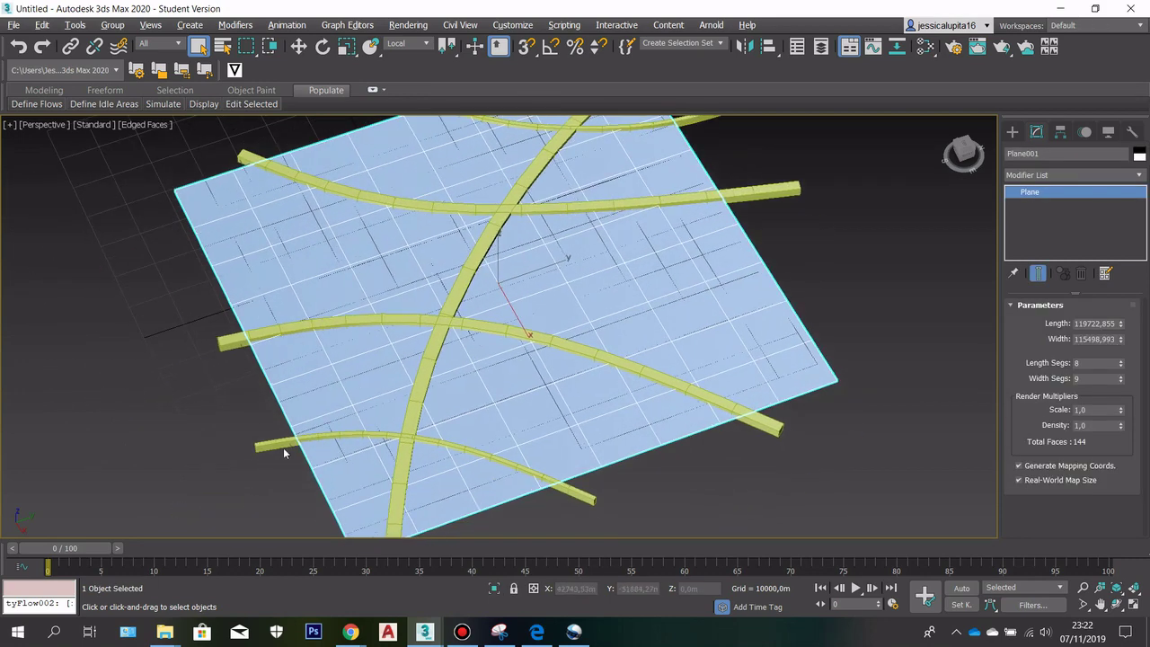
{"action": "scroll", "coordinate": [516, 225], "scroll_direction": "down", "scroll_amount": 2}
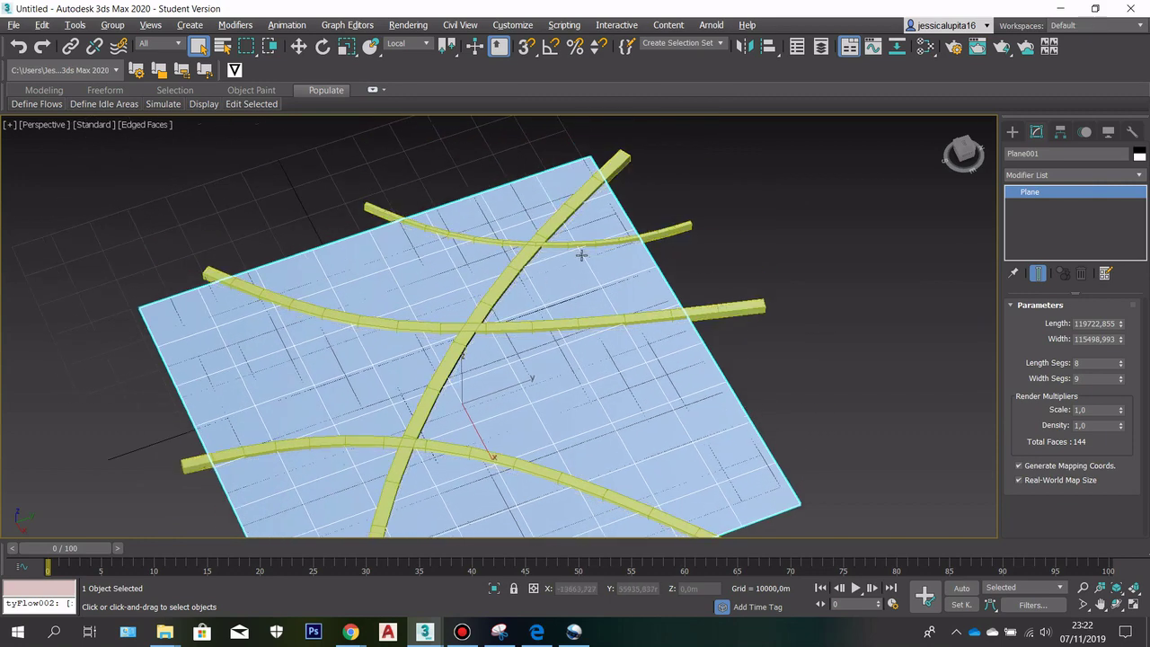
{"action": "scroll", "coordinate": [611, 257], "scroll_direction": "down", "scroll_amount": 1}
{"action": "scroll", "coordinate": [611, 258], "scroll_direction": "up", "scroll_amount": 3}
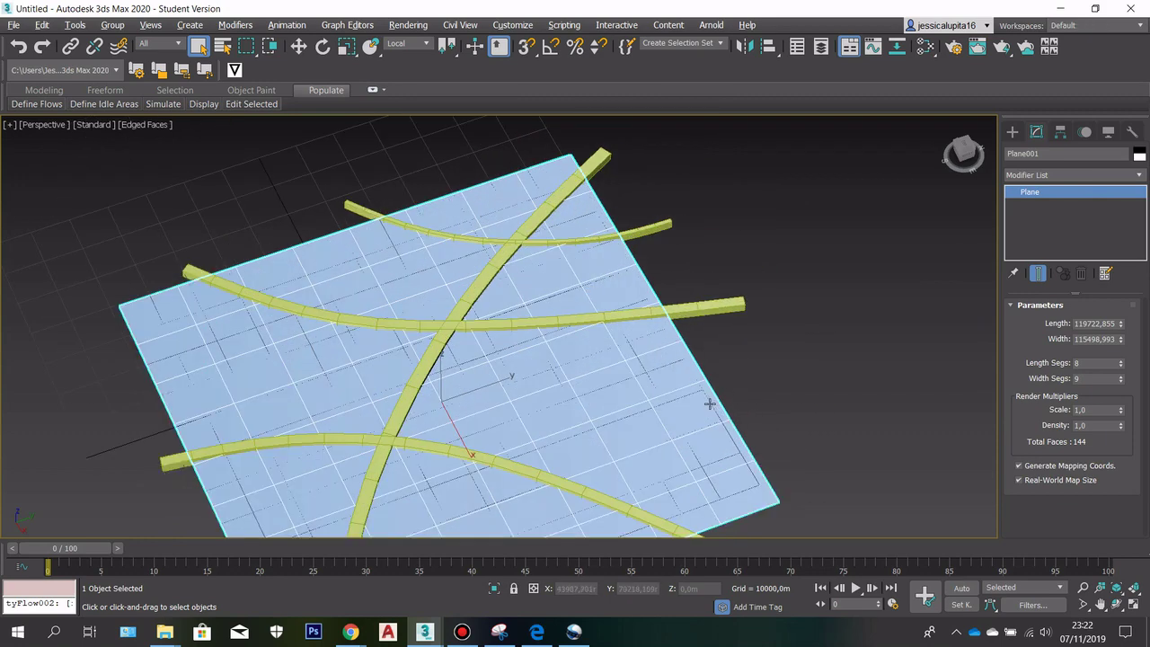
{"action": "left_click", "coordinate": [1013, 133]}
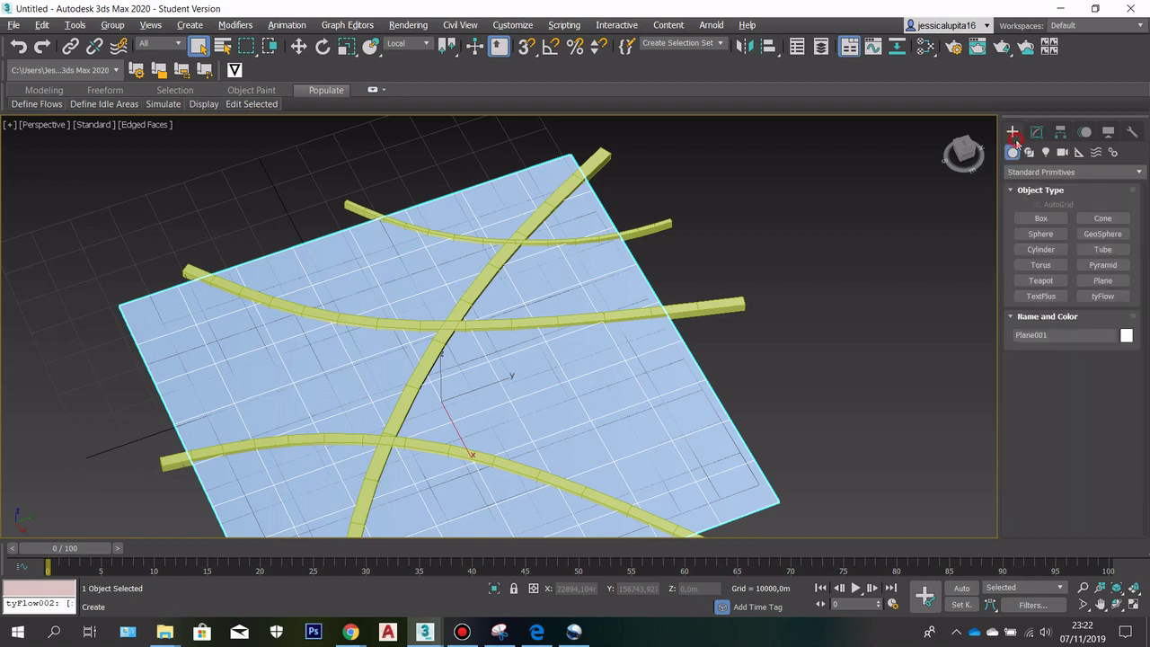
{"action": "left_click", "coordinate": [1067, 174]}
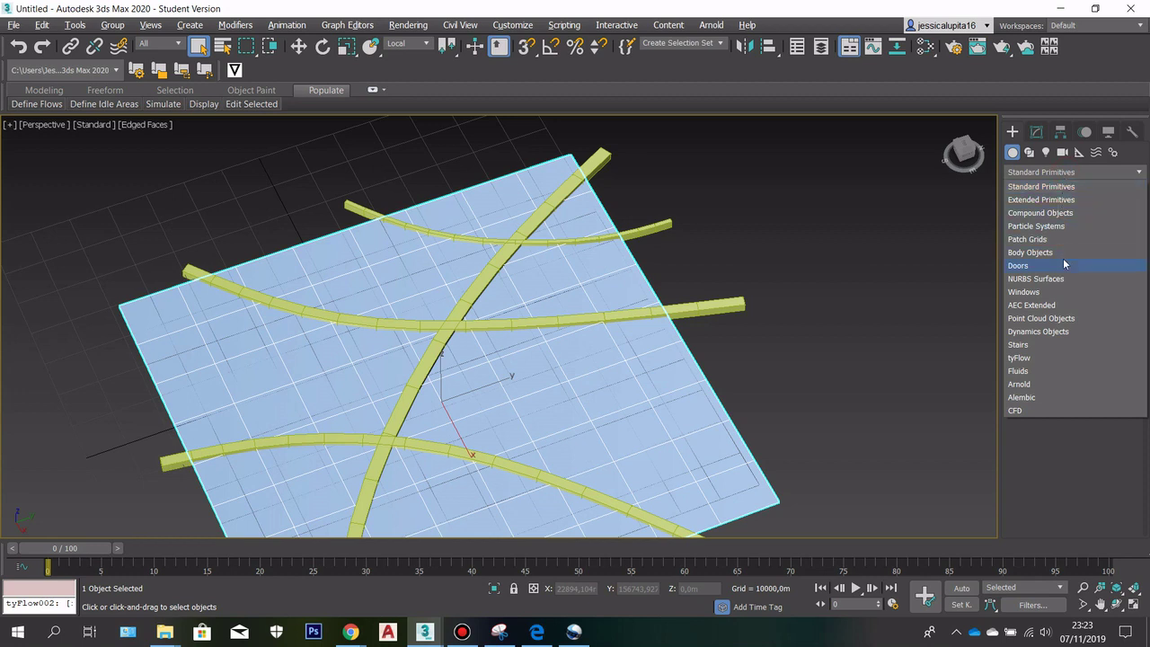
{"action": "left_click", "coordinate": [1053, 212]}
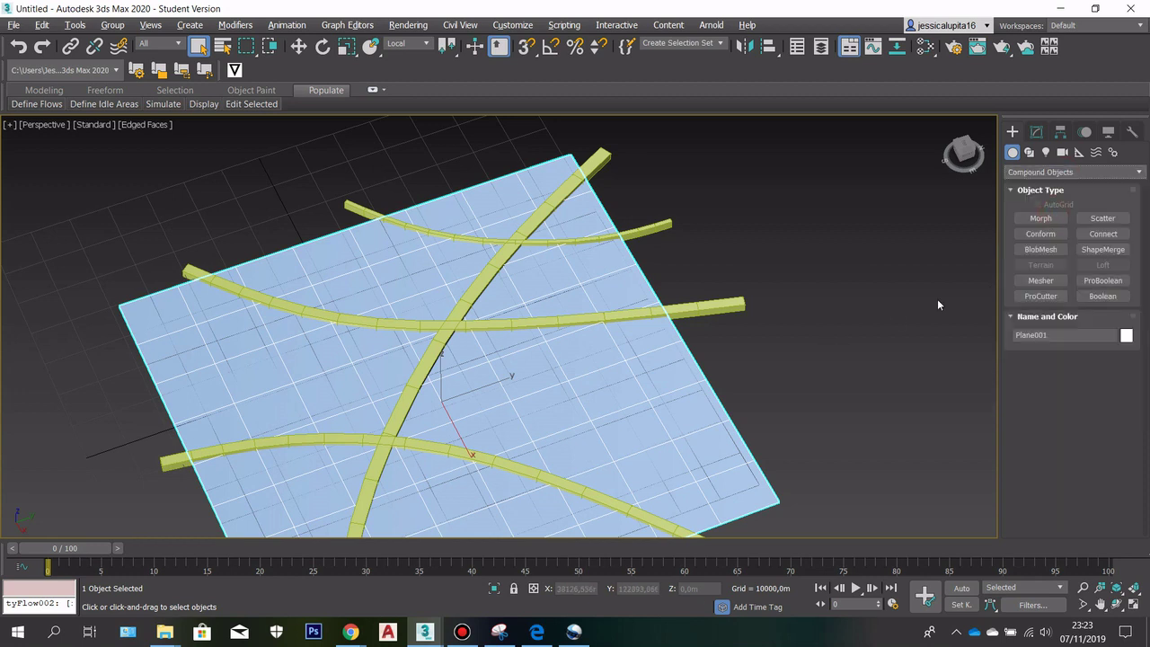
{"action": "left_click", "coordinate": [1113, 281]}
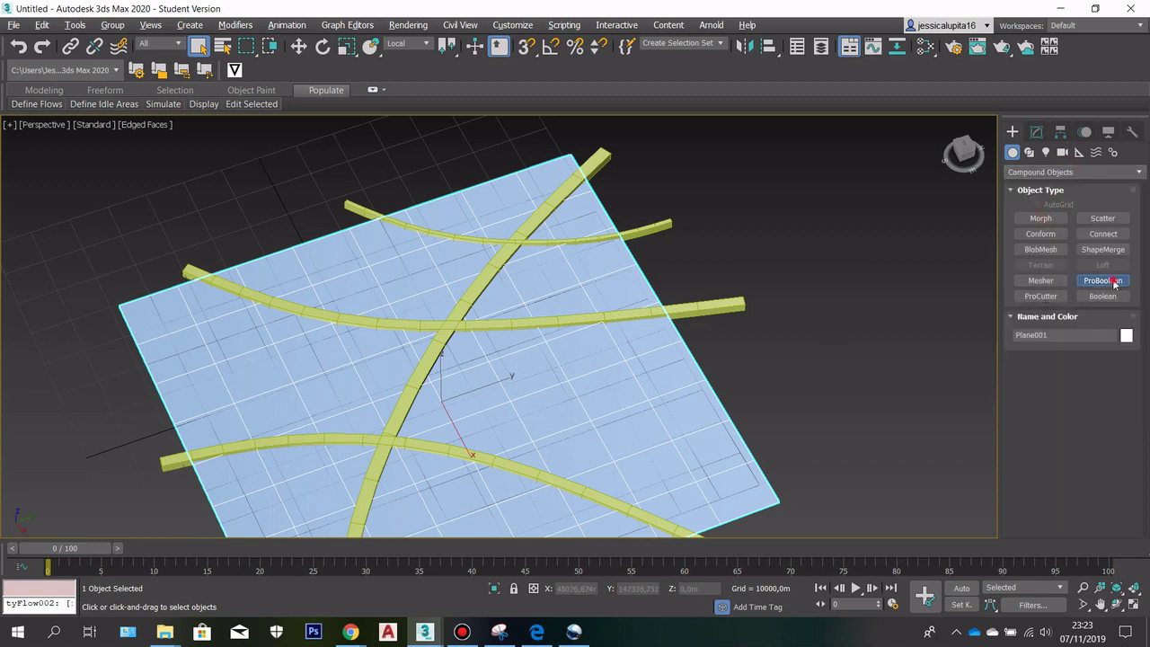
Enable the Cookie option for the ProBoolean subtraction and turn on Make Quadrilaterals in its advanced options
{"action": "scroll", "coordinate": [1048, 378], "scroll_direction": "down", "scroll_amount": 6}
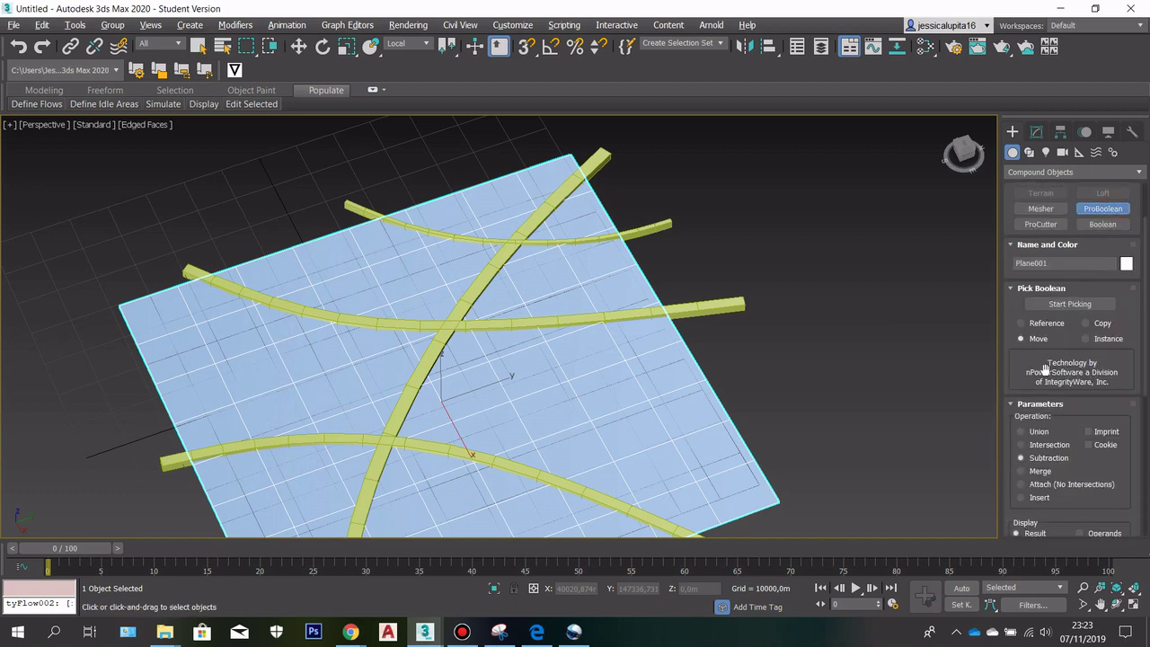
{"action": "scroll", "coordinate": [1041, 372], "scroll_direction": "down", "scroll_amount": 1}
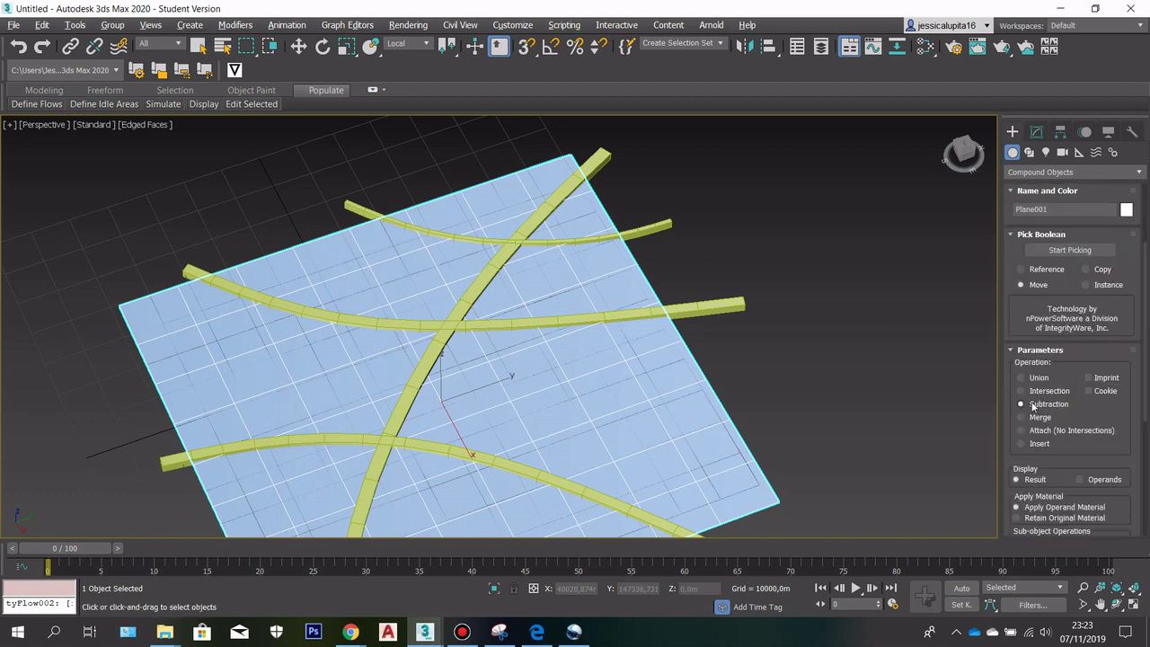
{"action": "left_click", "coordinate": [1091, 391]}
{"action": "scroll", "coordinate": [1089, 404], "scroll_direction": "down", "scroll_amount": 8}
{"action": "scroll", "coordinate": [1086, 411], "scroll_direction": "down", "scroll_amount": 4}
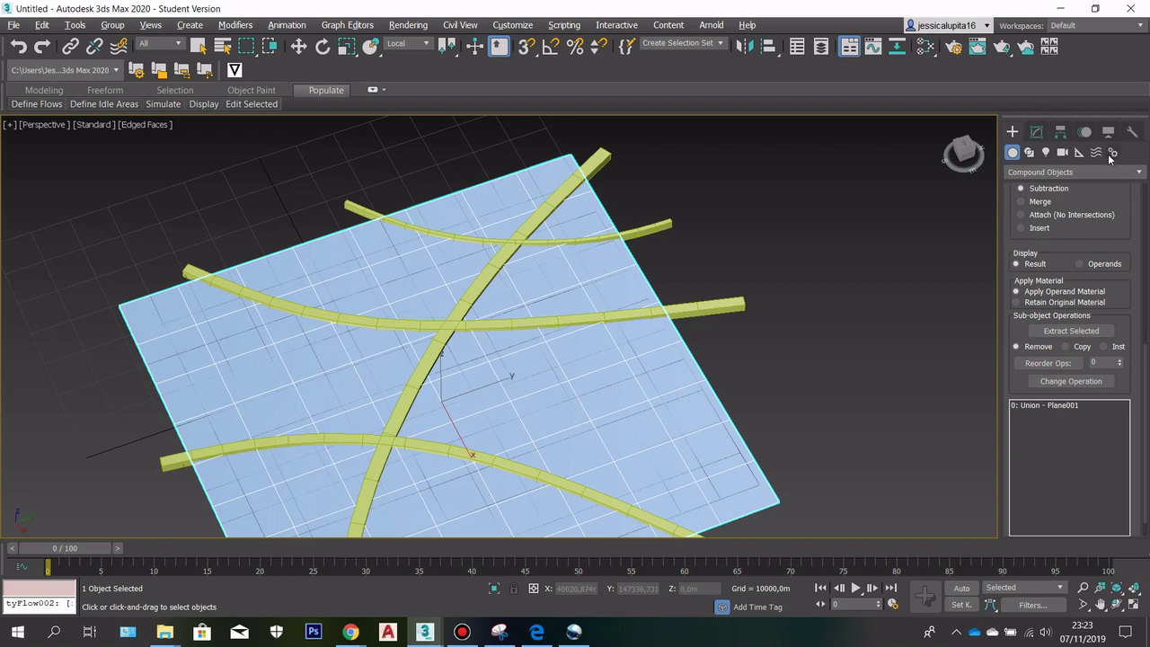
{"action": "scroll", "coordinate": [1089, 261], "scroll_direction": "down", "scroll_amount": 2}
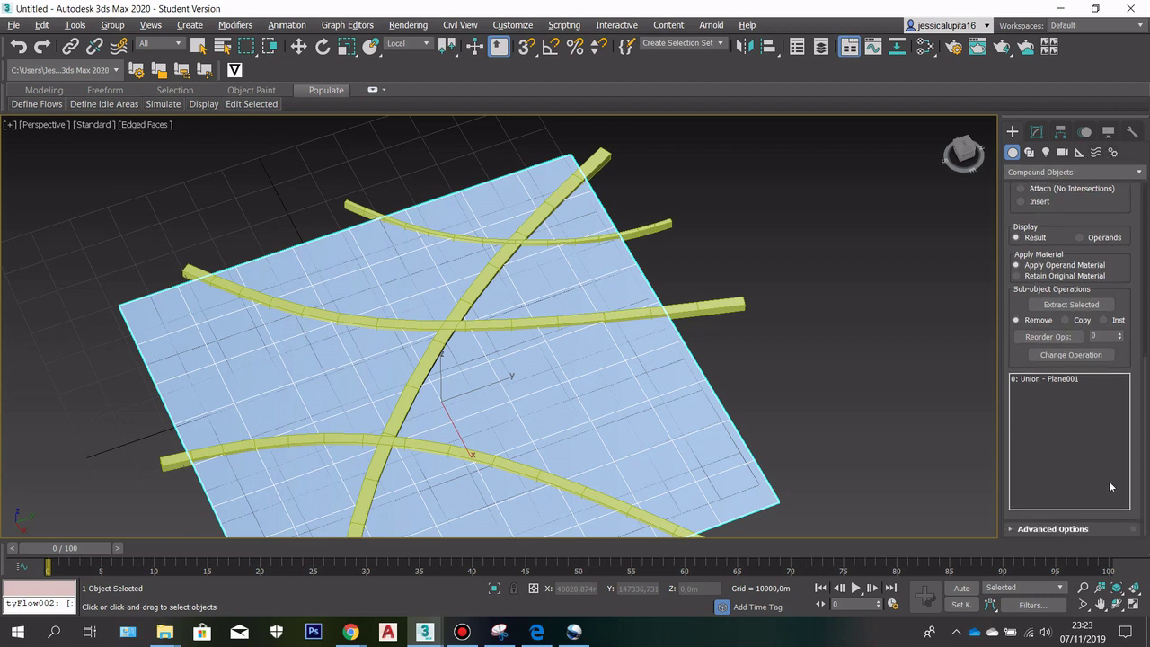
{"action": "left_click", "coordinate": [1033, 530]}
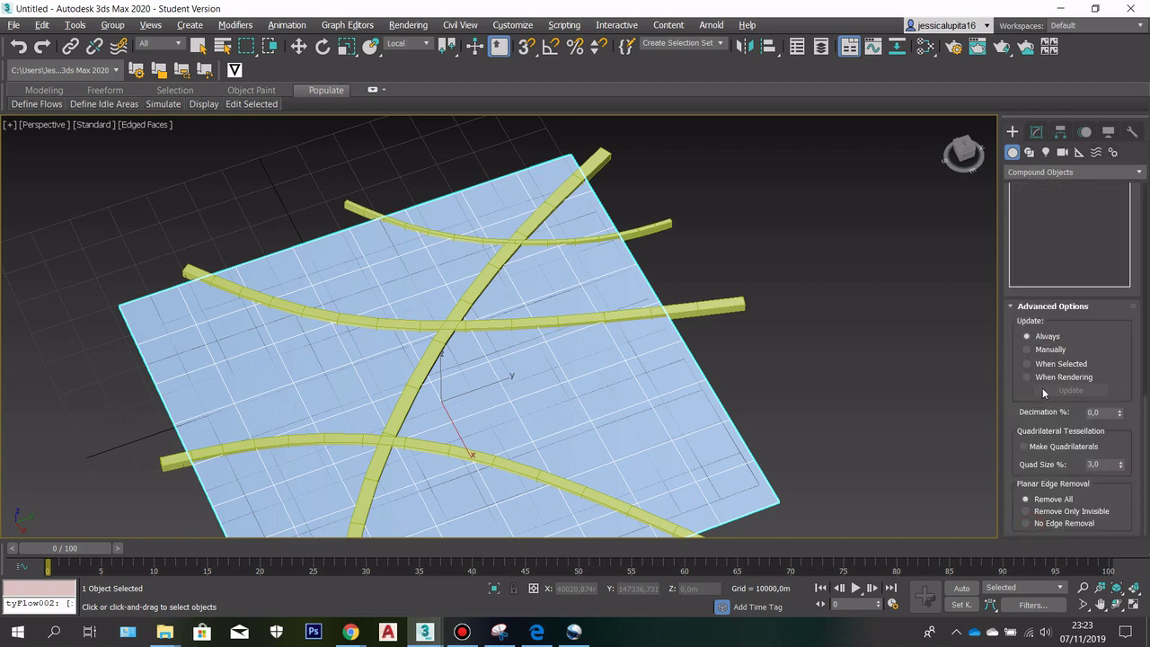
{"action": "left_click", "coordinate": [1026, 447]}
Subtract the attached yellow-green street object from the base plane by picking it as the ProBoolean operand
{"action": "middle_click_drag", "start_coordinate": [306, 325], "coordinate": [387, 262]}
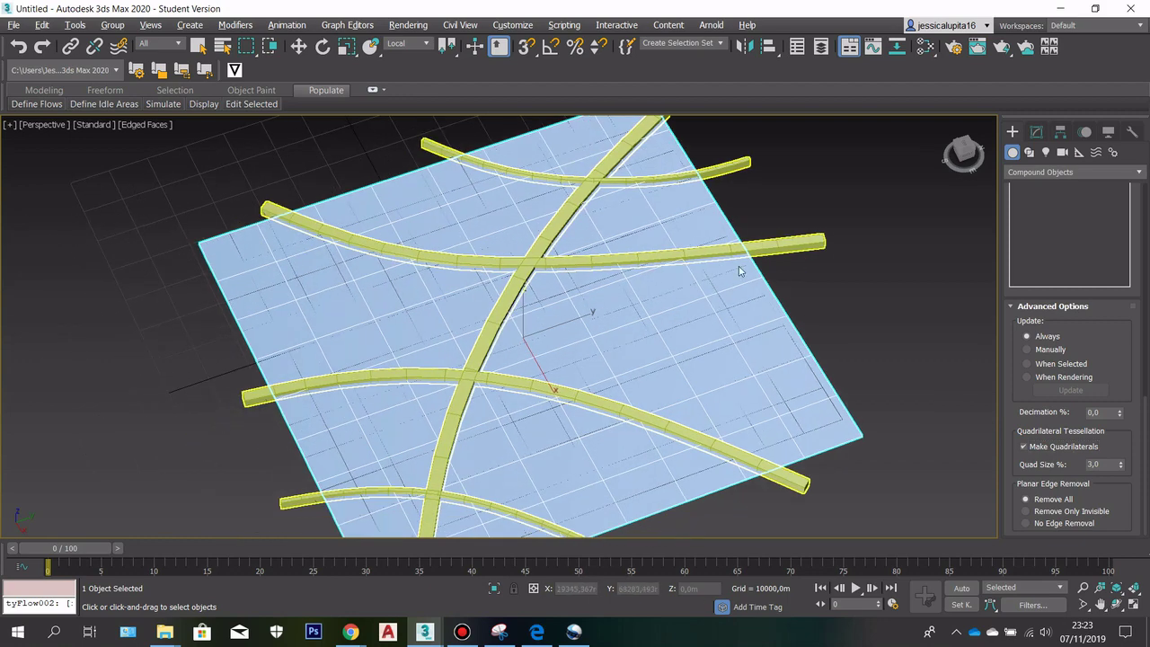
{"action": "scroll", "coordinate": [618, 267], "scroll_direction": "up", "scroll_amount": 3}
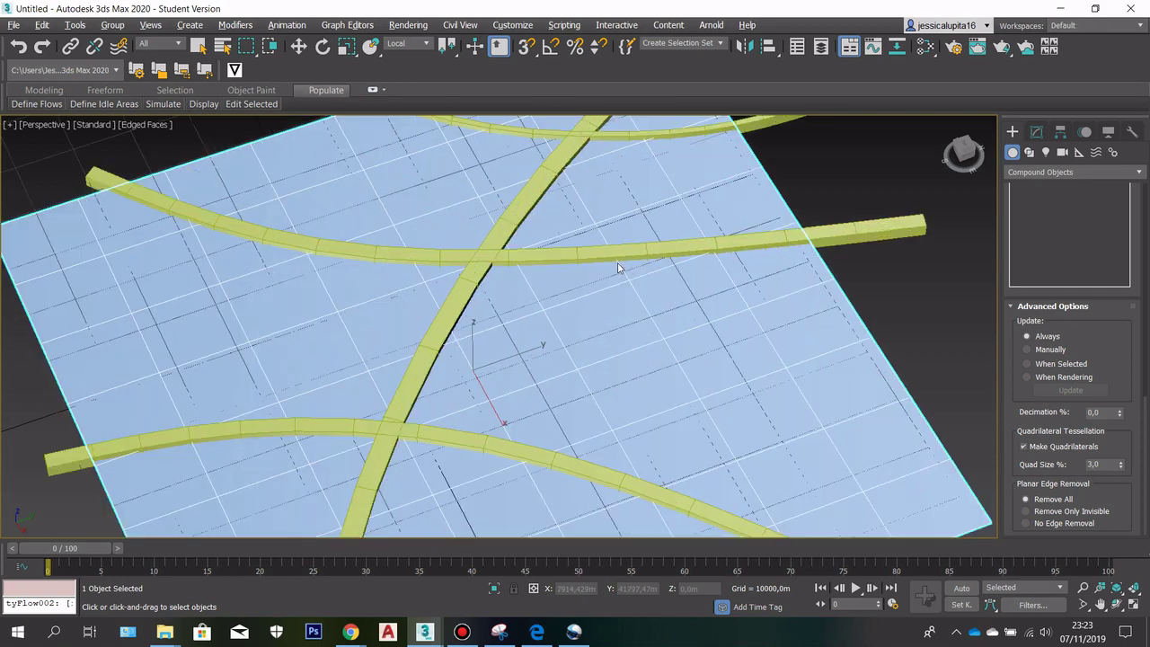
{"action": "scroll", "coordinate": [1060, 368], "scroll_direction": "up", "scroll_amount": 3}
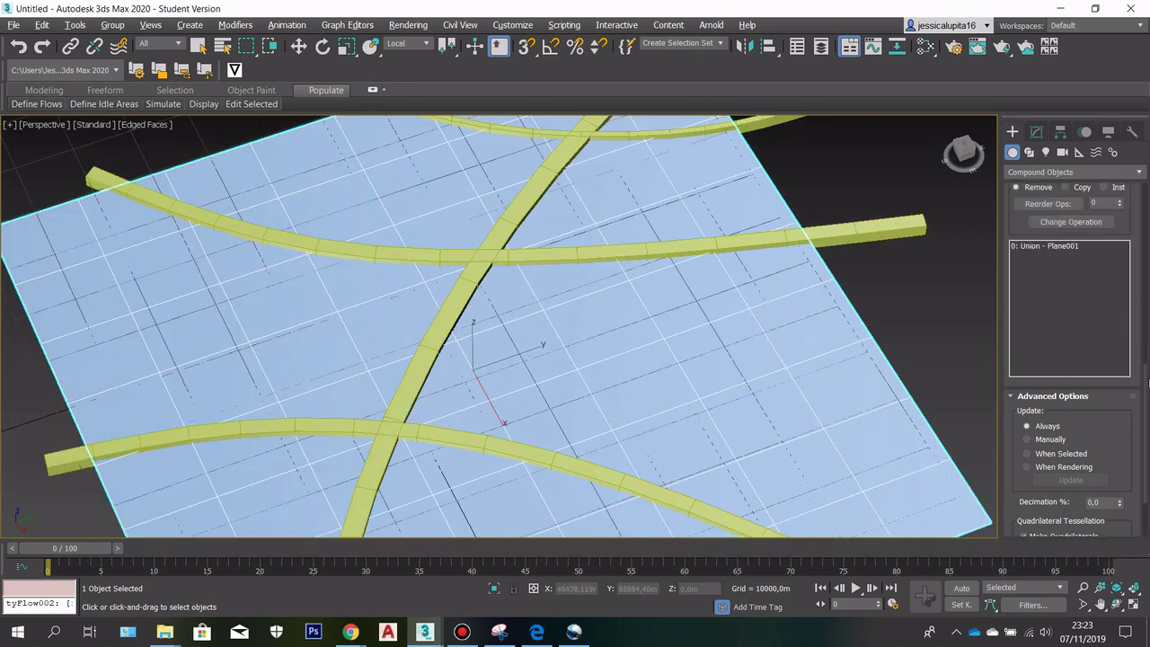
{"action": "scroll", "coordinate": [1114, 263], "scroll_direction": "up", "scroll_amount": 10}
{"action": "left_click", "coordinate": [1071, 271]}
{"action": "scroll", "coordinate": [654, 405], "scroll_direction": "down", "scroll_amount": 3}
{"action": "scroll", "coordinate": [834, 280], "scroll_direction": "up", "scroll_amount": 3}
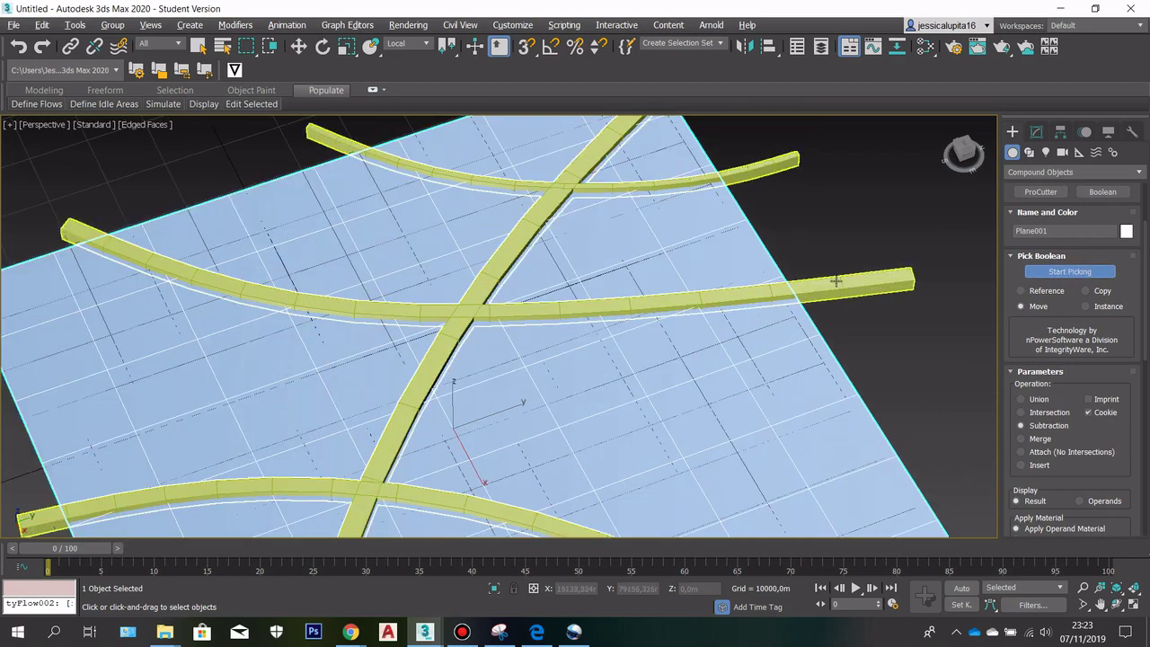
{"action": "left_click", "coordinate": [836, 283]}
Examine the street cuts across the base plane and the quad mesh of the city blocks
{"action": "scroll", "coordinate": [815, 283], "scroll_direction": "down", "scroll_amount": 4}
{"action": "scroll", "coordinate": [604, 396], "scroll_direction": "up", "scroll_amount": 6}
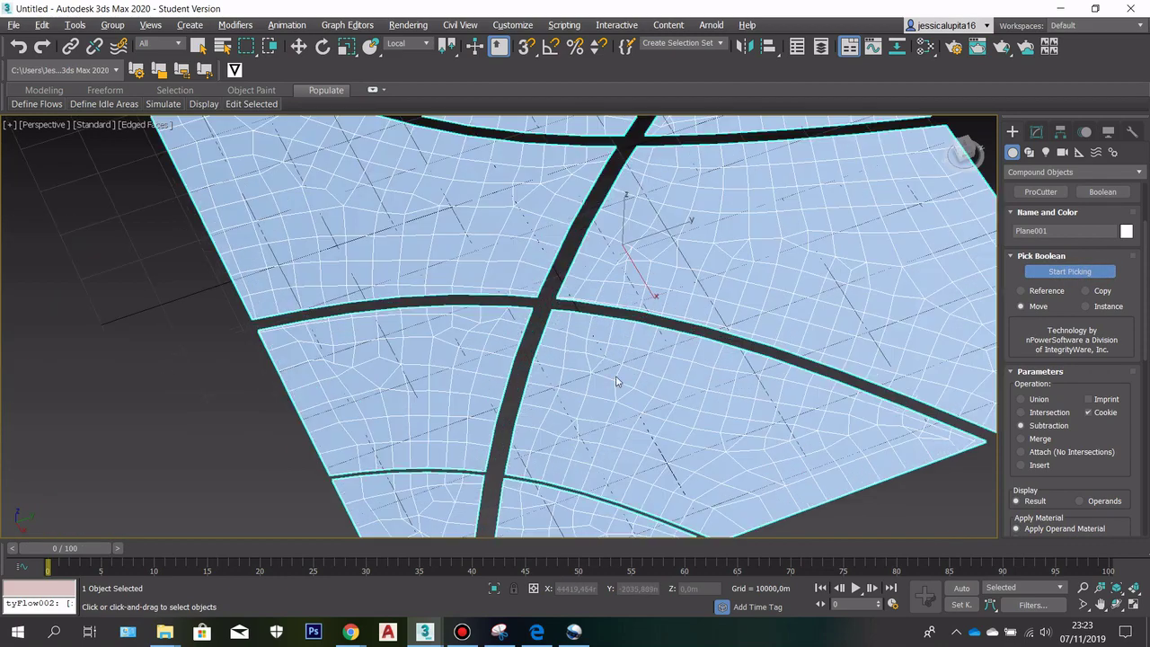
{"action": "middle_click_drag", "start_coordinate": [604, 397], "coordinate": [603, 401]}
{"action": "scroll", "coordinate": [651, 201], "scroll_direction": "up", "scroll_amount": 5}
{"action": "middle_click_drag", "start_coordinate": [651, 202], "coordinate": [620, 333]}
{"action": "scroll", "coordinate": [530, 186], "scroll_direction": "down", "scroll_amount": 5}
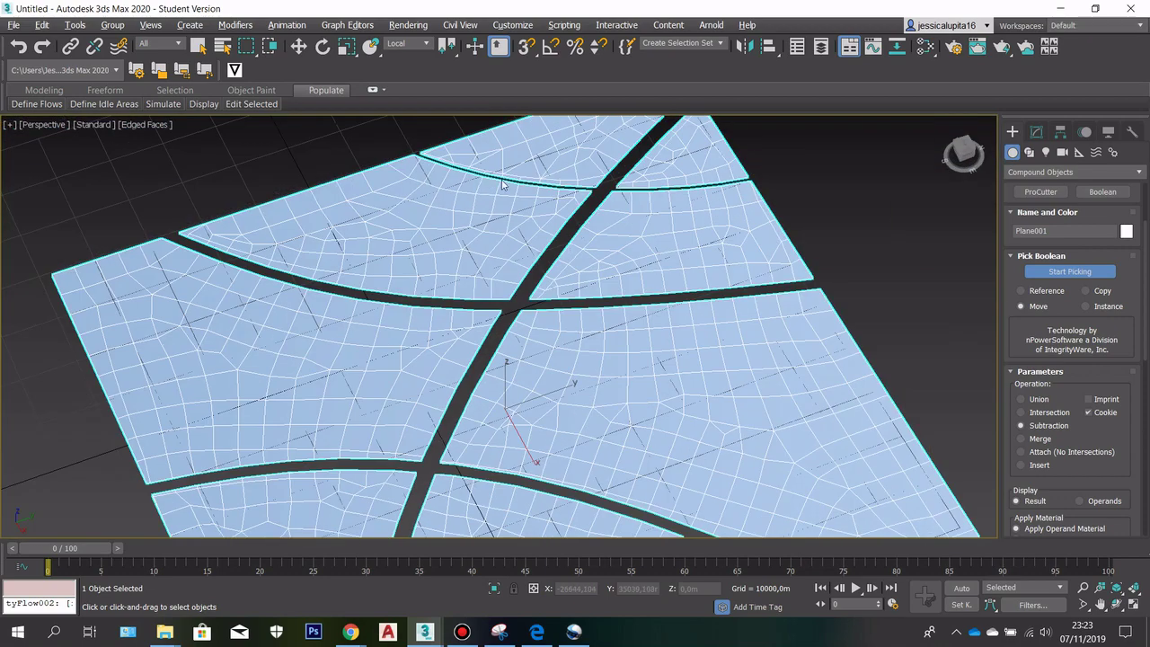
{"action": "scroll", "coordinate": [446, 192], "scroll_direction": "down", "scroll_amount": 4}
{"action": "scroll", "coordinate": [262, 229], "scroll_direction": "up", "scroll_amount": 3}
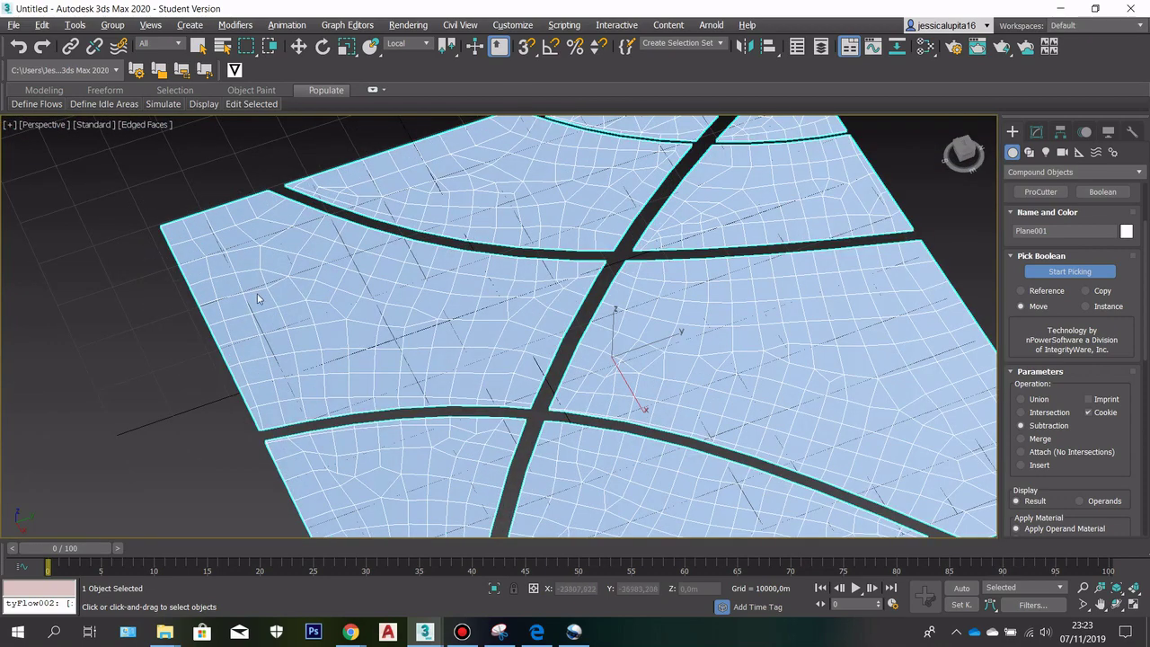
{"action": "scroll", "coordinate": [489, 362], "scroll_direction": "down", "scroll_amount": 3}
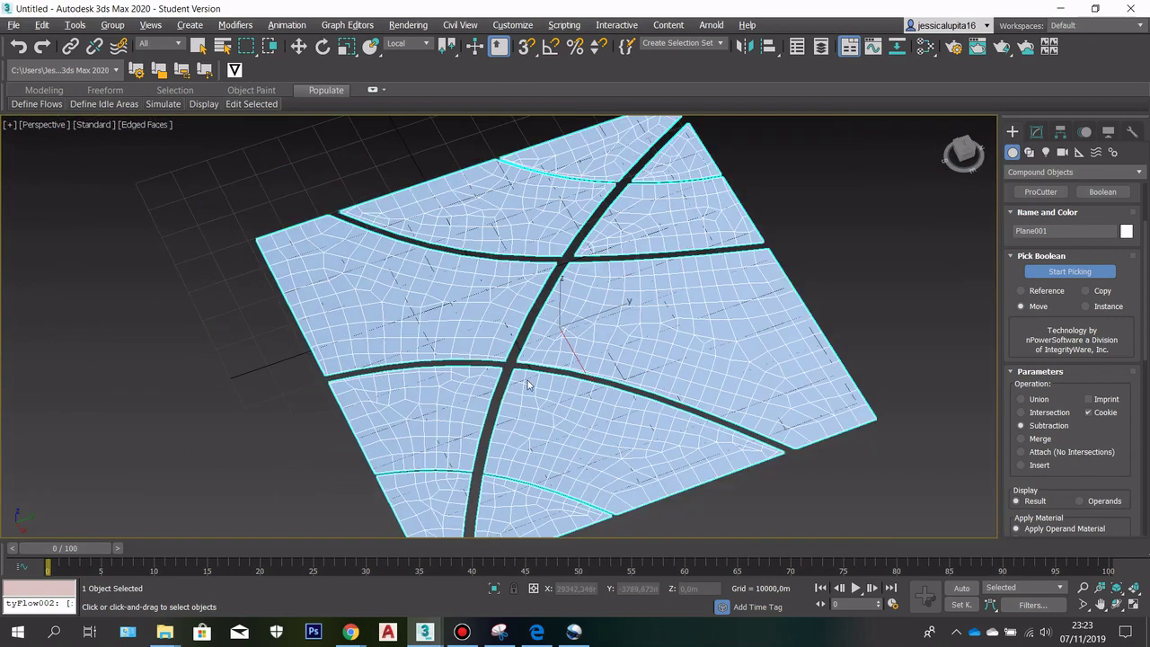
{"action": "scroll", "coordinate": [548, 342], "scroll_direction": "up", "scroll_amount": 5}
{"action": "scroll", "coordinate": [527, 344], "scroll_direction": "down", "scroll_amount": 3}
{"action": "scroll", "coordinate": [591, 174], "scroll_direction": "up", "scroll_amount": 3}
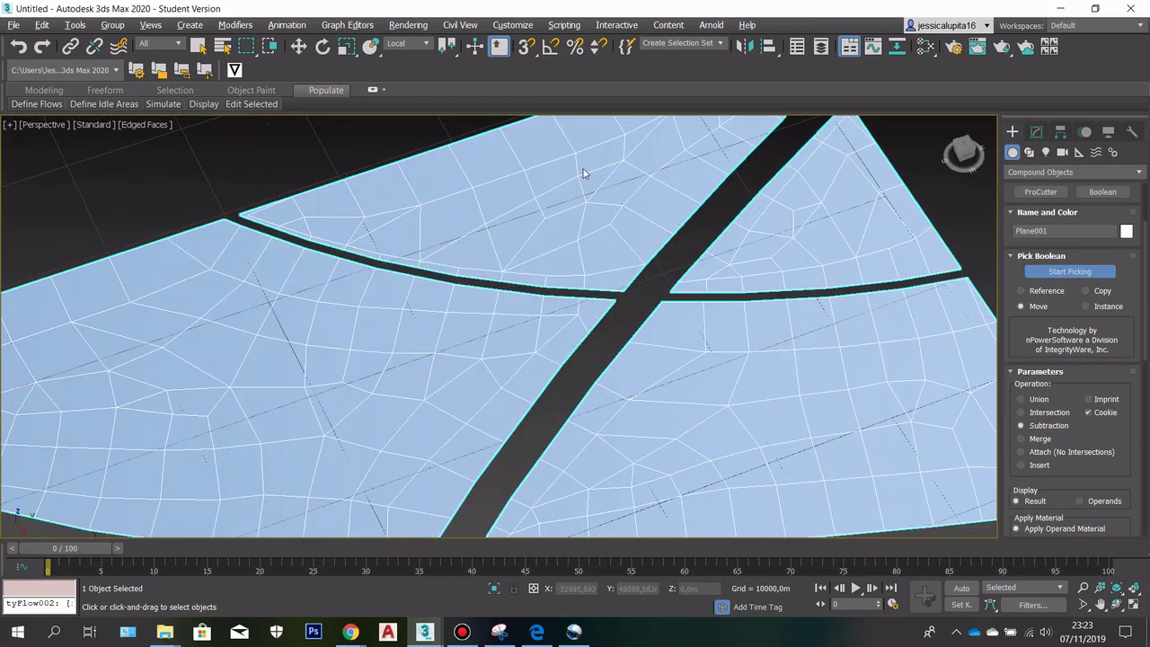
{"action": "scroll", "coordinate": [598, 210], "scroll_direction": "down", "scroll_amount": 4}
{"action": "scroll", "coordinate": [693, 346], "scroll_direction": "up", "scroll_amount": 2}
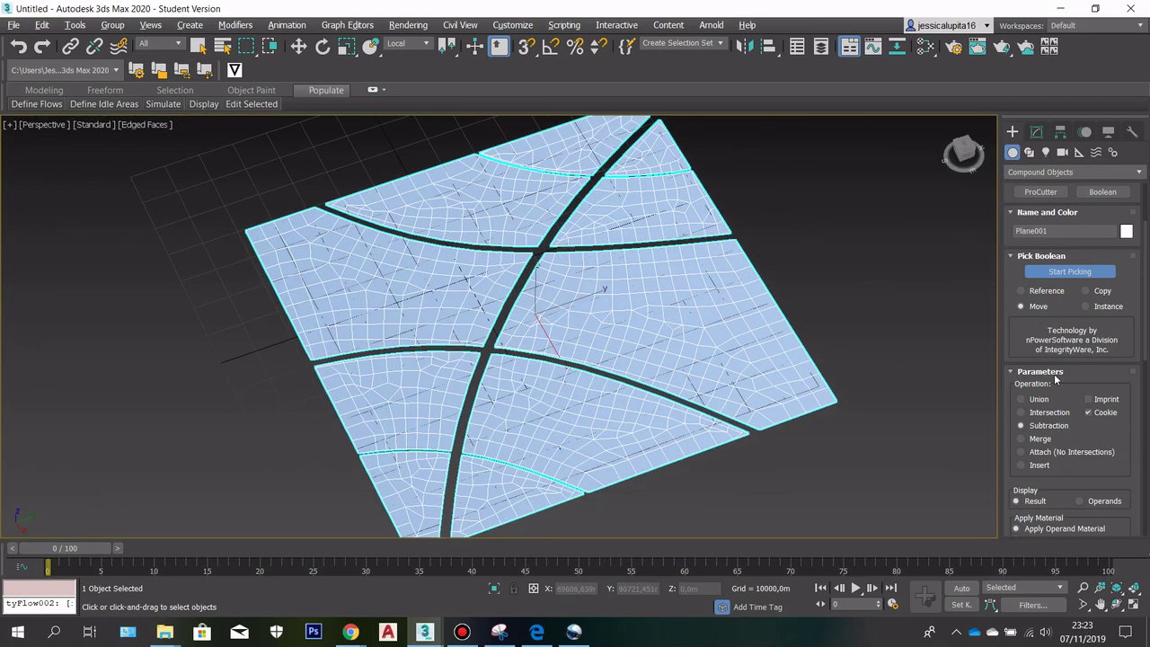
Set the ProBoolean quad size to 5% for a coarser mesh on the plane, and exit the tool
{"action": "scroll", "coordinate": [643, 345], "scroll_direction": "up", "scroll_amount": 4}
{"action": "scroll", "coordinate": [1059, 450], "scroll_direction": "down", "scroll_amount": 4}
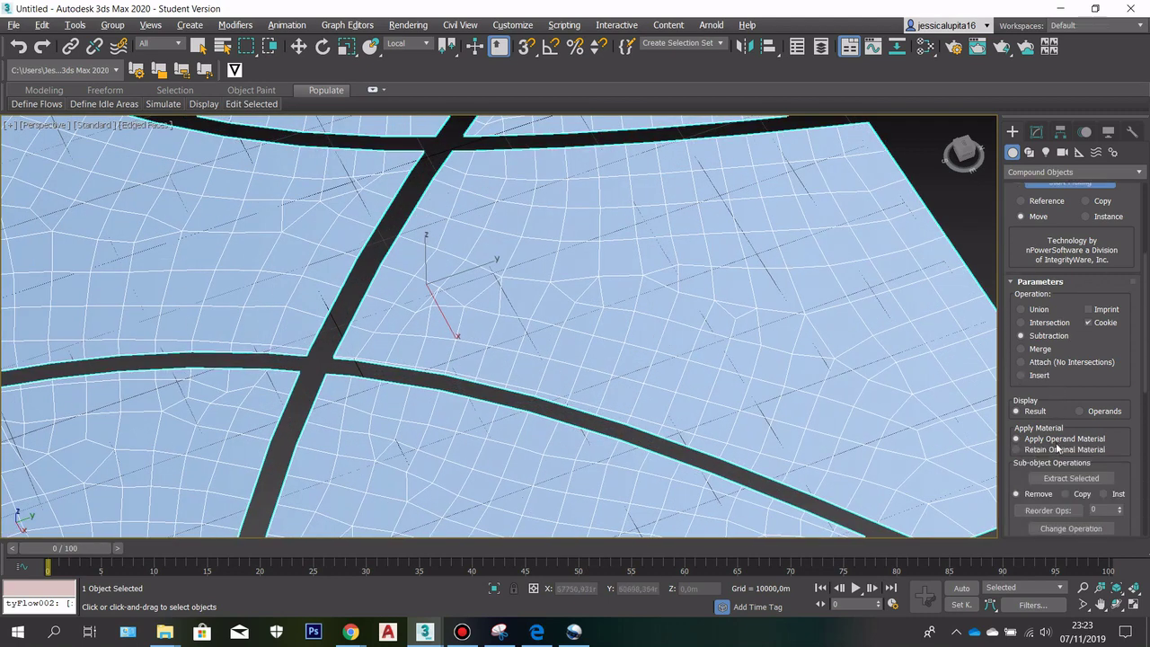
{"action": "scroll", "coordinate": [1069, 442], "scroll_direction": "up", "scroll_amount": 5}
{"action": "scroll", "coordinate": [1079, 387], "scroll_direction": "up", "scroll_amount": 1}
{"action": "scroll", "coordinate": [1085, 360], "scroll_direction": "down", "scroll_amount": 6}
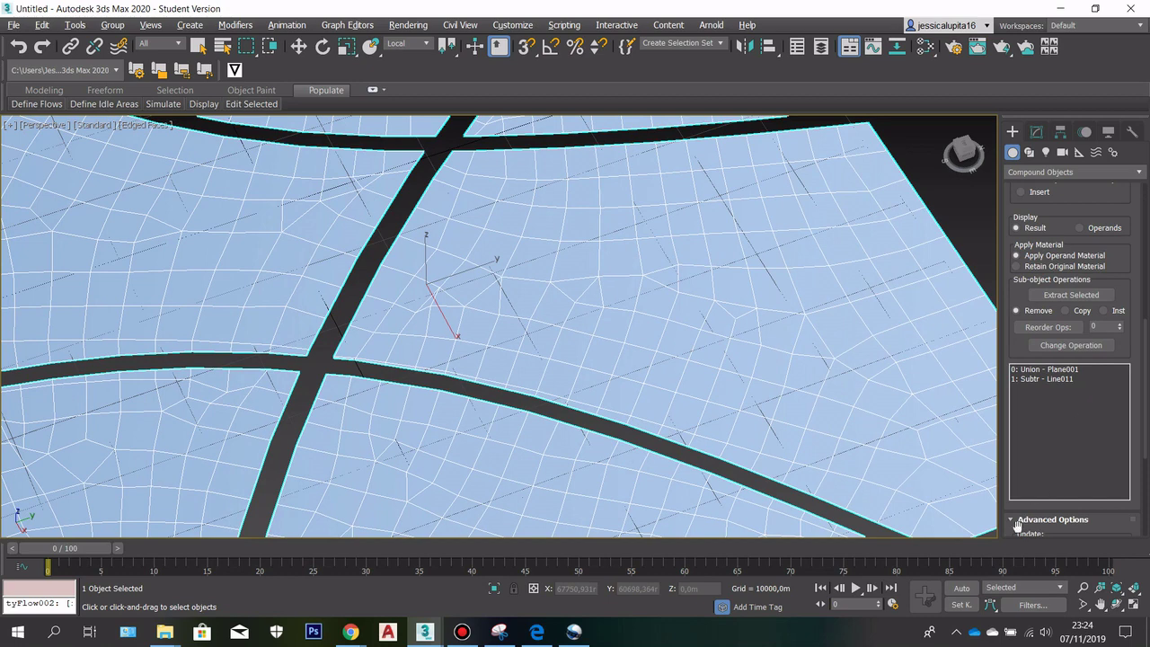
{"action": "left_click_drag", "start_coordinate": [1146, 374], "coordinate": [1142, 453]}
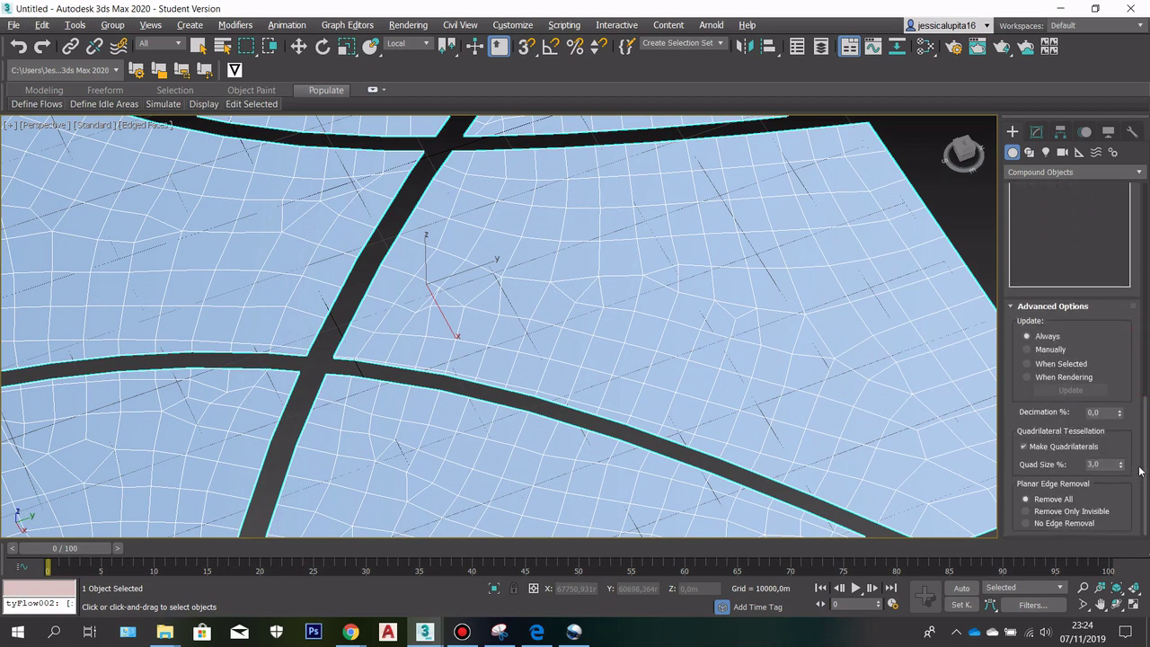
{"action": "left_click", "coordinate": [1099, 462]}
{"action": "type", "text": "5"}
{"action": "key", "text": "Return"}
{"action": "scroll", "coordinate": [770, 406], "scroll_direction": "down", "scroll_amount": 3}
{"action": "scroll", "coordinate": [681, 325], "scroll_direction": "up", "scroll_amount": 5}
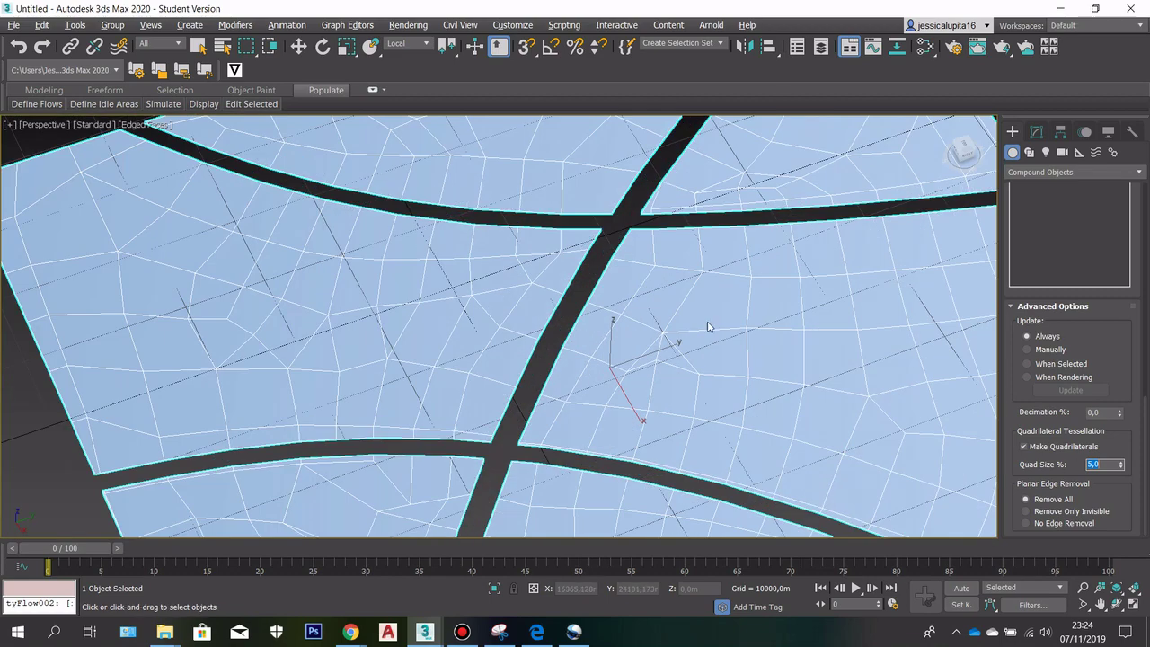
{"action": "scroll", "coordinate": [675, 320], "scroll_direction": "down", "scroll_amount": 4}
{"action": "scroll", "coordinate": [742, 374], "scroll_direction": "up", "scroll_amount": 2}
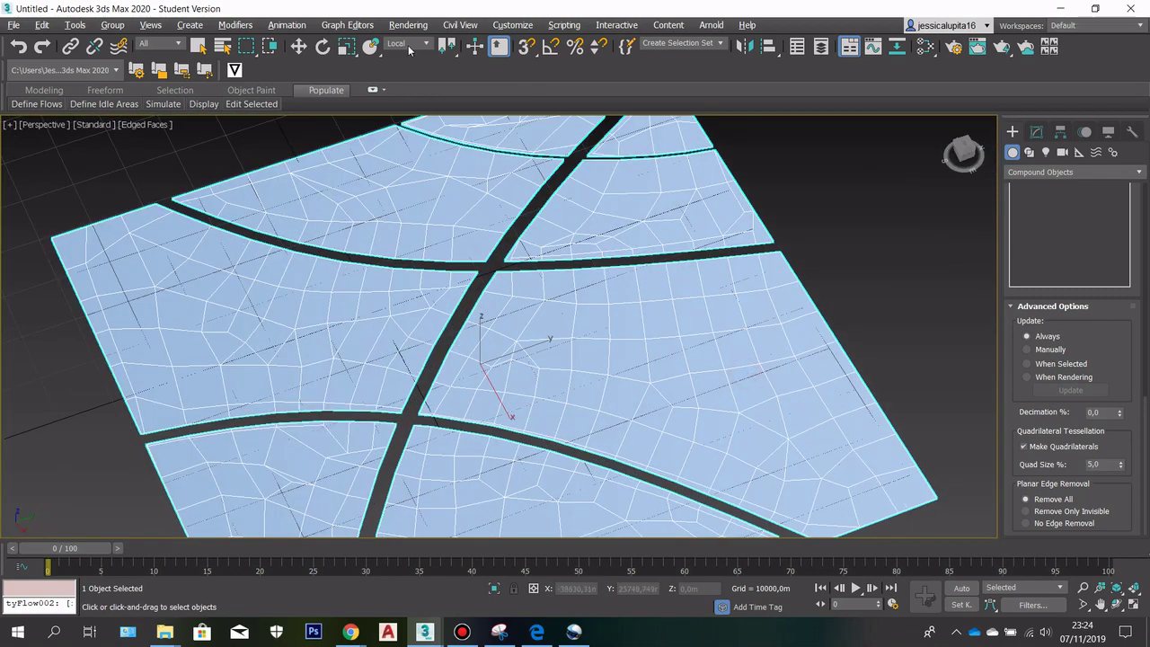
{"action": "left_click", "coordinate": [199, 46]}
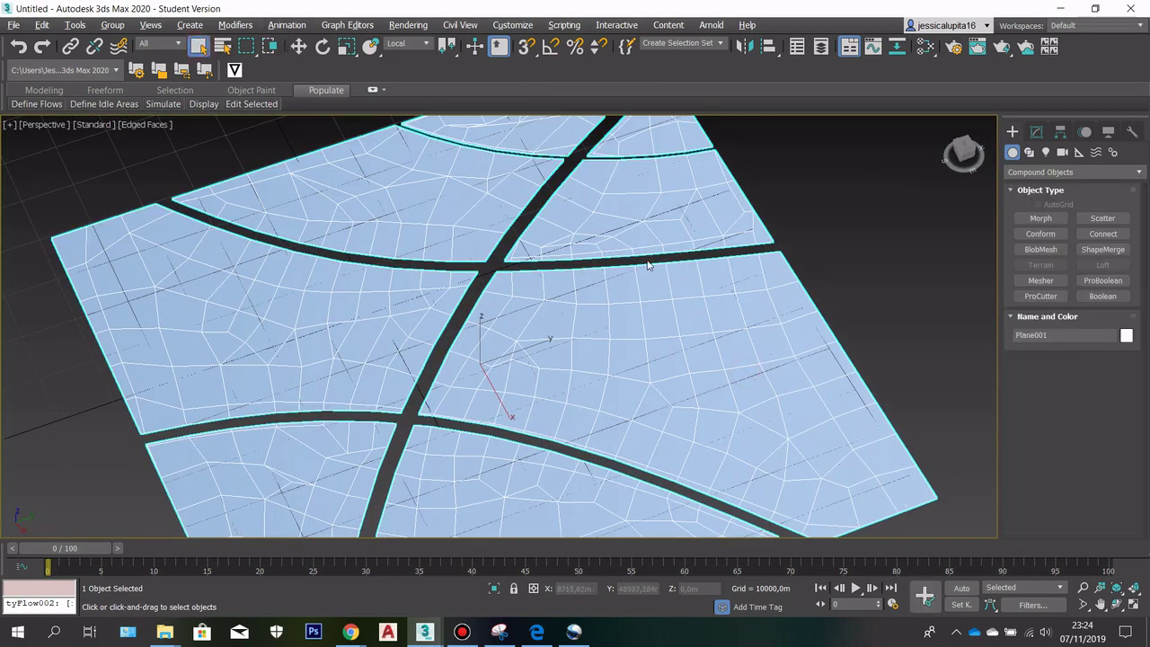
{"action": "scroll", "coordinate": [655, 267], "scroll_direction": "down", "scroll_amount": 2}
{"action": "scroll", "coordinate": [650, 274], "scroll_direction": "up", "scroll_amount": 3}
{"action": "scroll", "coordinate": [647, 306], "scroll_direction": "down", "scroll_amount": 3}
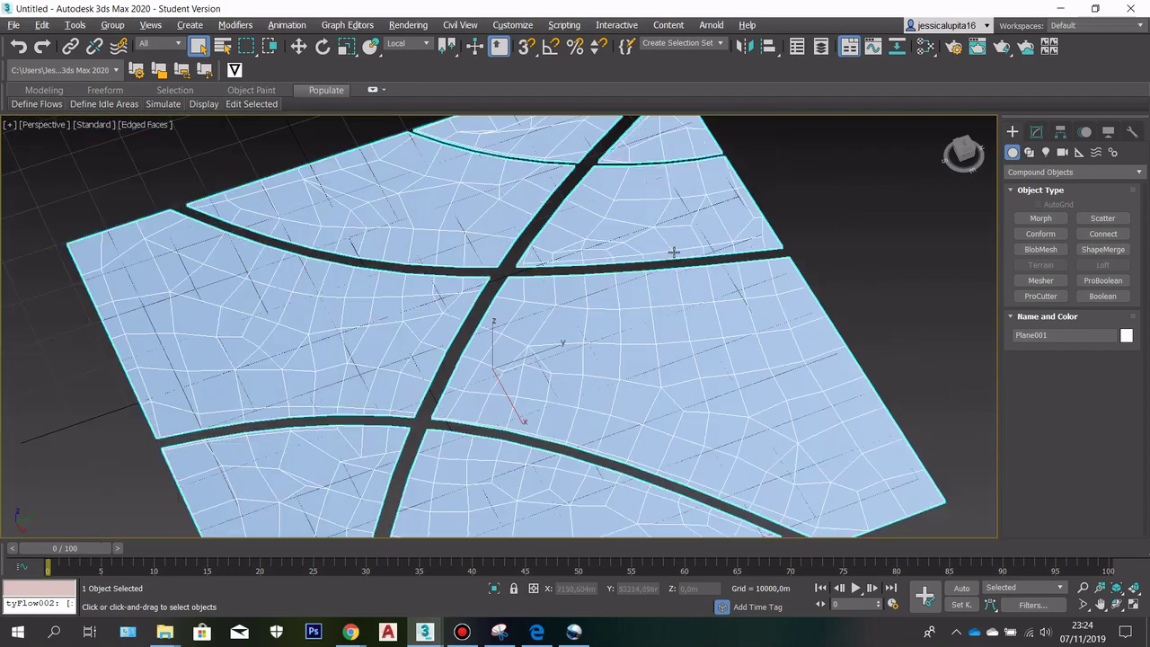
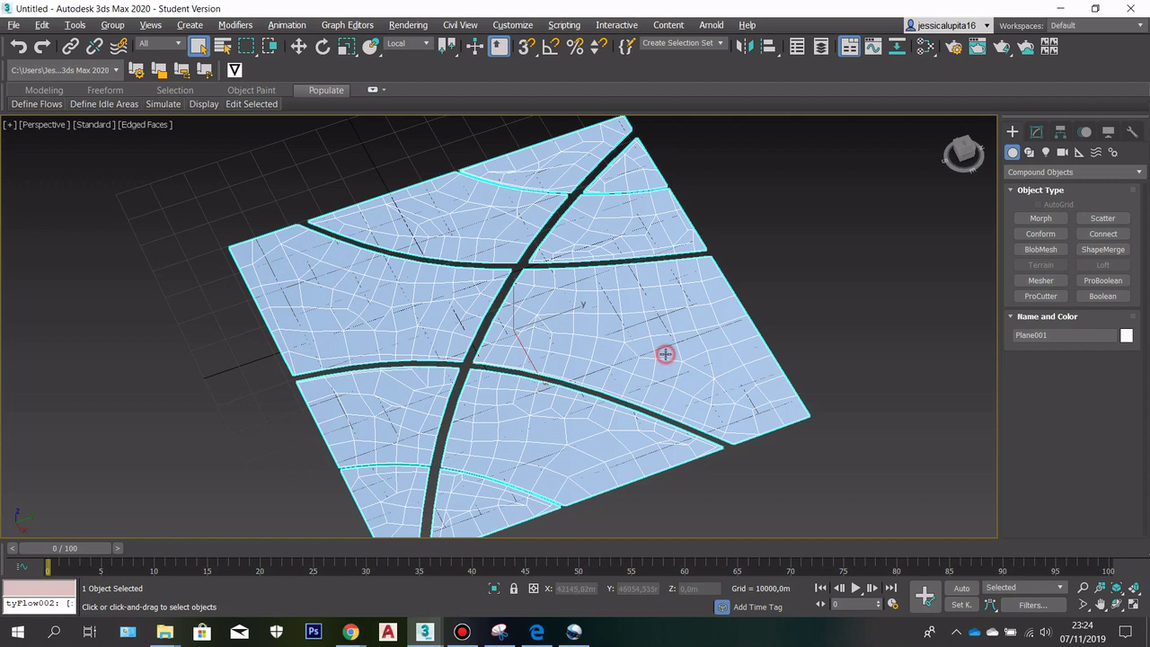
Convert the cut base plane to an Editable Poly and switch to polygon sub-object editing
{"action": "right_click", "coordinate": [597, 320]}
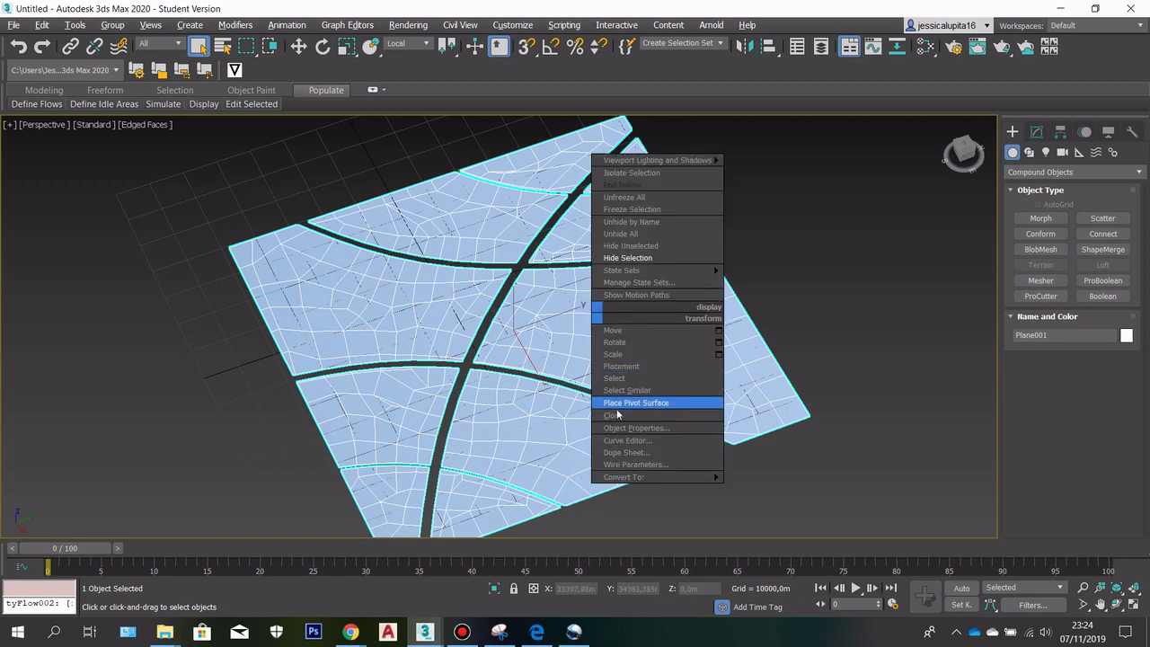
{"action": "mouse_move", "coordinate": [633, 478]}
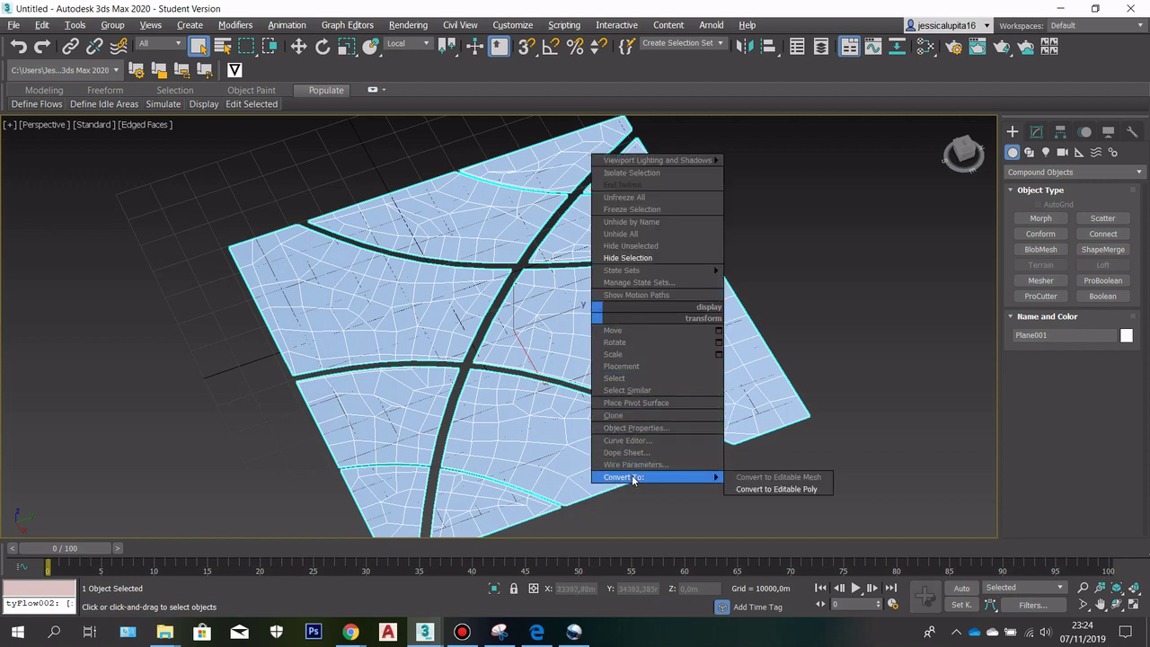
{"action": "left_click", "coordinate": [766, 490]}
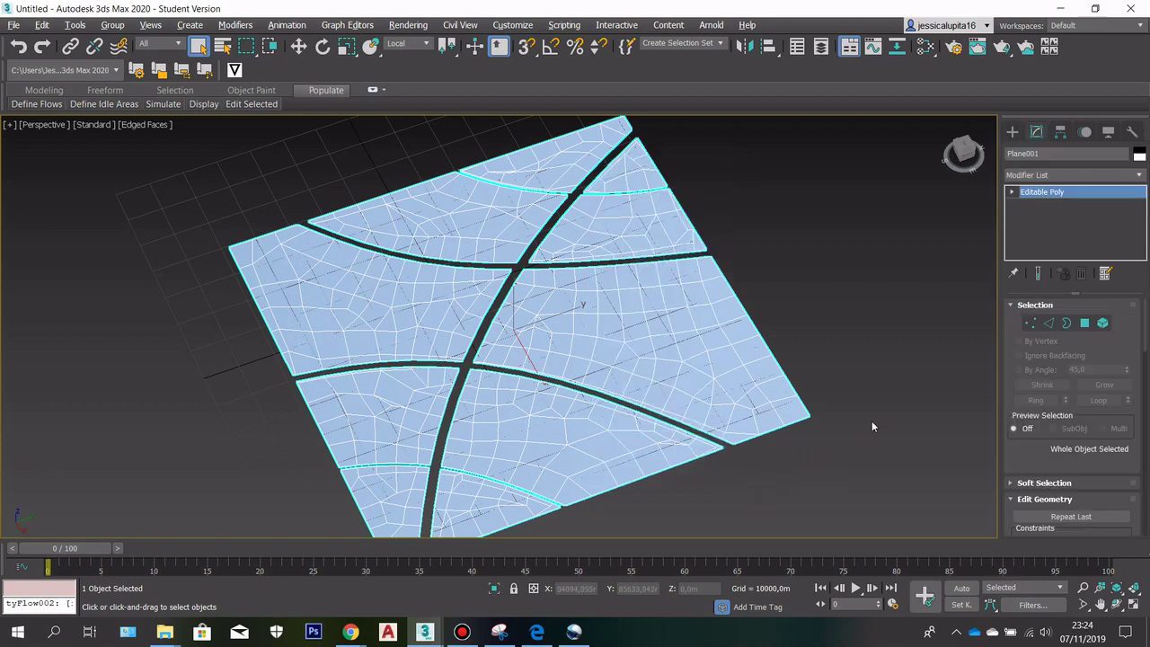
{"action": "scroll", "coordinate": [590, 341], "scroll_direction": "up", "scroll_amount": 3}
{"action": "scroll", "coordinate": [1097, 314], "scroll_direction": "down", "scroll_amount": 1}
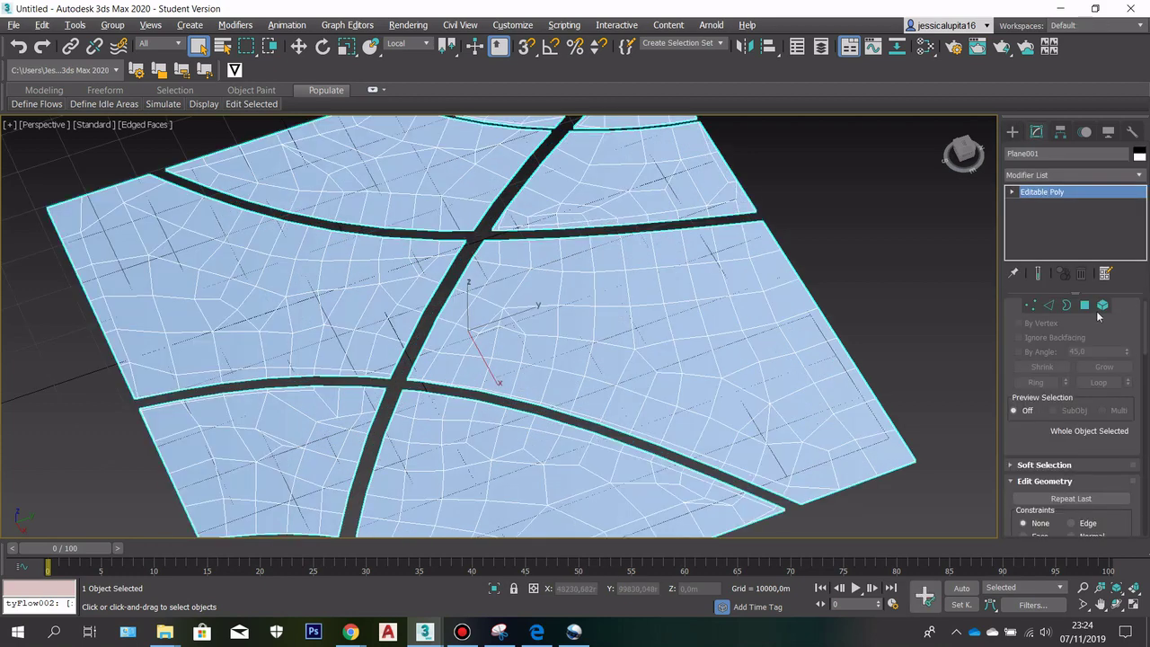
{"action": "scroll", "coordinate": [1093, 319], "scroll_direction": "up", "scroll_amount": 1}
{"action": "left_click", "coordinate": [1086, 323]}
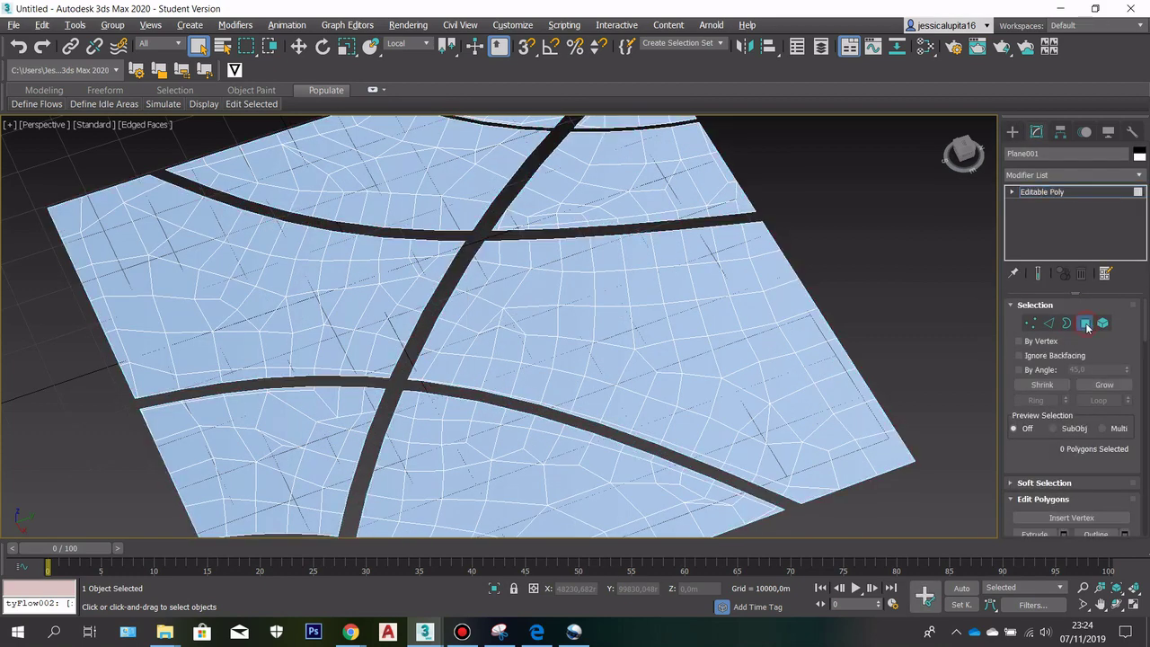
Activate the polygon Inset tool and select all polygons of the city blocks
{"action": "scroll", "coordinate": [1051, 378], "scroll_direction": "down", "scroll_amount": 6}
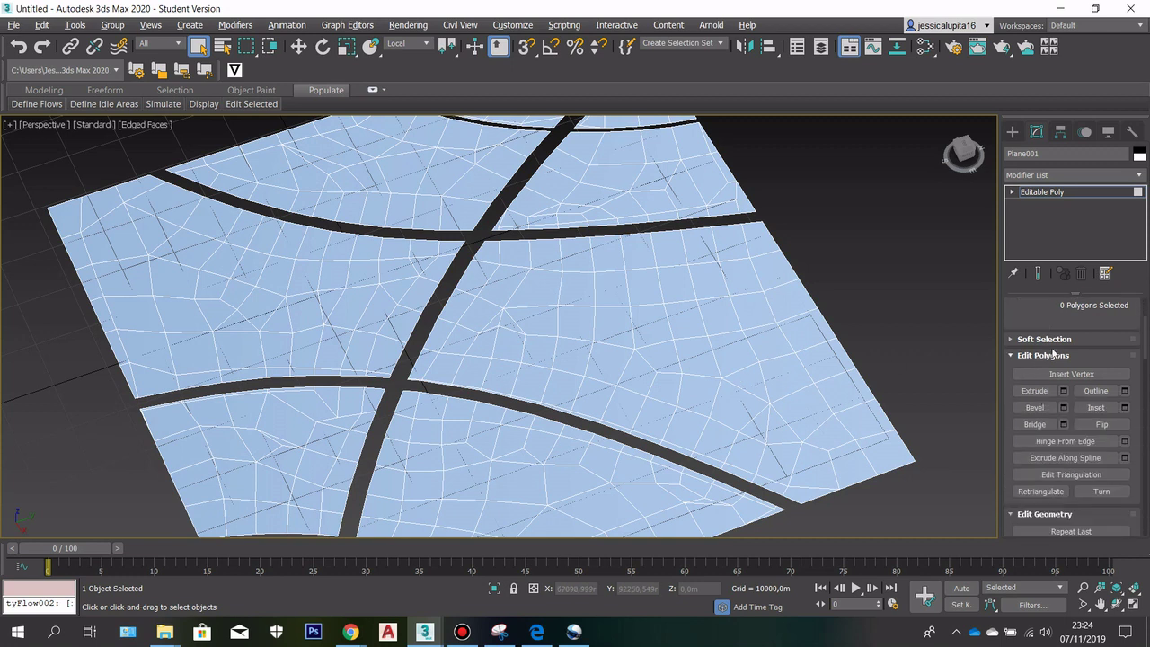
{"action": "scroll", "coordinate": [1056, 354], "scroll_direction": "down", "scroll_amount": 1}
{"action": "left_click_drag", "start_coordinate": [1147, 344], "coordinate": [1148, 349]}
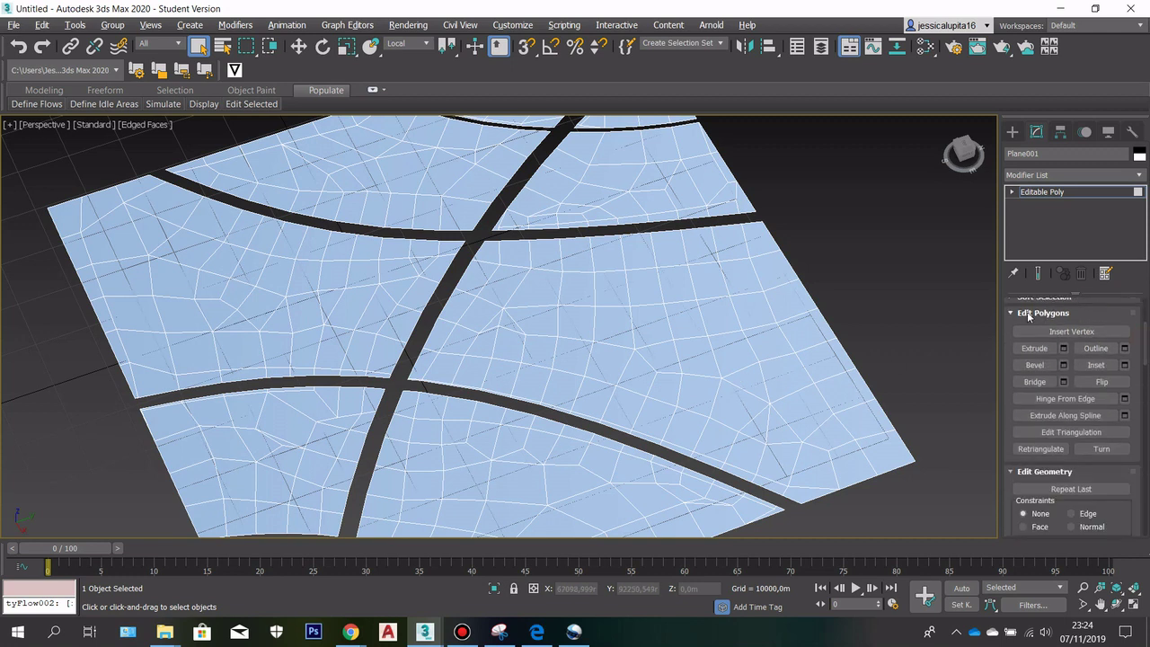
{"action": "left_click", "coordinate": [1111, 365]}
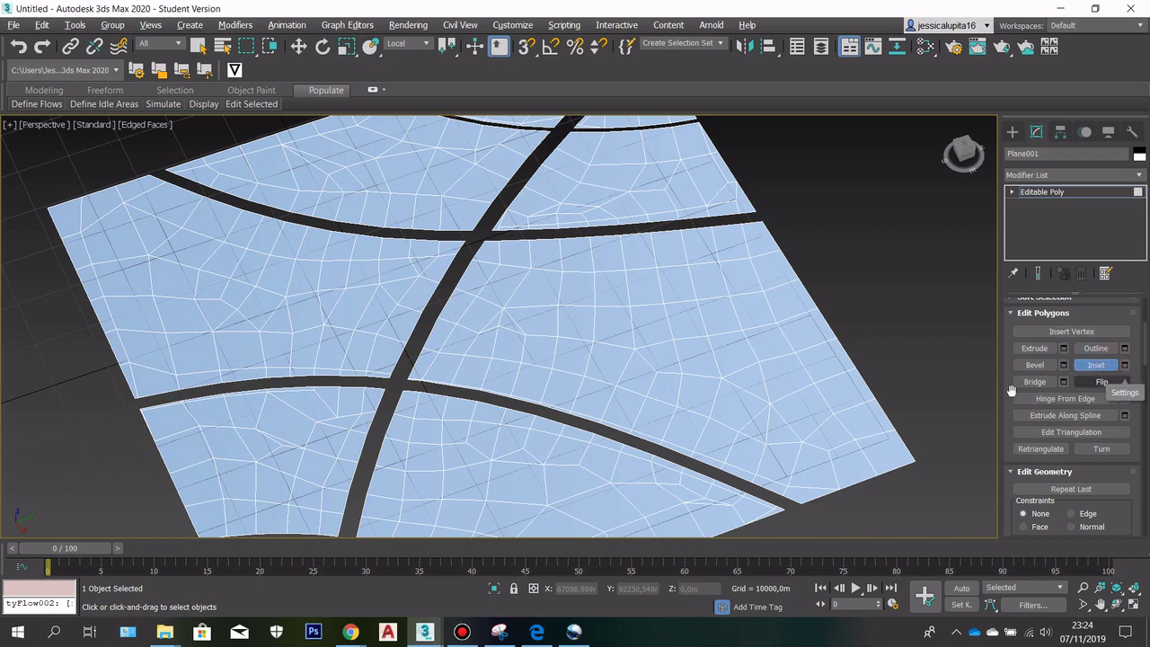
{"action": "scroll", "coordinate": [429, 243], "scroll_direction": "down", "scroll_amount": 4}
{"action": "left_click_drag", "start_coordinate": [826, 518], "coordinate": [827, 519]}
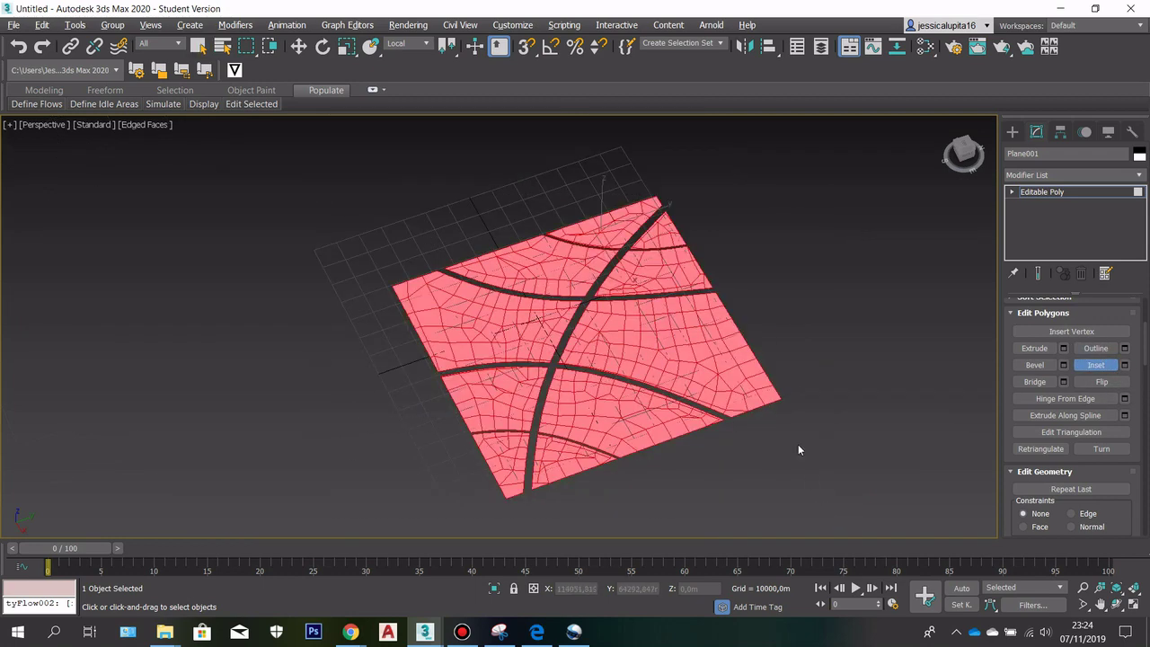
{"action": "scroll", "coordinate": [647, 240], "scroll_direction": "up", "scroll_amount": 2}
{"action": "scroll", "coordinate": [648, 235], "scroll_direction": "down", "scroll_amount": 2}
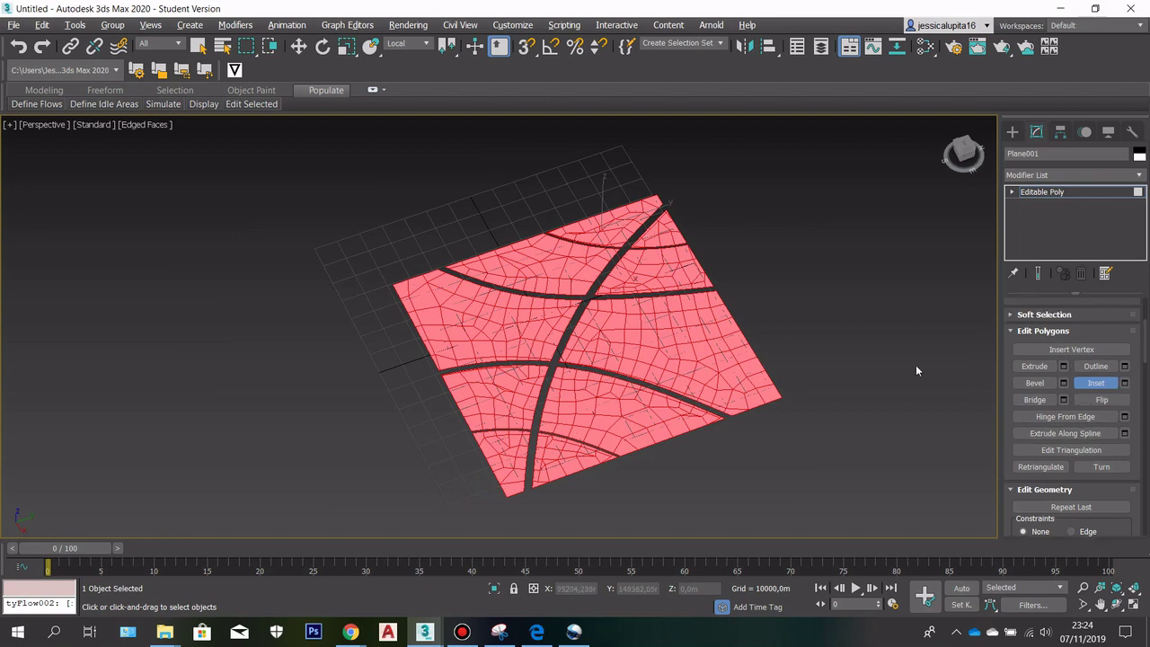
{"action": "scroll", "coordinate": [1131, 414], "scroll_direction": "up", "scroll_amount": 1}
{"action": "scroll", "coordinate": [726, 332], "scroll_direction": "up", "scroll_amount": 2}
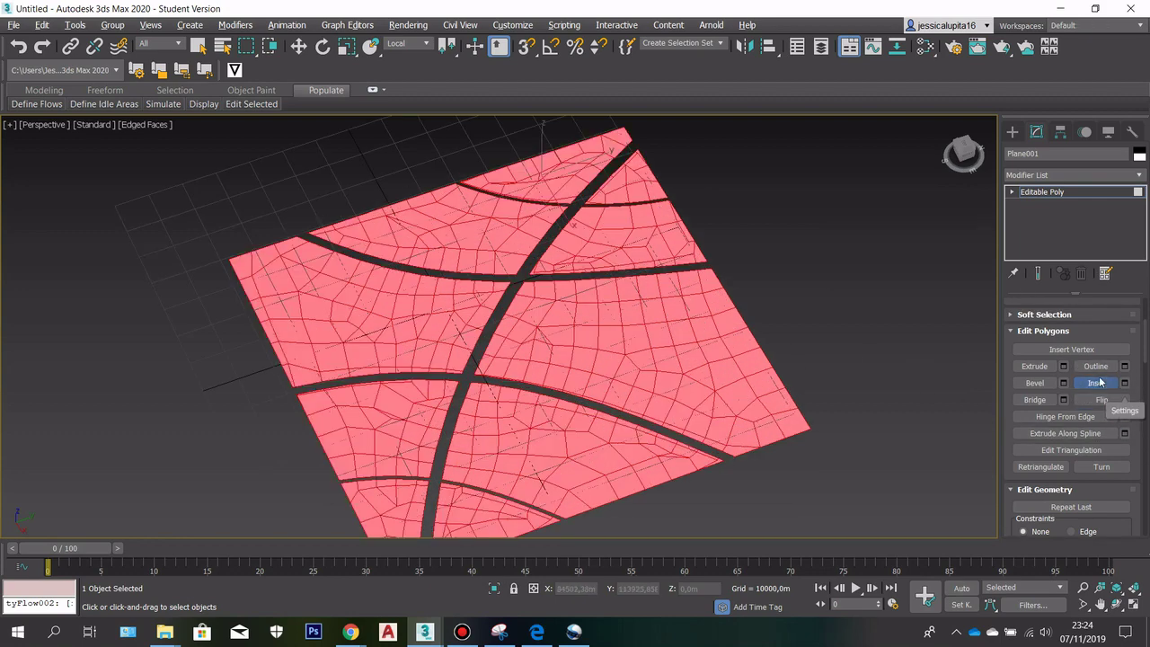
Inset the selected polygons with the By Polygon option, giving each block face its own border
{"action": "left_click", "coordinate": [1126, 387]}
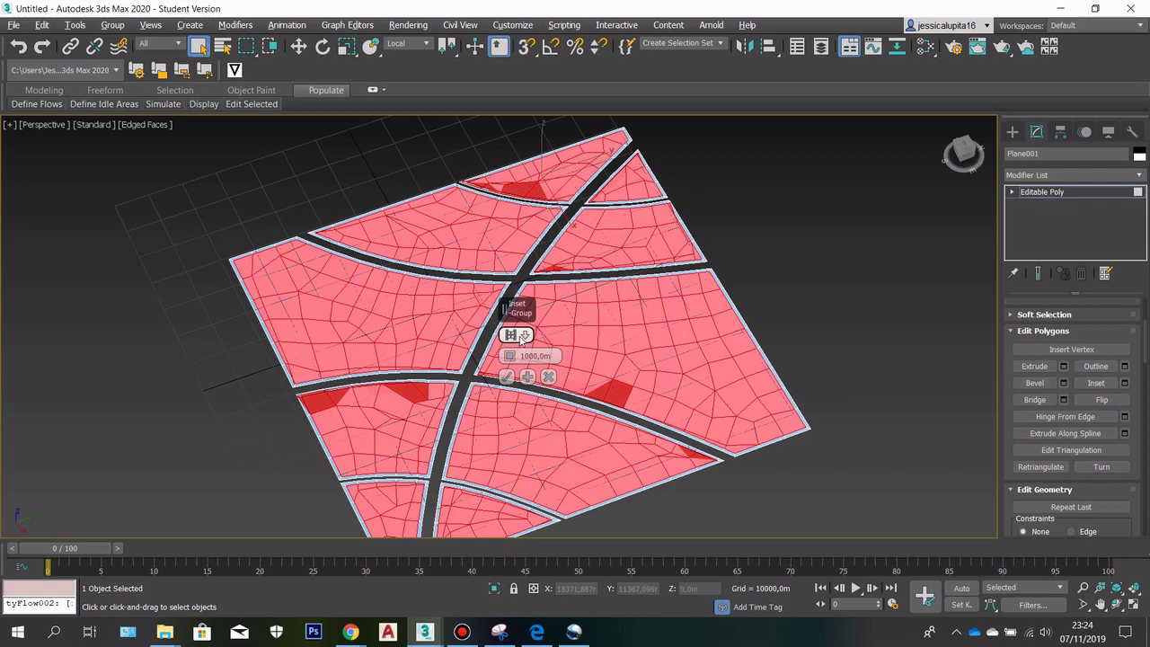
{"action": "left_click", "coordinate": [522, 336]}
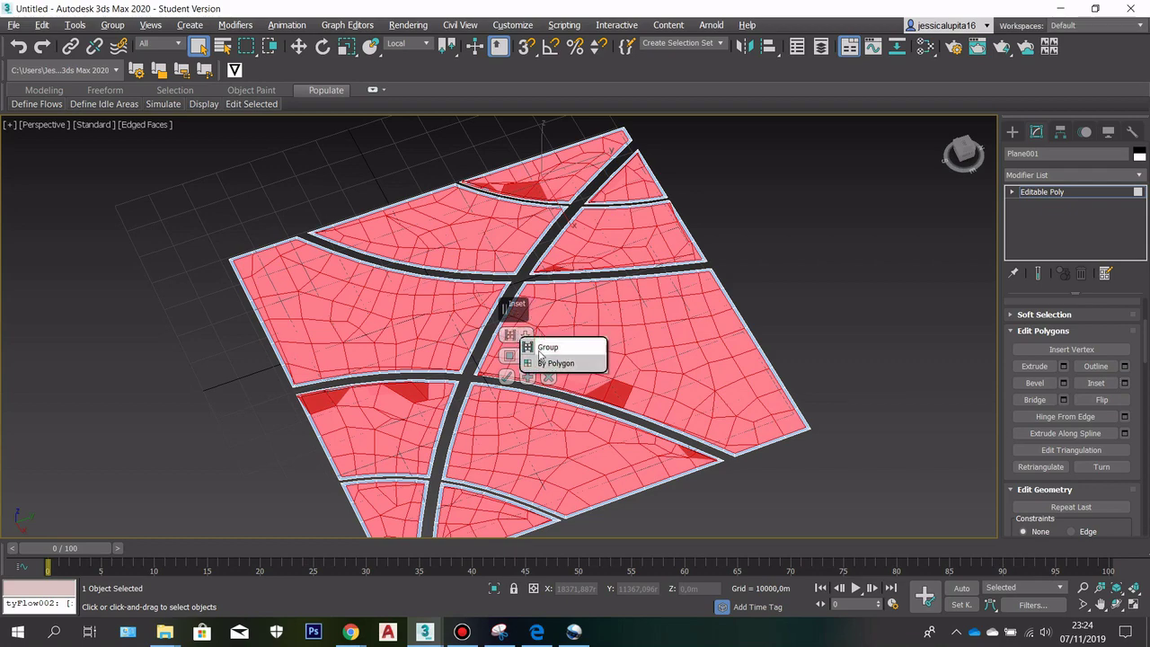
{"action": "left_click", "coordinate": [544, 363]}
{"action": "scroll", "coordinate": [377, 319], "scroll_direction": "up", "scroll_amount": 3}
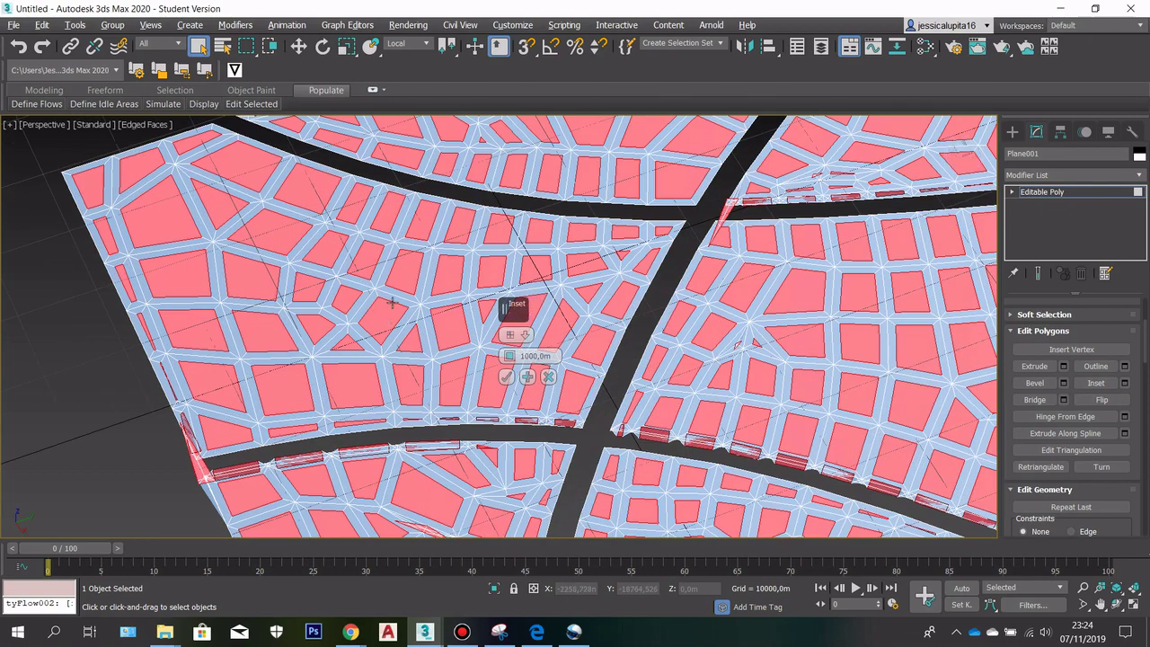
{"action": "scroll", "coordinate": [342, 200], "scroll_direction": "down", "scroll_amount": 3}
{"action": "scroll", "coordinate": [359, 199], "scroll_direction": "up", "scroll_amount": 3}
{"action": "middle_click_drag", "start_coordinate": [362, 203], "coordinate": [359, 329]}
{"action": "scroll", "coordinate": [364, 315], "scroll_direction": "down", "scroll_amount": 3}
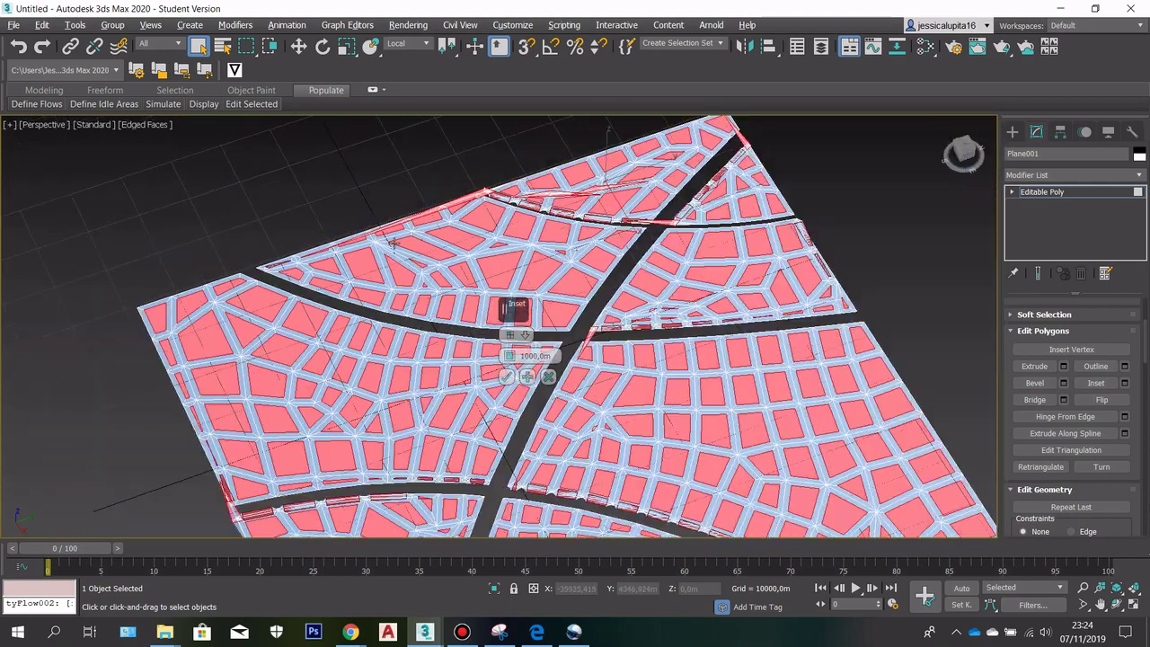
Reduce the inset amount to 773,781m for narrower gaps between the block polygons
{"action": "scroll", "coordinate": [641, 256], "scroll_direction": "up", "scroll_amount": 2}
{"action": "scroll", "coordinate": [499, 266], "scroll_direction": "up", "scroll_amount": 2}
{"action": "scroll", "coordinate": [463, 292], "scroll_direction": "up", "scroll_amount": 2}
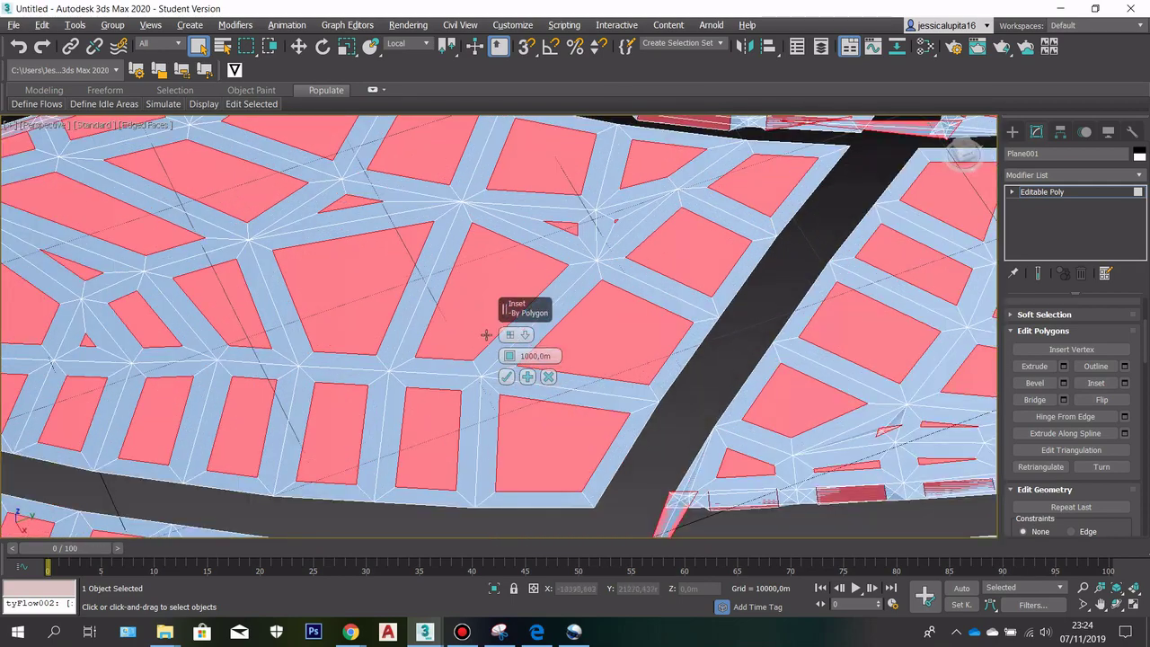
{"action": "left_click_drag", "start_coordinate": [509, 358], "coordinate": [510, 357]}
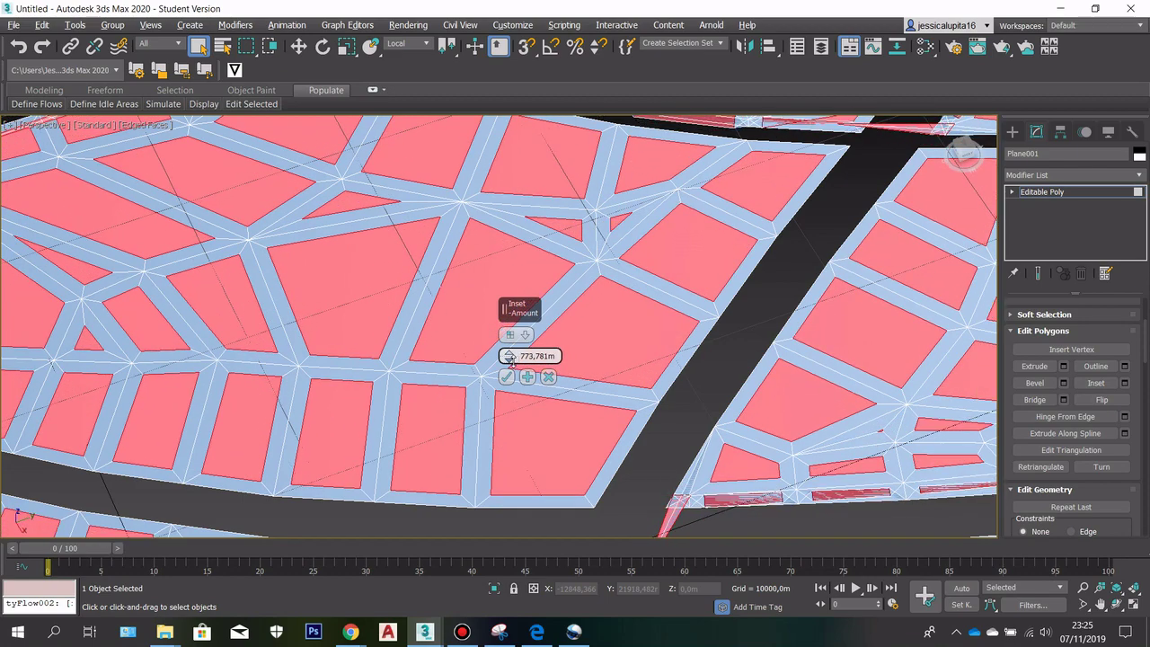
{"action": "scroll", "coordinate": [514, 377], "scroll_direction": "down", "scroll_amount": 8}
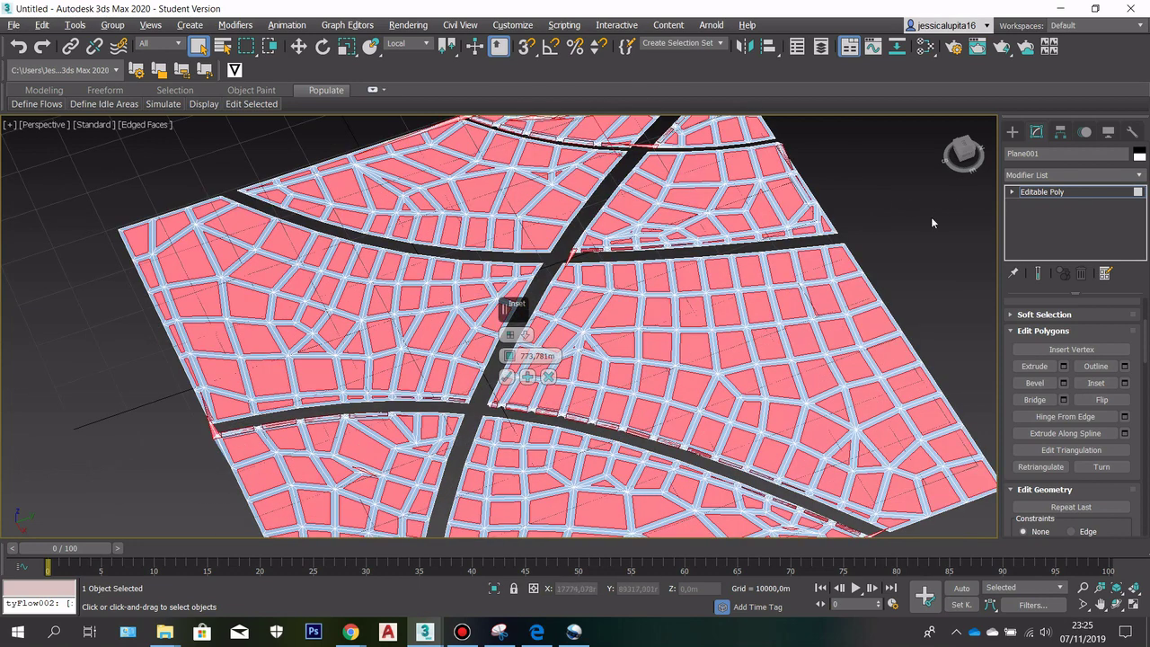
Apply the Greeble modifier to the inset polygons of the plane to generate the city's buildings
{"action": "left_click", "coordinate": [1034, 174]}
{"action": "scroll", "coordinate": [1041, 292], "scroll_direction": "down", "scroll_amount": 10}
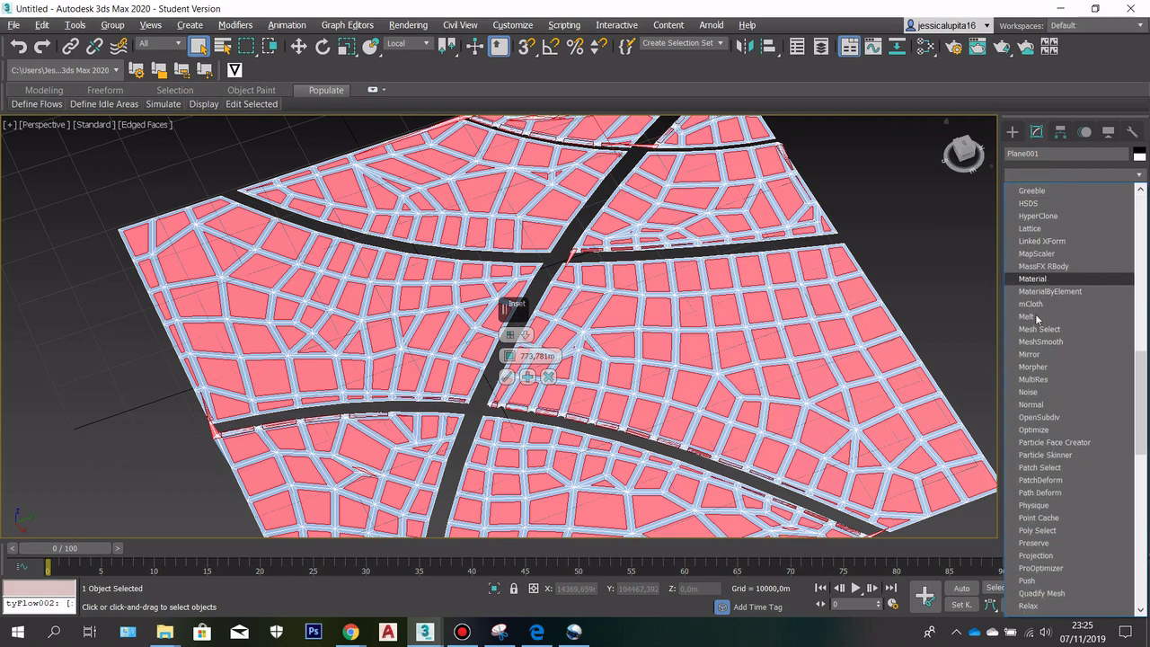
{"action": "scroll", "coordinate": [1042, 279], "scroll_direction": "down", "scroll_amount": 2}
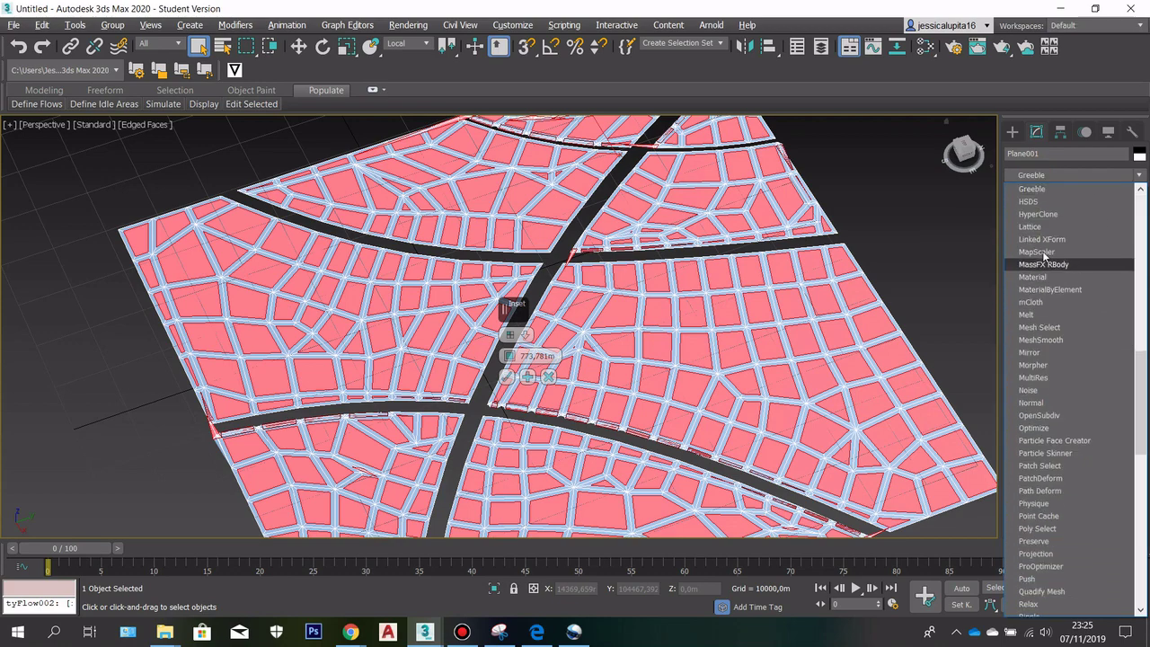
{"action": "left_click", "coordinate": [1048, 191]}
{"action": "scroll", "coordinate": [657, 279], "scroll_direction": "down", "scroll_amount": 3}
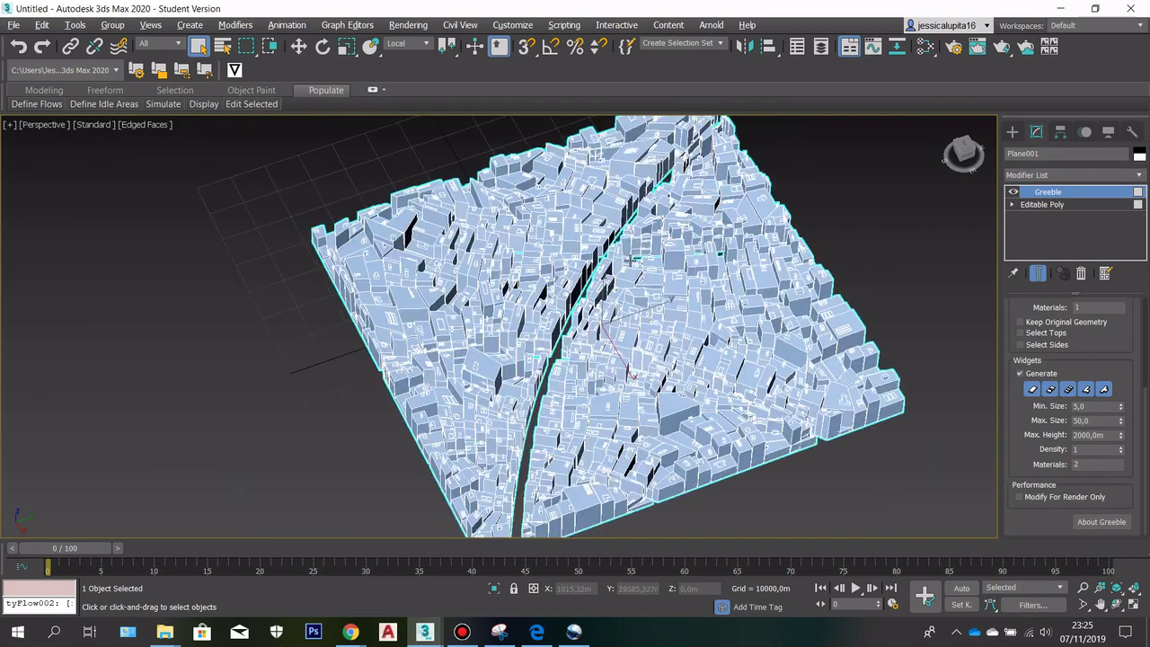
{"action": "scroll", "coordinate": [624, 277], "scroll_direction": "up", "scroll_amount": 3}
{"action": "mouse_move", "coordinate": [970, 157]}
{"action": "left_mouse_down"}
{"action": "mouse_move", "coordinate": [979, 198]}
{"action": "mouse_move", "coordinate": [962, 169]}
{"action": "mouse_move", "coordinate": [981, 116]}
{"action": "mouse_move", "coordinate": [969, 165]}
{"action": "mouse_move", "coordinate": [962, 144]}
{"action": "mouse_move", "coordinate": [906, 187]}
{"action": "mouse_move", "coordinate": [963, 153]}
{"action": "left_mouse_up"}
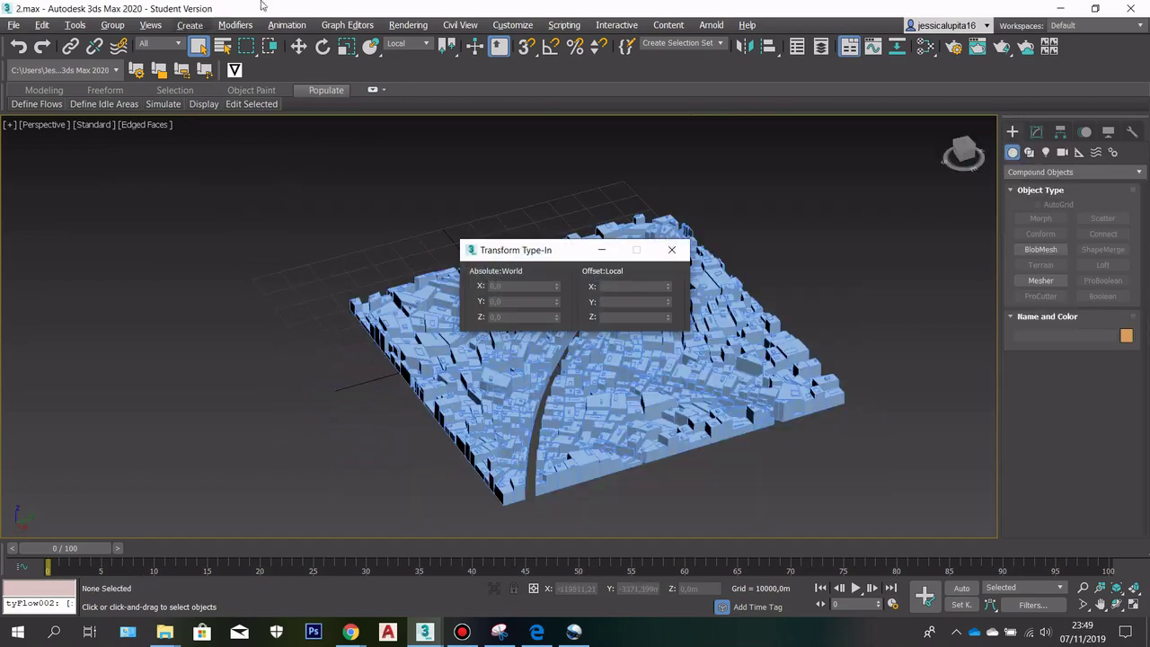
Close the Transform Type-In dialog and examine the generated buildings and street gaps across the city model
{"action": "left_click", "coordinate": [672, 251]}
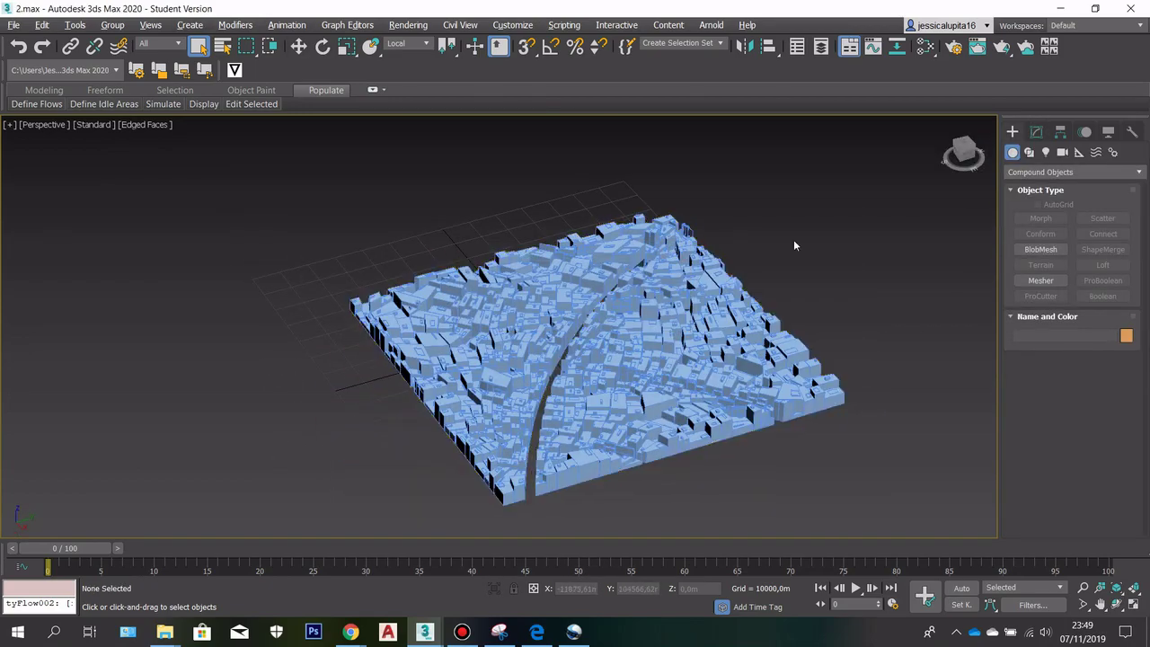
{"action": "scroll", "coordinate": [718, 372], "scroll_direction": "up", "scroll_amount": 3}
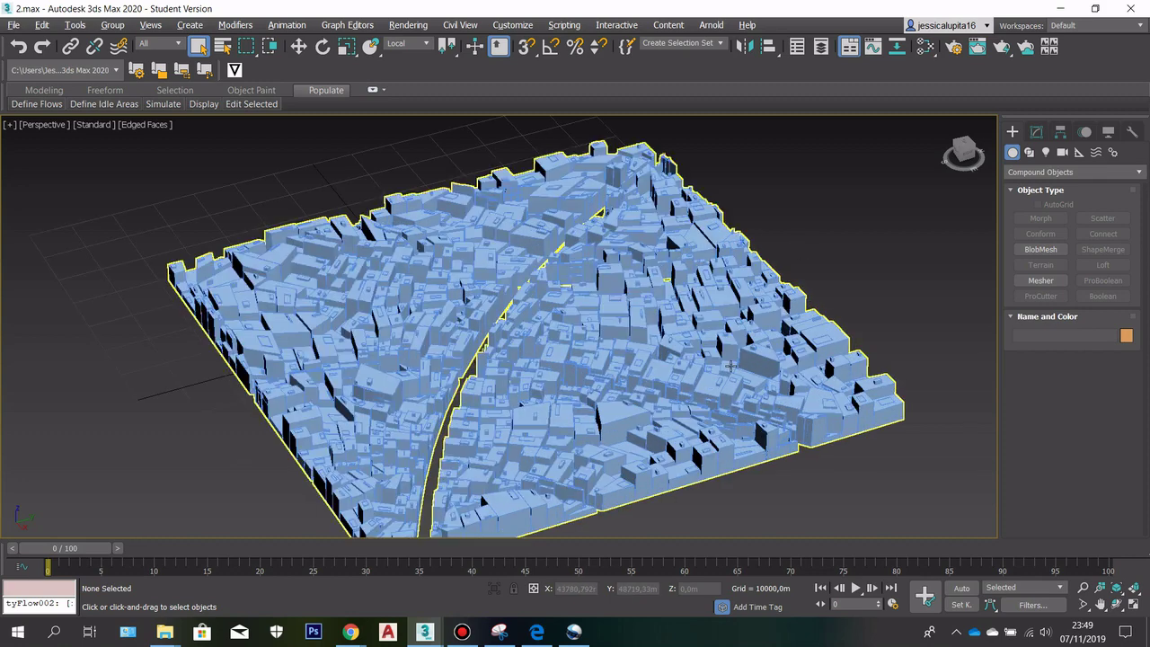
{"action": "scroll", "coordinate": [464, 342], "scroll_direction": "up", "scroll_amount": 3}
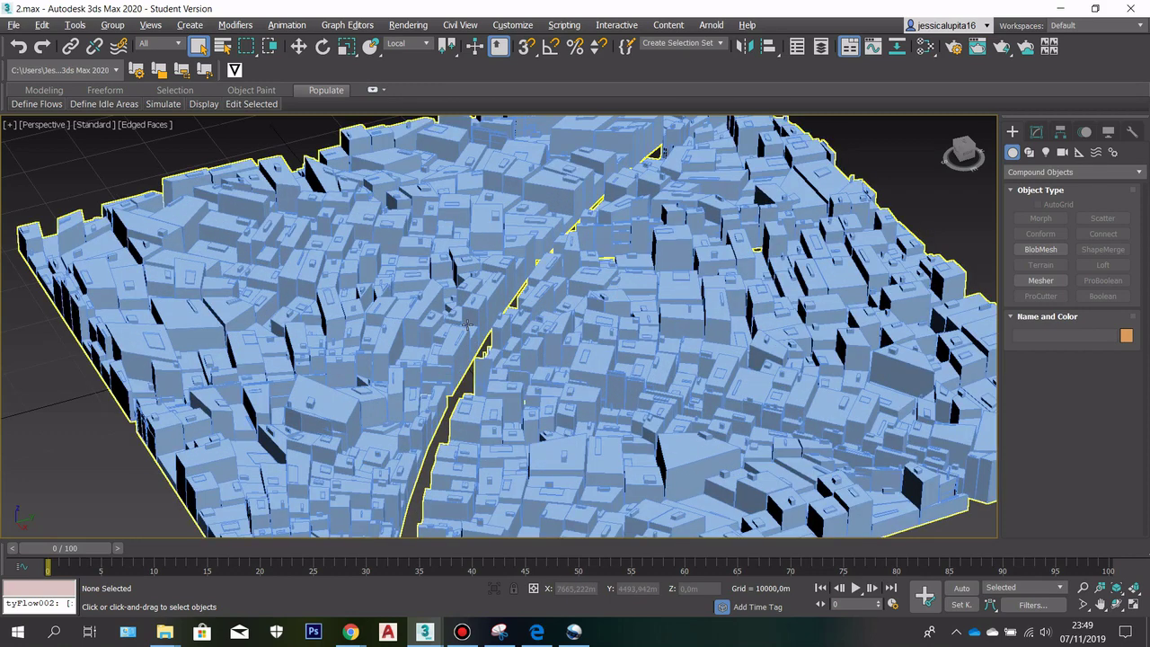
{"action": "scroll", "coordinate": [574, 306], "scroll_direction": "down", "scroll_amount": 5}
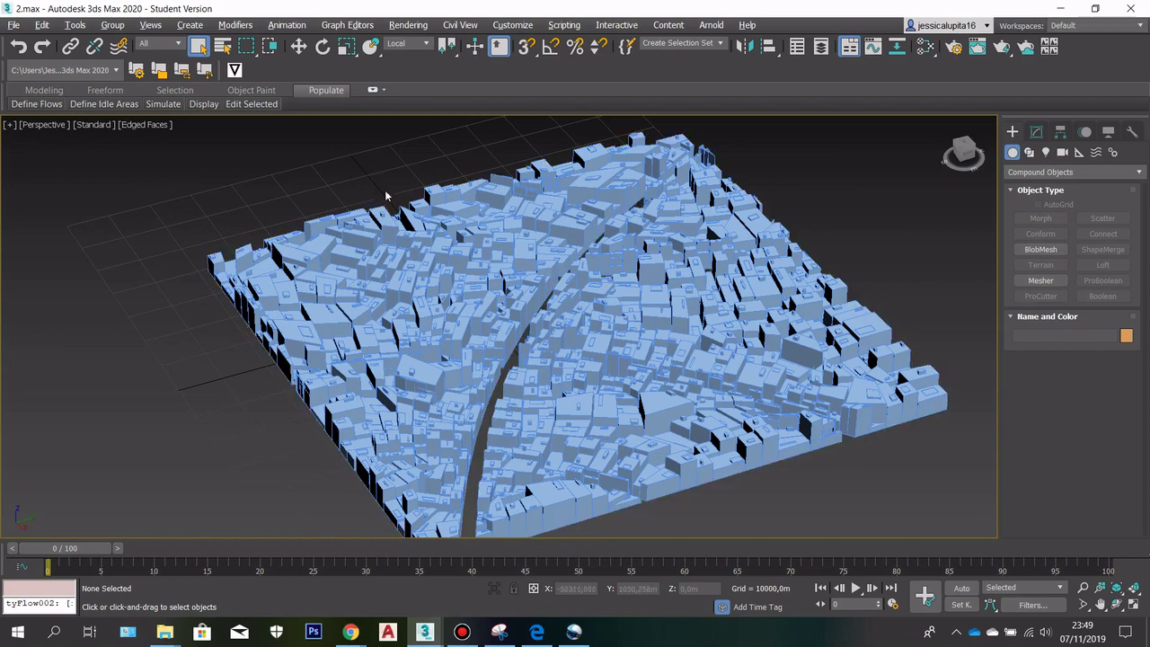
{"action": "scroll", "coordinate": [479, 235], "scroll_direction": "up", "scroll_amount": 6}
{"action": "scroll", "coordinate": [422, 369], "scroll_direction": "down", "scroll_amount": 5}
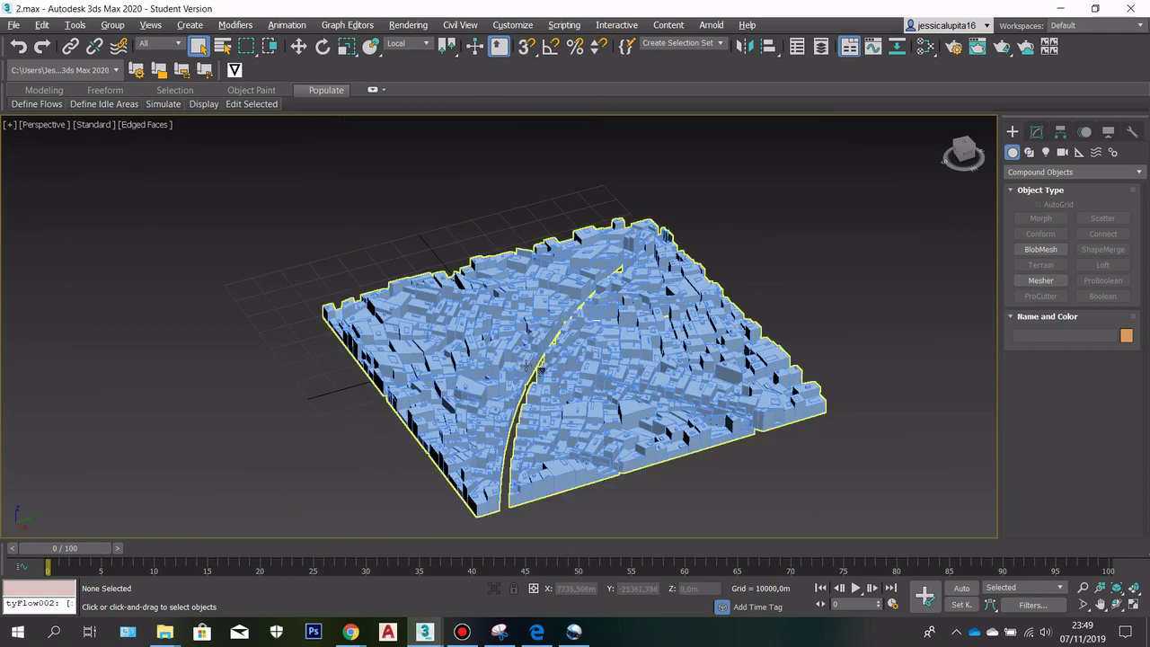
{"action": "scroll", "coordinate": [491, 356], "scroll_direction": "up", "scroll_amount": 8}
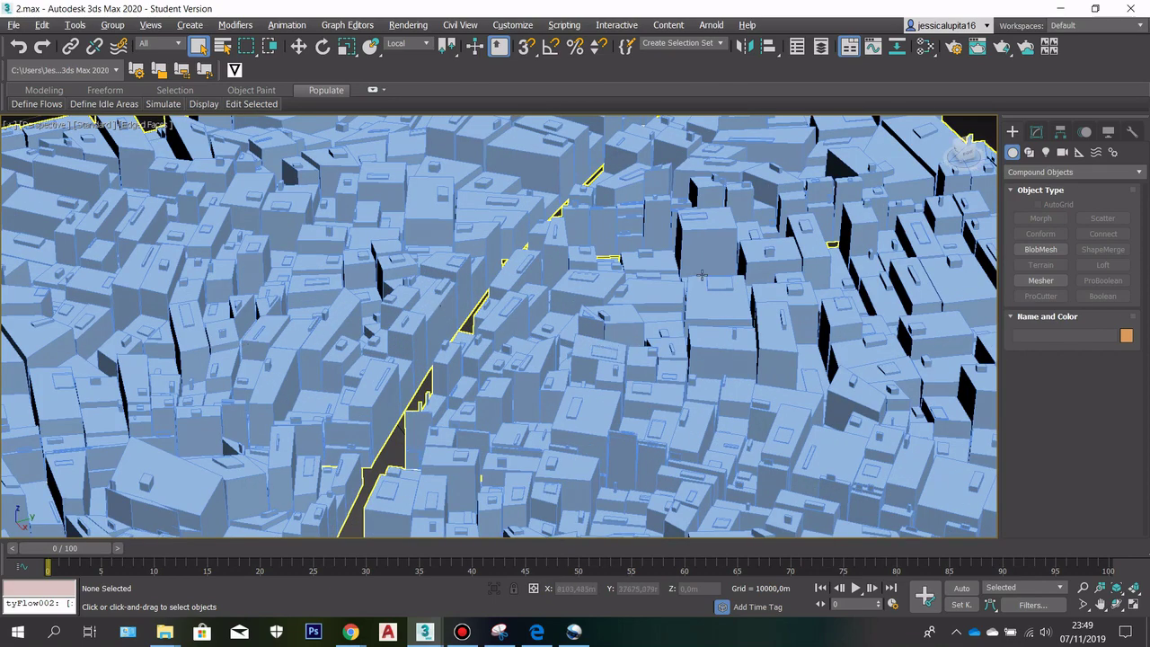
{"action": "scroll", "coordinate": [686, 299], "scroll_direction": "down", "scroll_amount": 5}
{"action": "scroll", "coordinate": [457, 312], "scroll_direction": "up", "scroll_amount": 6}
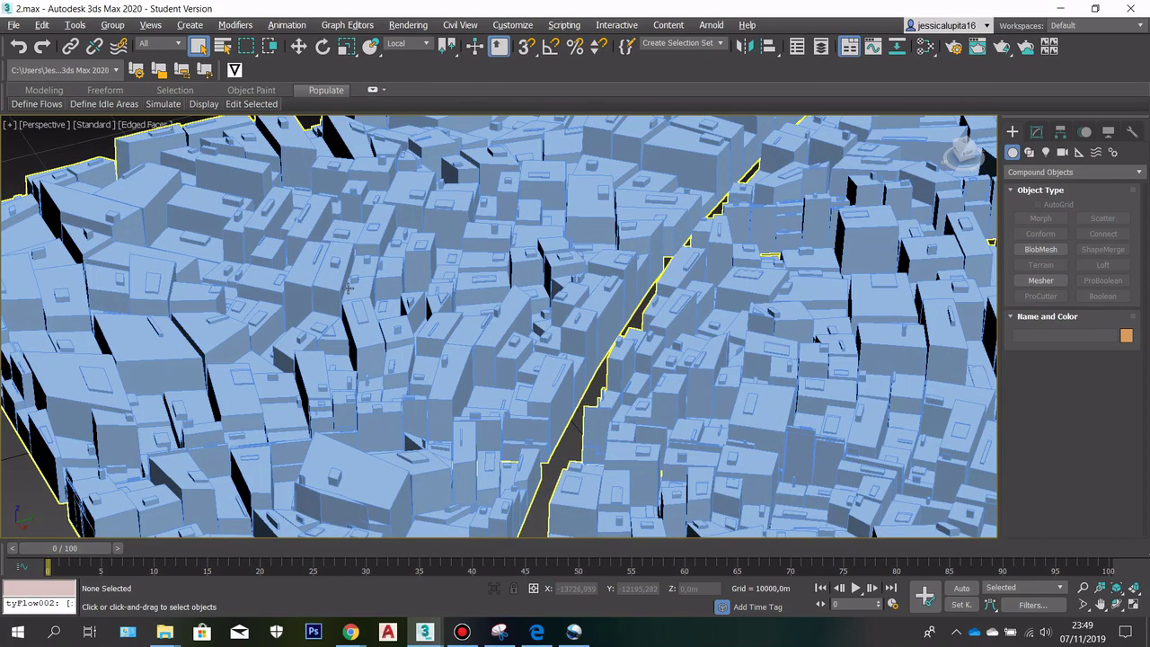
{"action": "scroll", "coordinate": [391, 299], "scroll_direction": "down", "scroll_amount": 6}
{"action": "scroll", "coordinate": [494, 300], "scroll_direction": "up", "scroll_amount": 5}
{"action": "scroll", "coordinate": [633, 307], "scroll_direction": "down", "scroll_amount": 6}
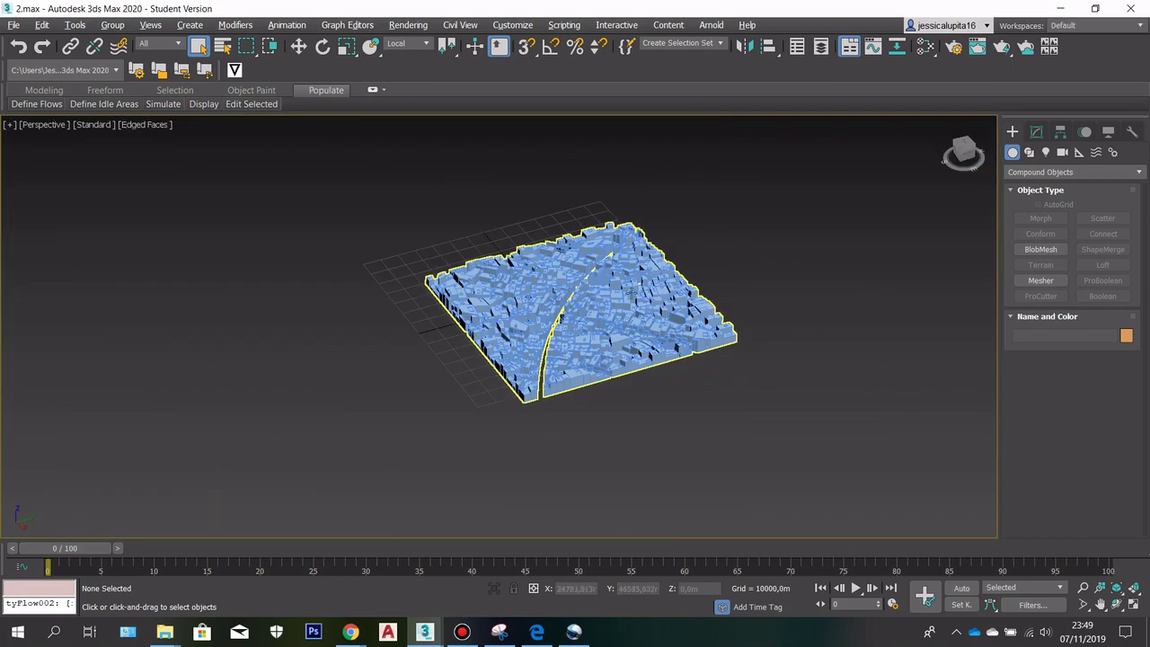
{"action": "scroll", "coordinate": [490, 285], "scroll_direction": "up", "scroll_amount": 6}
{"action": "middle_click_drag", "start_coordinate": [496, 286], "coordinate": [321, 308]}
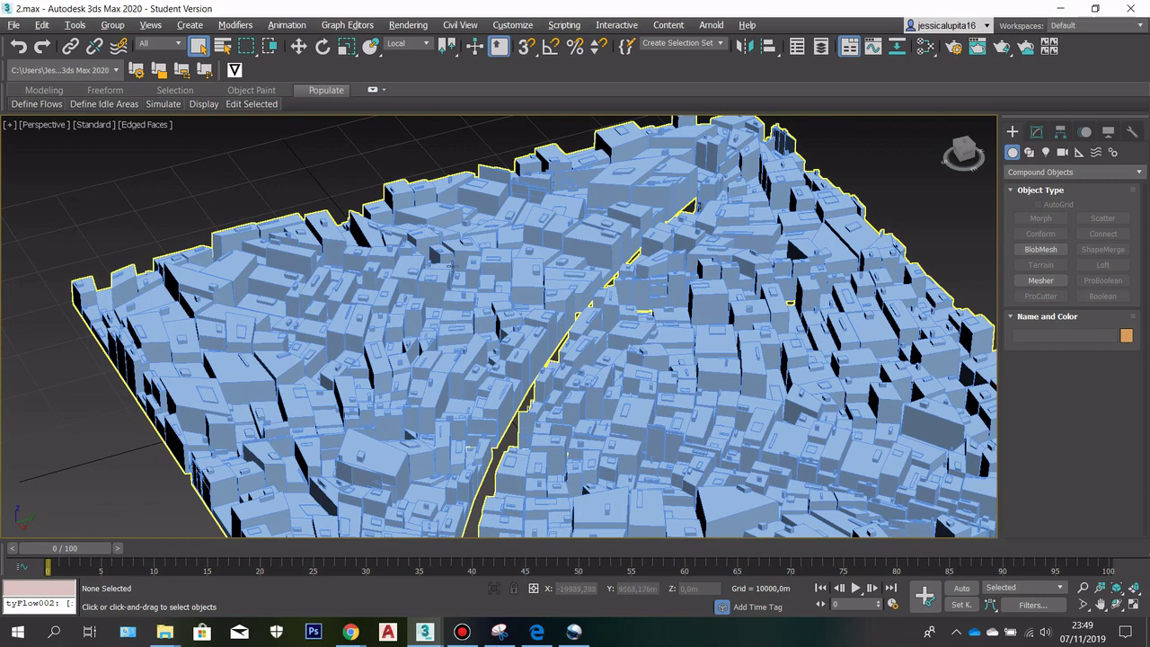
{"action": "scroll", "coordinate": [742, 277], "scroll_direction": "up", "scroll_amount": 4}
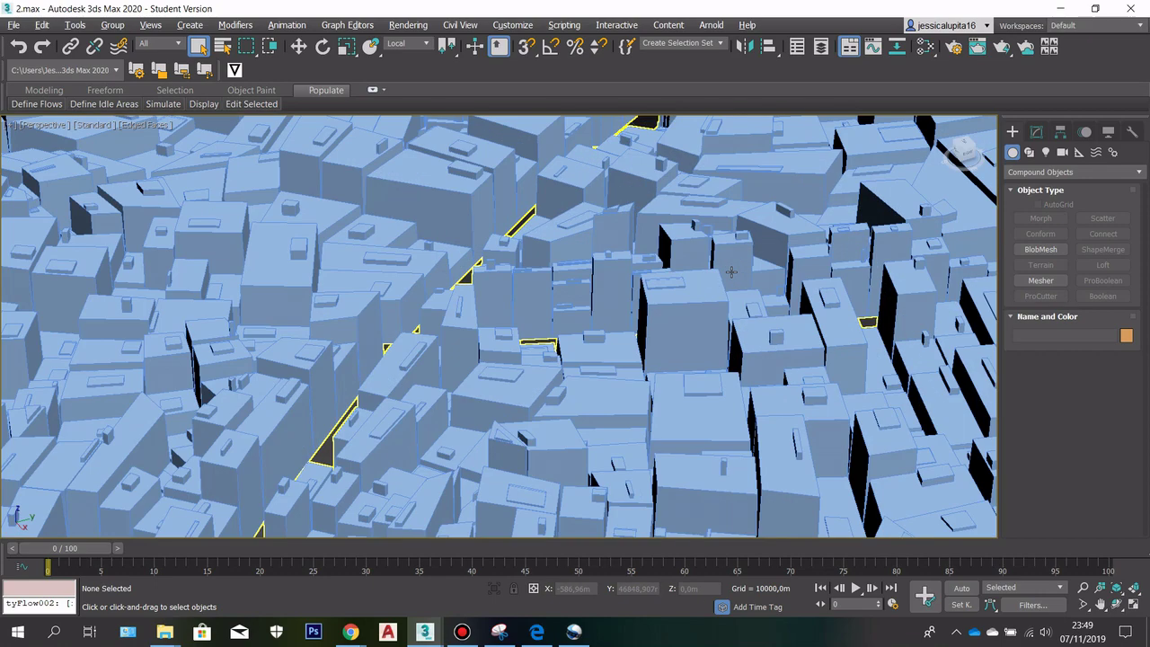
{"action": "scroll", "coordinate": [730, 269], "scroll_direction": "down", "scroll_amount": 8}
{"action": "middle_click_drag", "start_coordinate": [877, 310], "coordinate": [701, 317]}
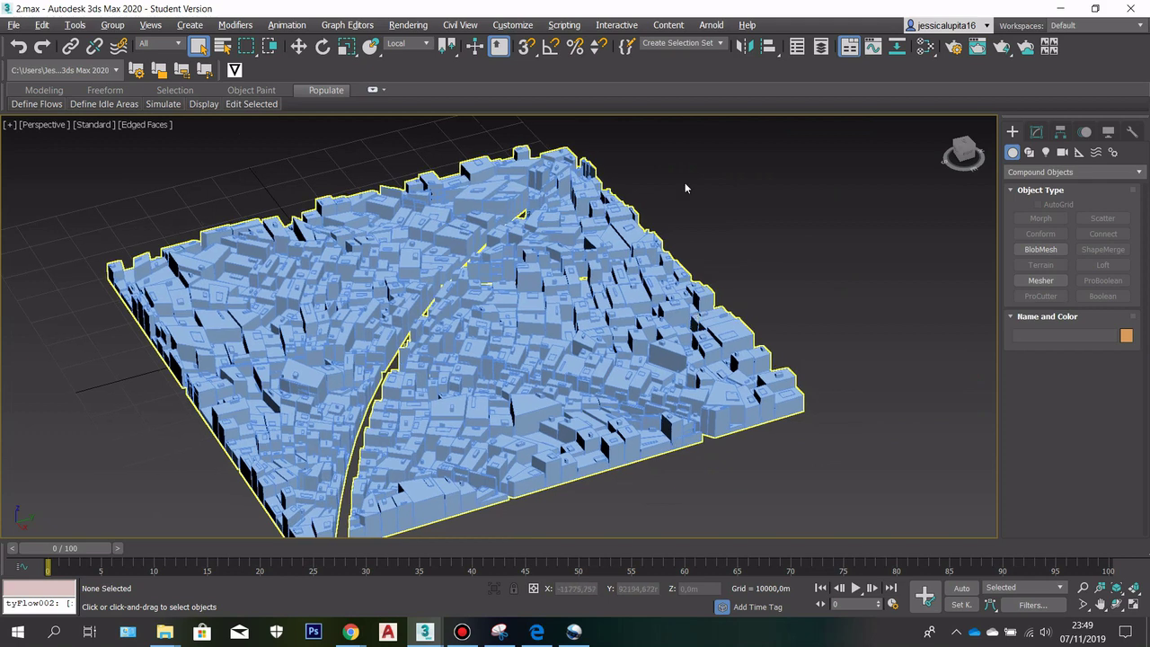
Set the renderer to Scanline Renderer in the render setup and close the dialog
{"action": "left_click", "coordinate": [408, 24]}
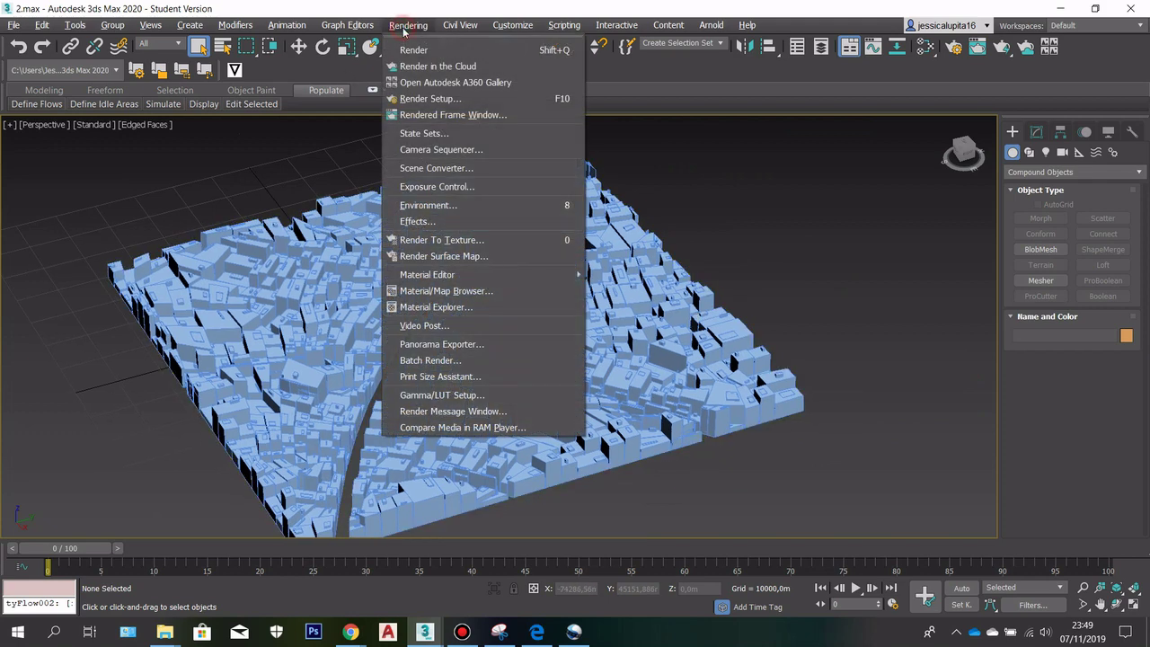
{"action": "left_click", "coordinate": [423, 98]}
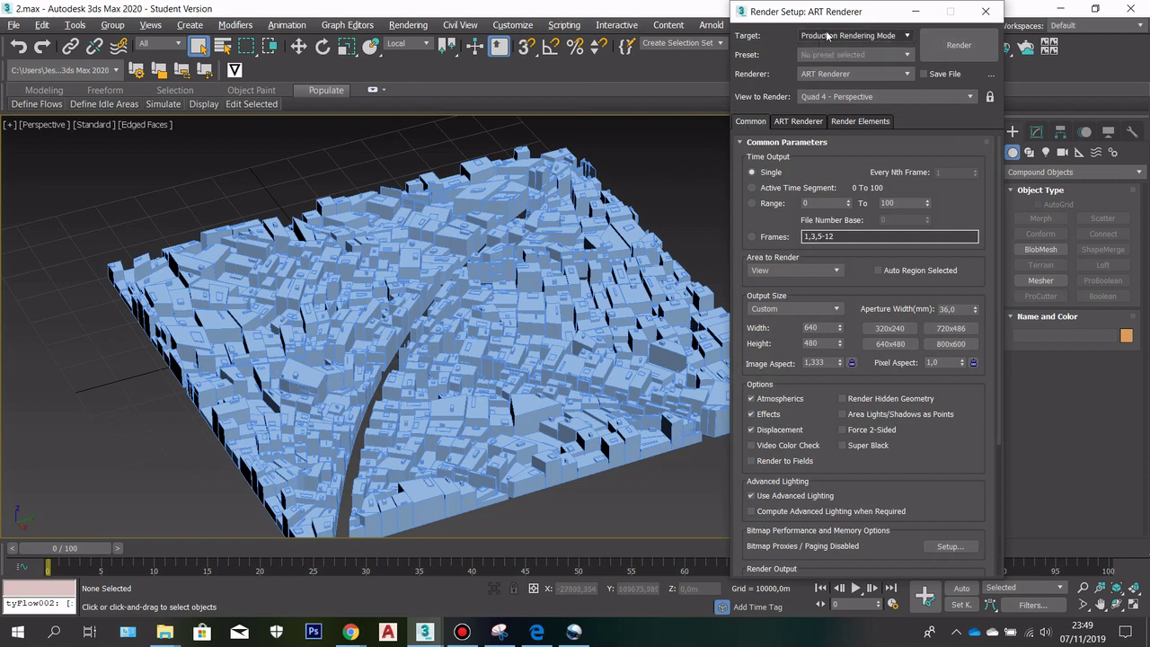
{"action": "left_click", "coordinate": [848, 73]}
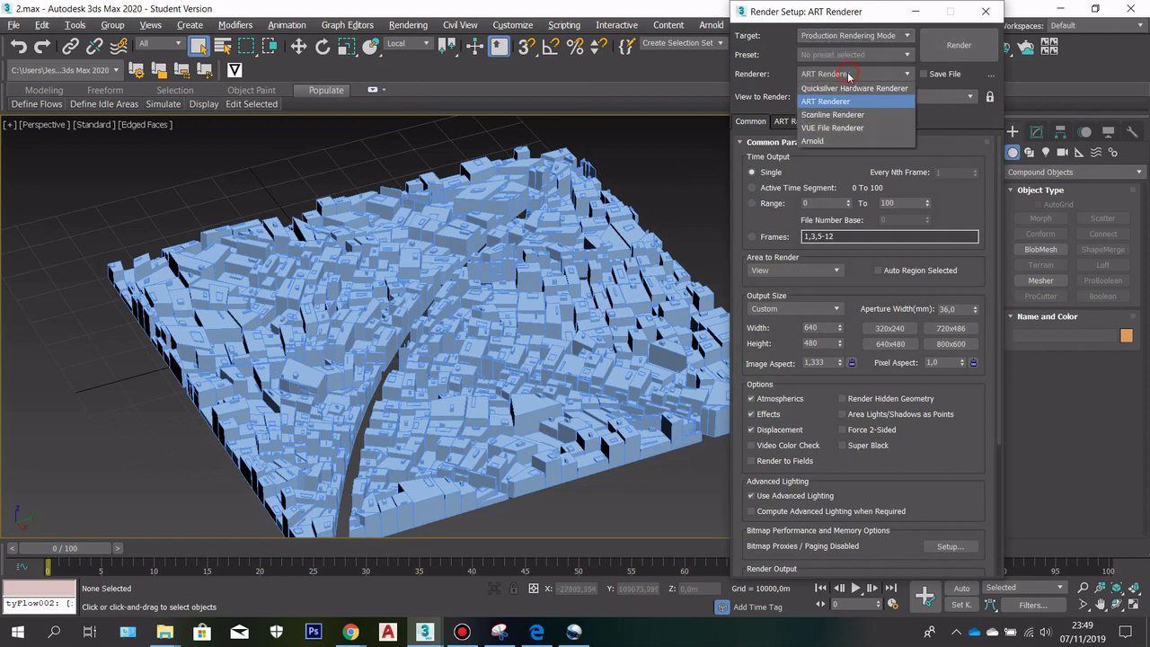
{"action": "left_click", "coordinate": [832, 115]}
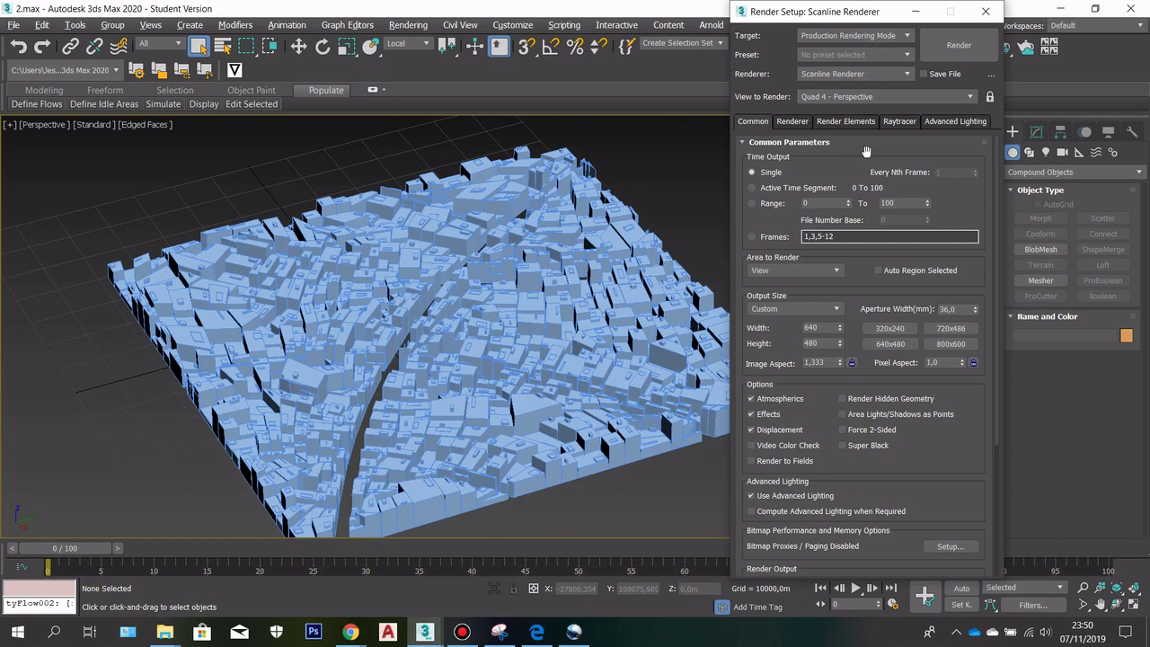
{"action": "left_click", "coordinate": [984, 12]}
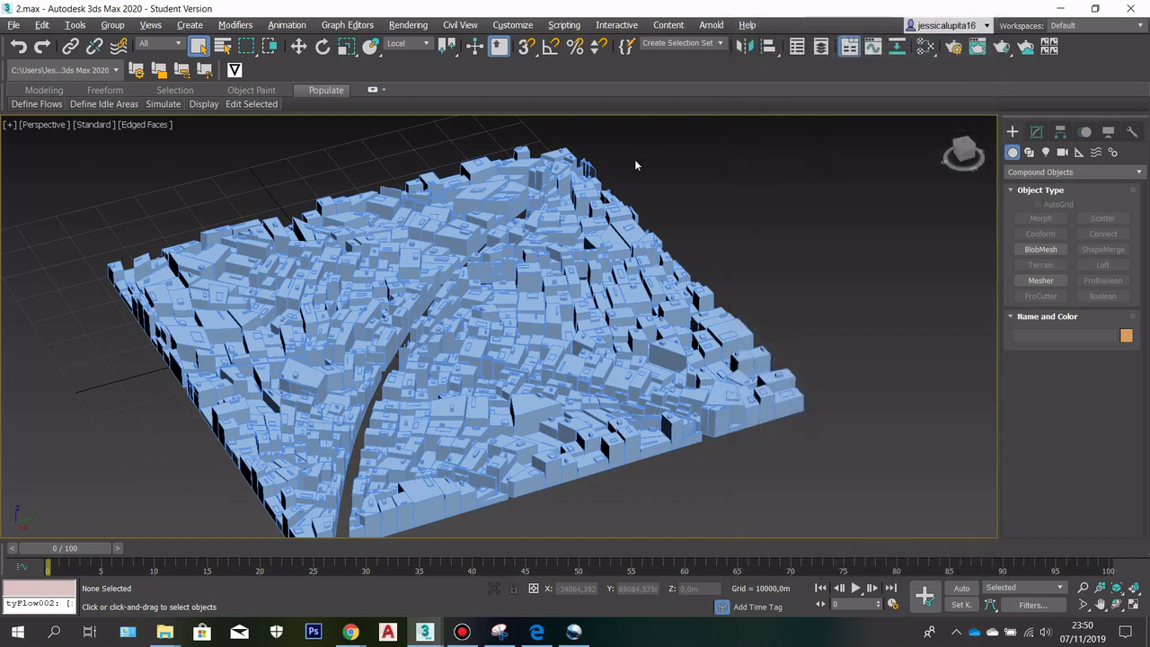
Create a Standard scanline material in the Slate Material Editor and position its node with free space beside the input sockets
{"action": "left_click", "coordinate": [925, 47]}
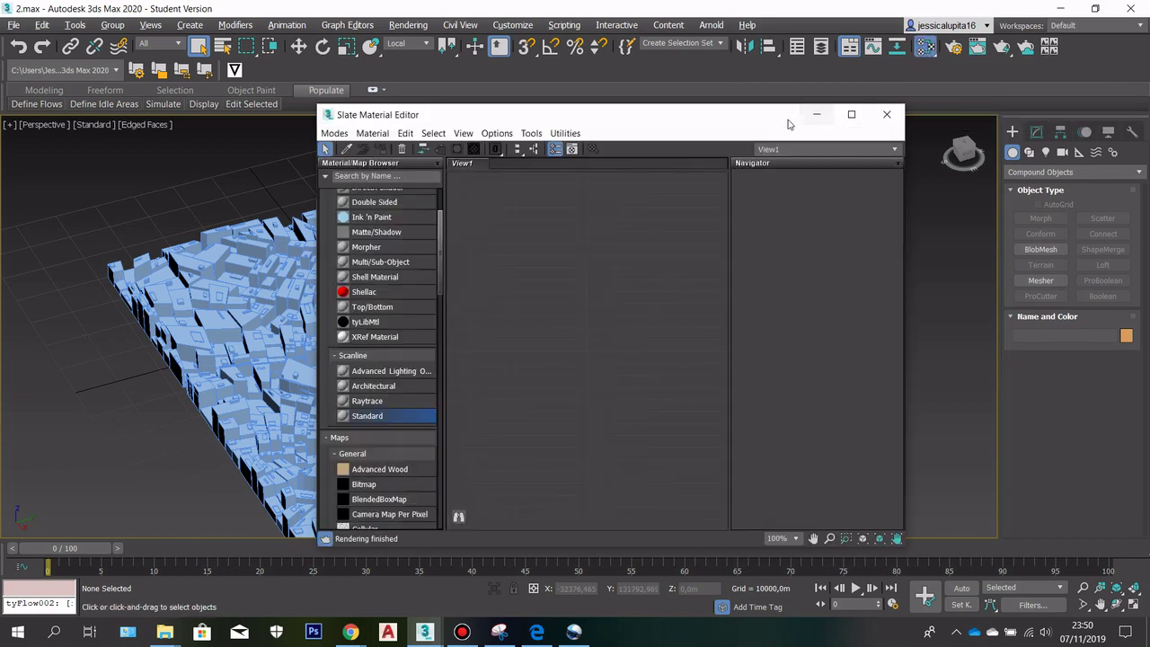
{"action": "left_click_drag", "start_coordinate": [740, 124], "coordinate": [628, 109]}
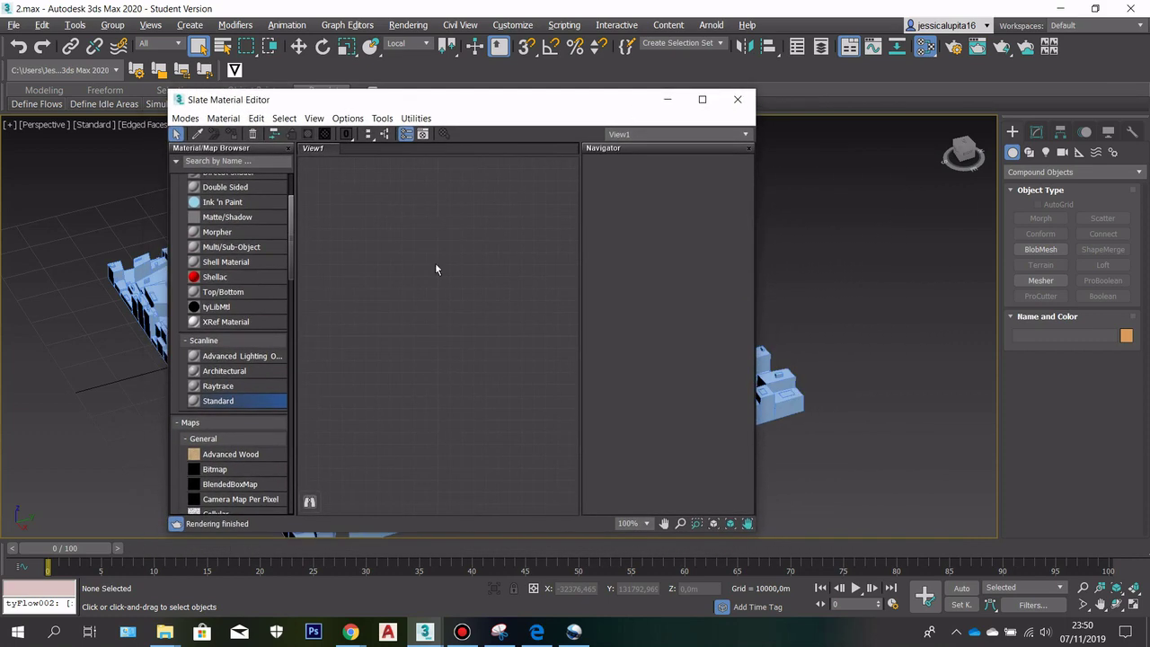
{"action": "scroll", "coordinate": [215, 306], "scroll_direction": "up", "scroll_amount": 2}
{"action": "scroll", "coordinate": [216, 305], "scroll_direction": "up", "scroll_amount": 1}
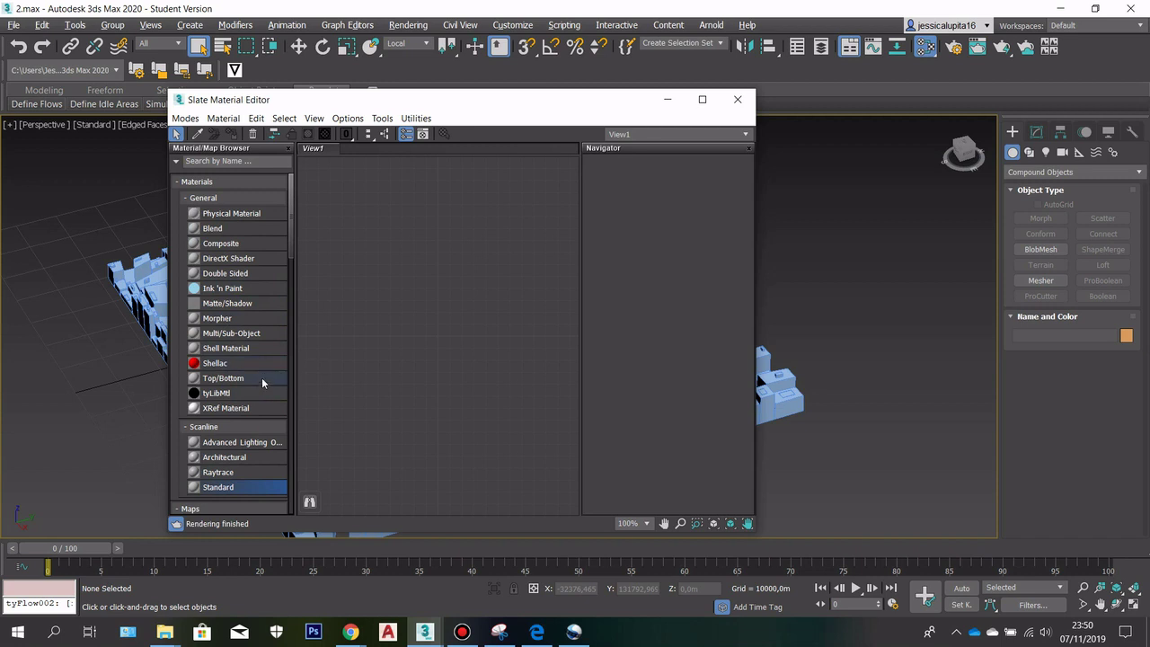
{"action": "scroll", "coordinate": [252, 362], "scroll_direction": "down", "scroll_amount": 3}
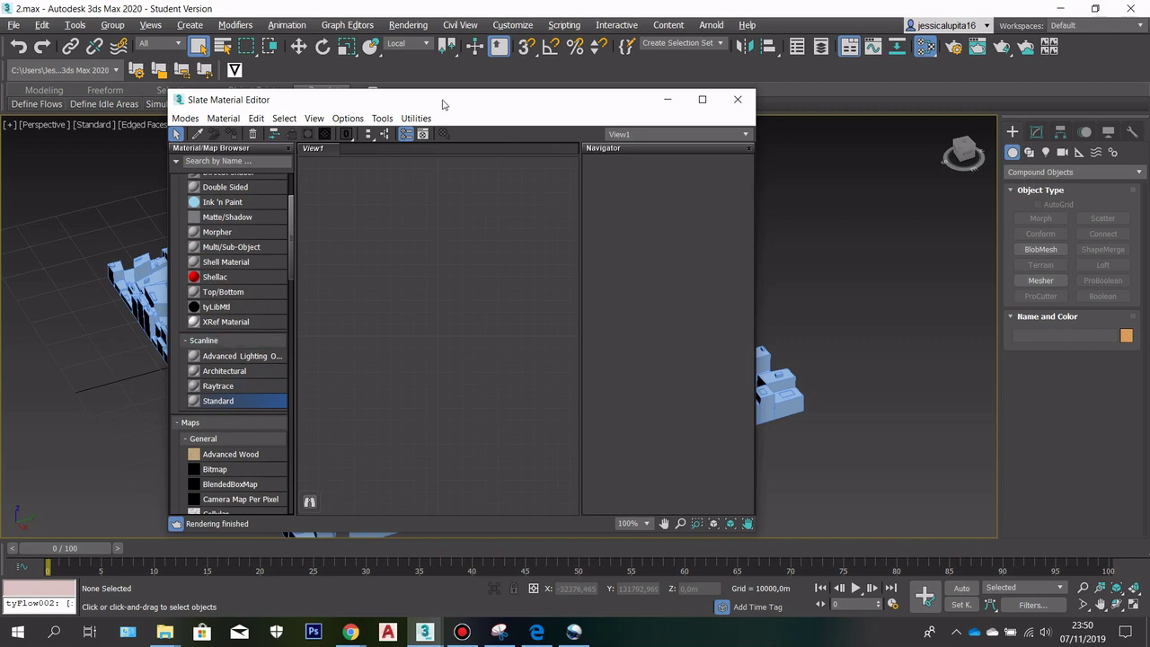
{"action": "left_click_drag", "start_coordinate": [443, 106], "coordinate": [569, 96]}
{"action": "scroll", "coordinate": [374, 256], "scroll_direction": "up", "scroll_amount": 2}
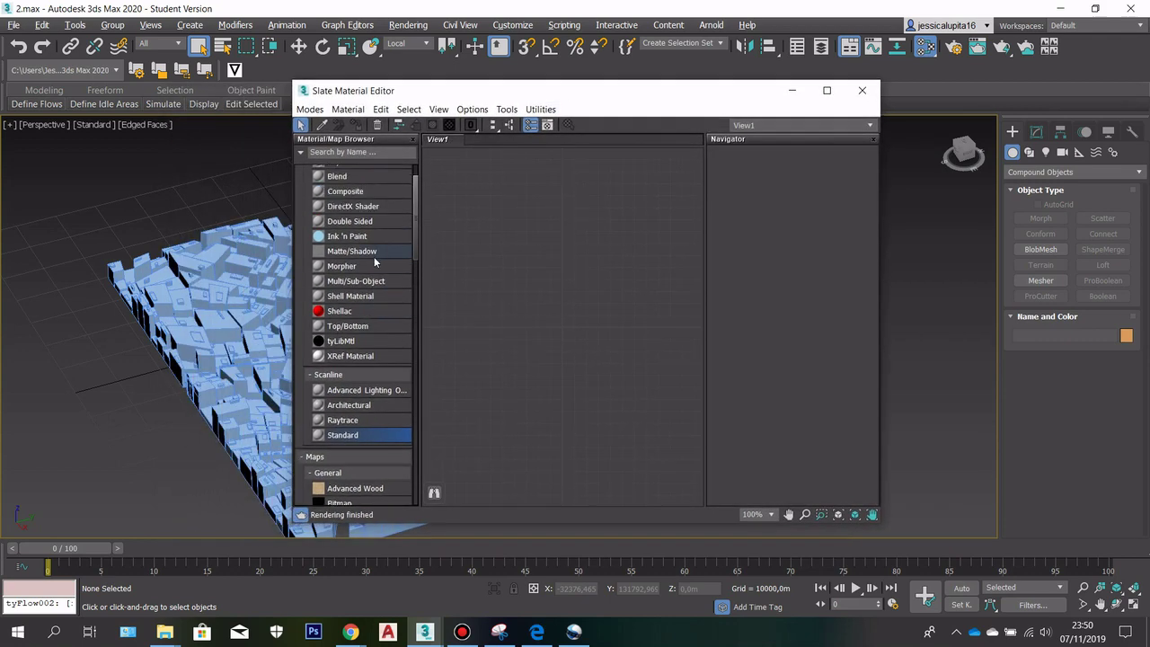
{"action": "double_click", "coordinate": [348, 438]}
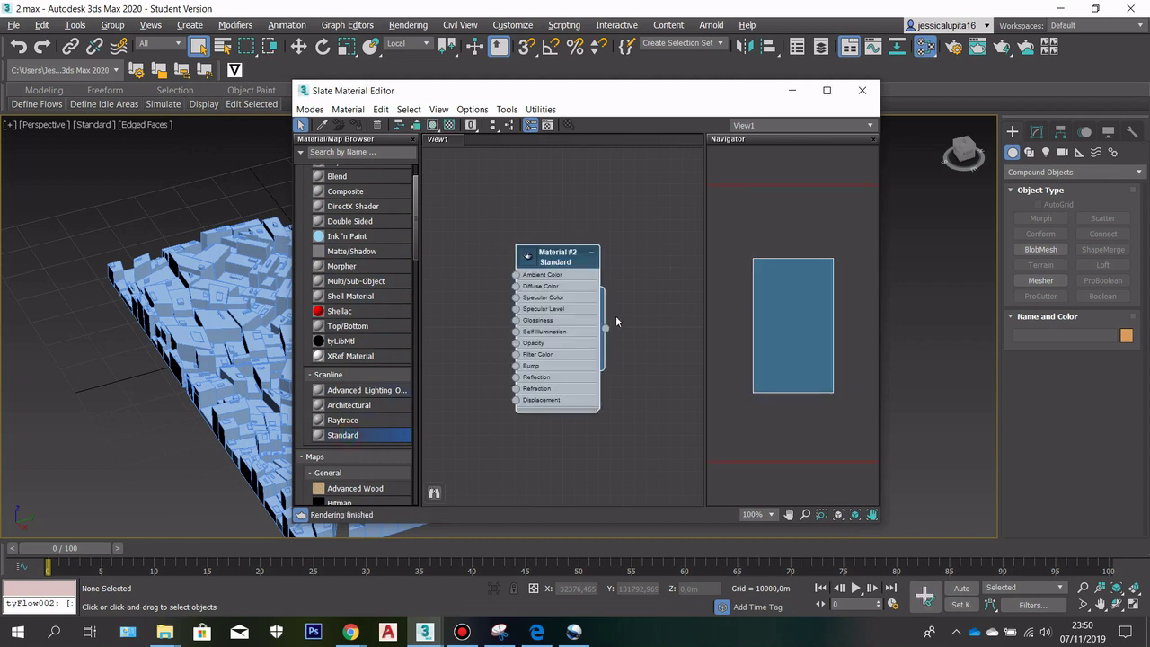
{"action": "mouse_move", "coordinate": [576, 260]}
{"action": "left_mouse_down"}
{"action": "mouse_move", "coordinate": [621, 245]}
{"action": "mouse_move", "coordinate": [588, 260]}
{"action": "left_mouse_up"}
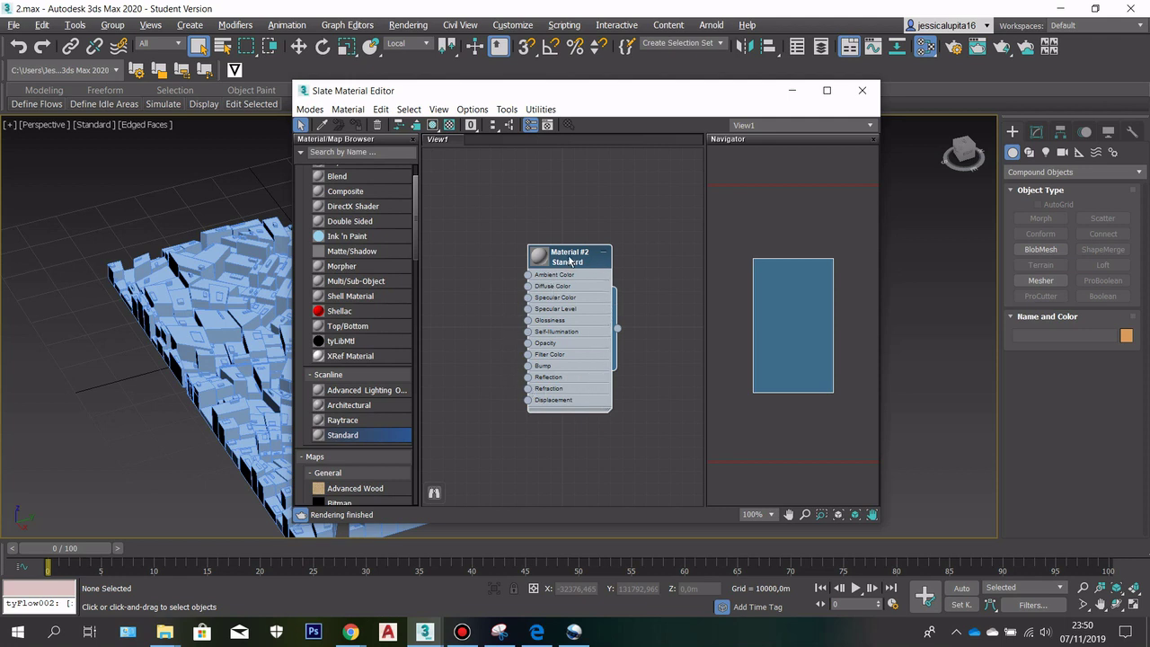
{"action": "left_click_drag", "start_coordinate": [570, 259], "coordinate": [594, 259]}
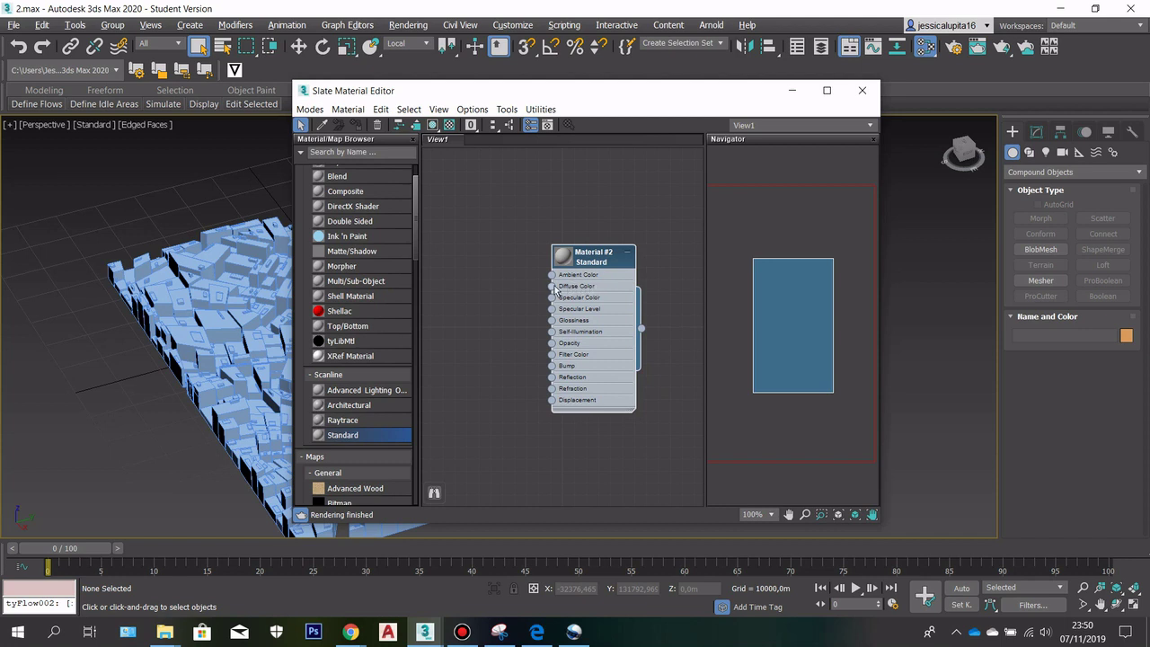
Connect a Bitmap map using the const-stucco image to the Standard material's Diffuse Color
{"action": "left_click_drag", "start_coordinate": [552, 287], "coordinate": [521, 289]}
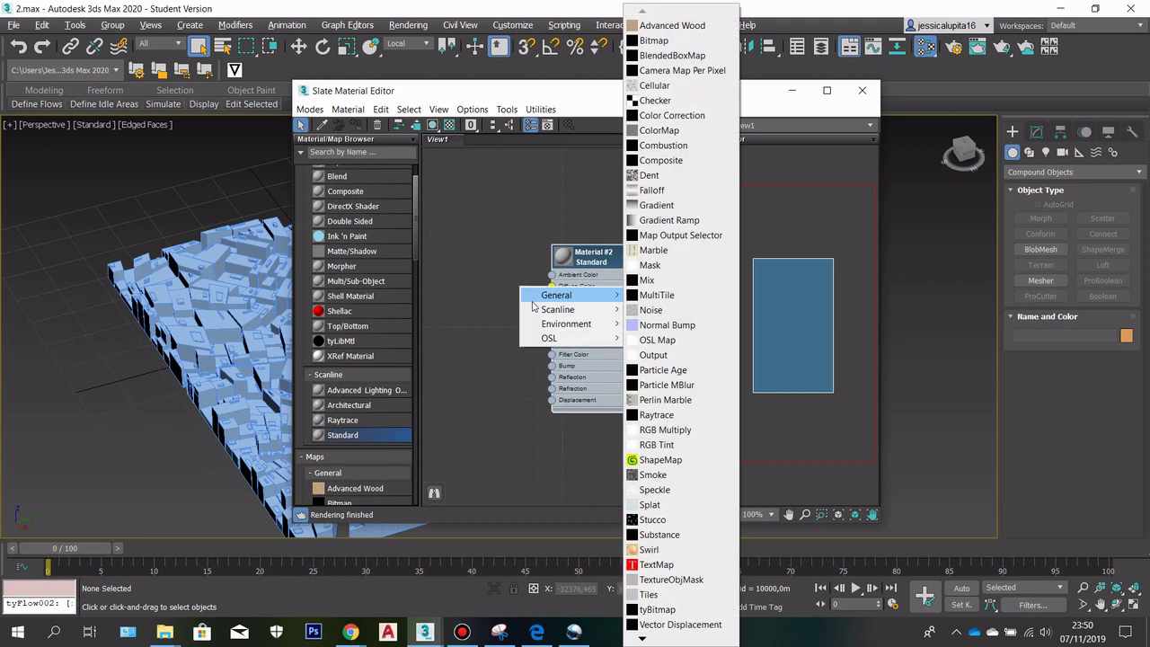
{"action": "mouse_move", "coordinate": [540, 302]}
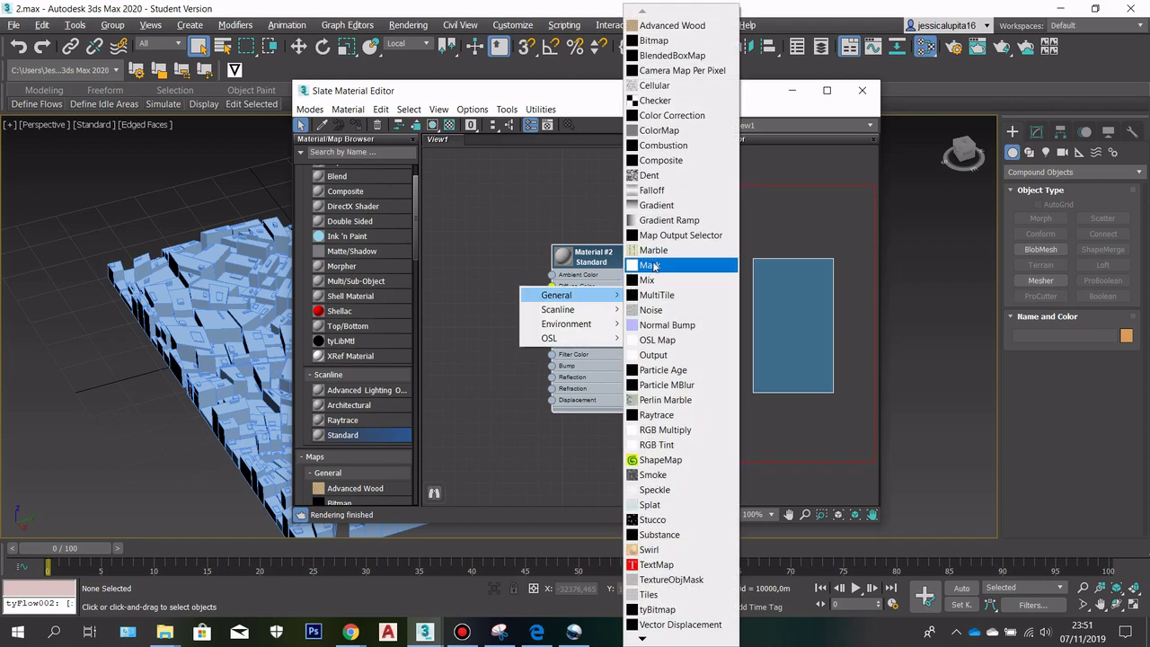
{"action": "left_click", "coordinate": [669, 41]}
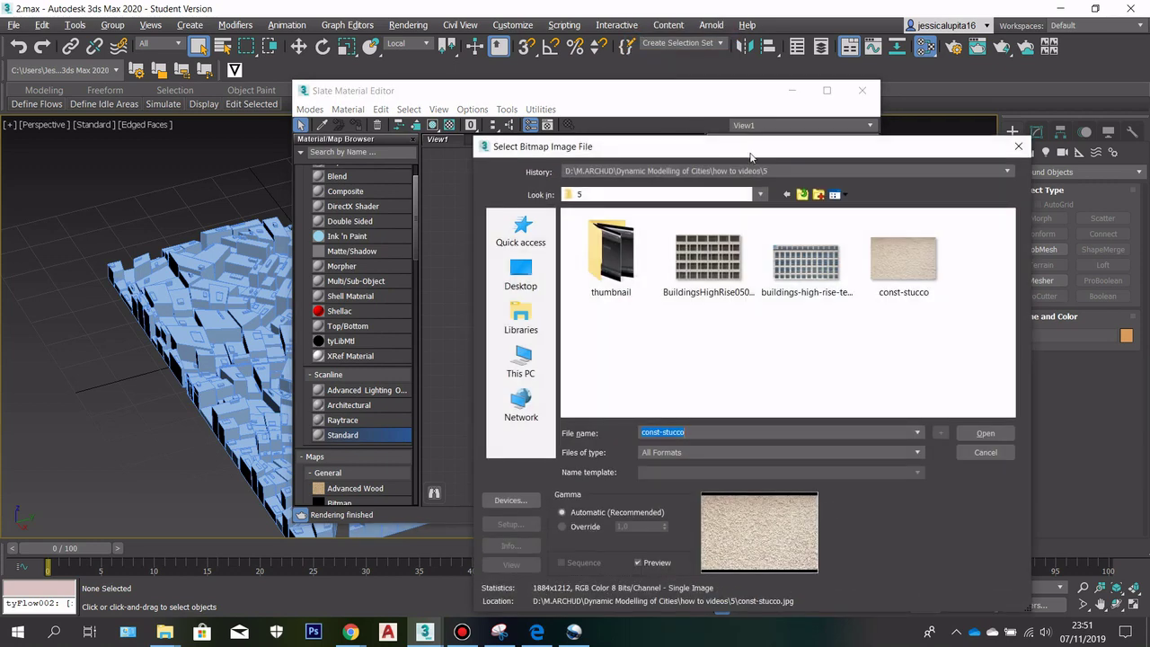
{"action": "left_click_drag", "start_coordinate": [750, 151], "coordinate": [559, 133]}
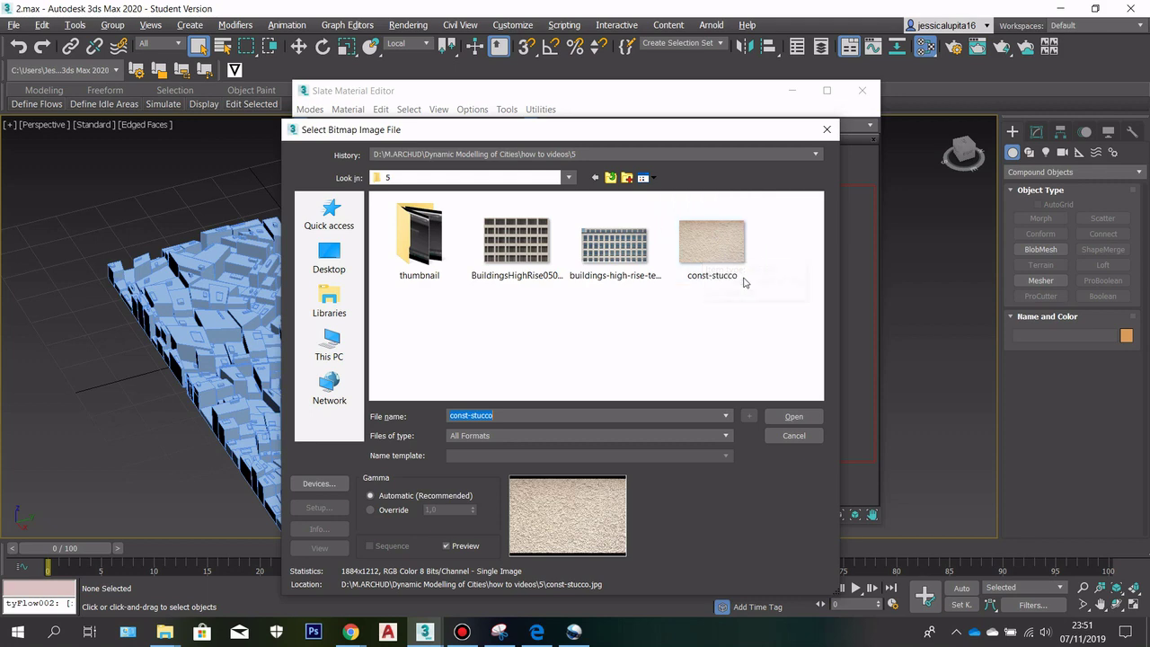
{"action": "double_click", "coordinate": [729, 251]}
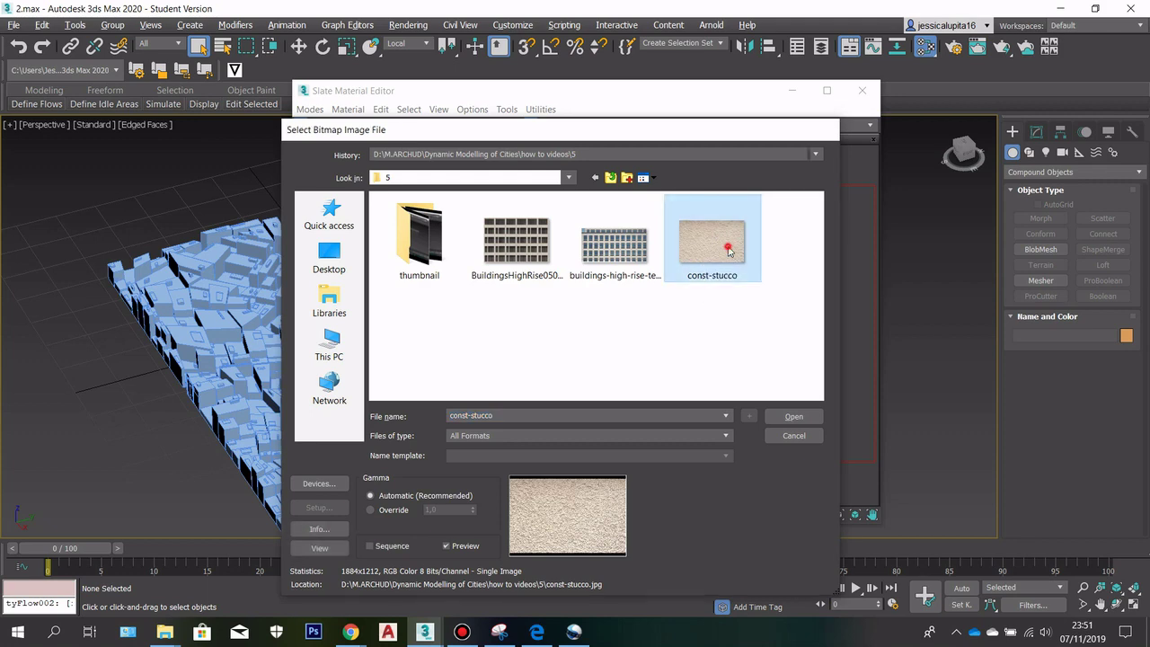
{"action": "left_click_drag", "start_coordinate": [575, 283], "coordinate": [496, 286]}
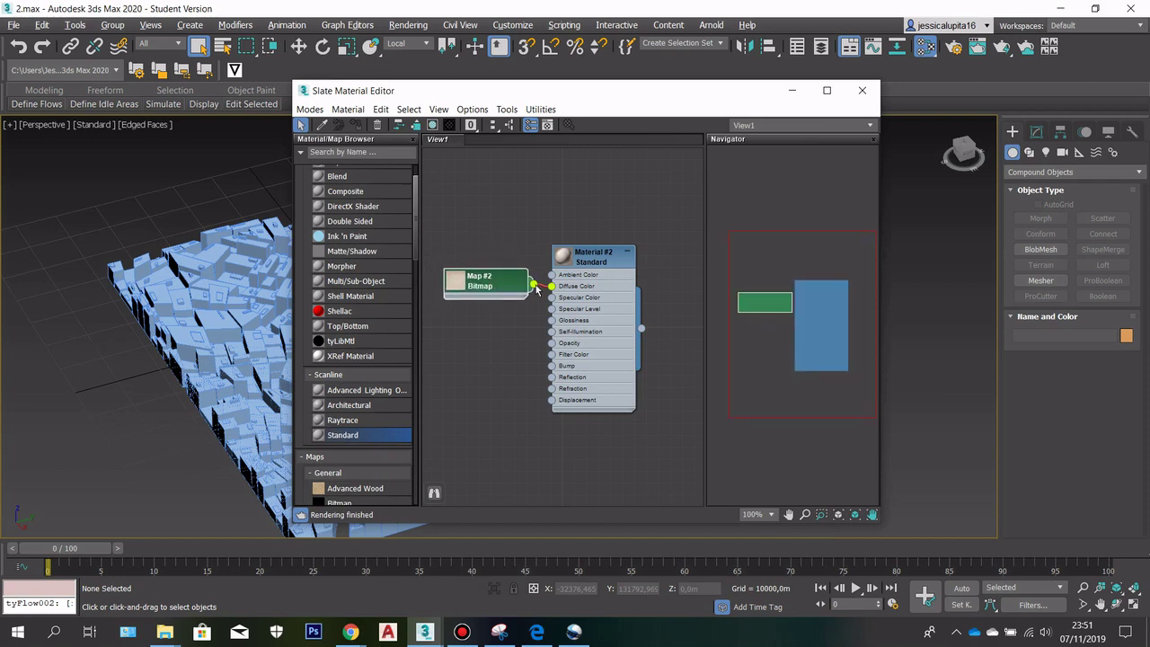
{"action": "scroll", "coordinate": [534, 270], "scroll_direction": "up", "scroll_amount": 1}
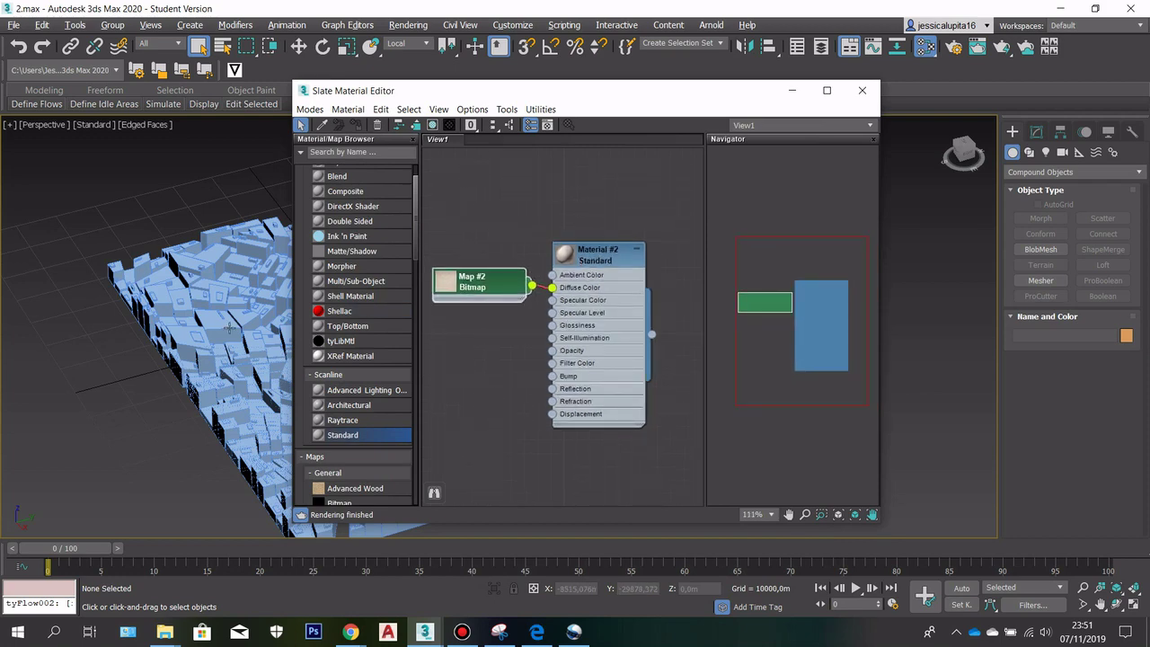
Assign the stucco Standard material to the Plane001 city object
{"action": "left_click", "coordinate": [230, 310]}
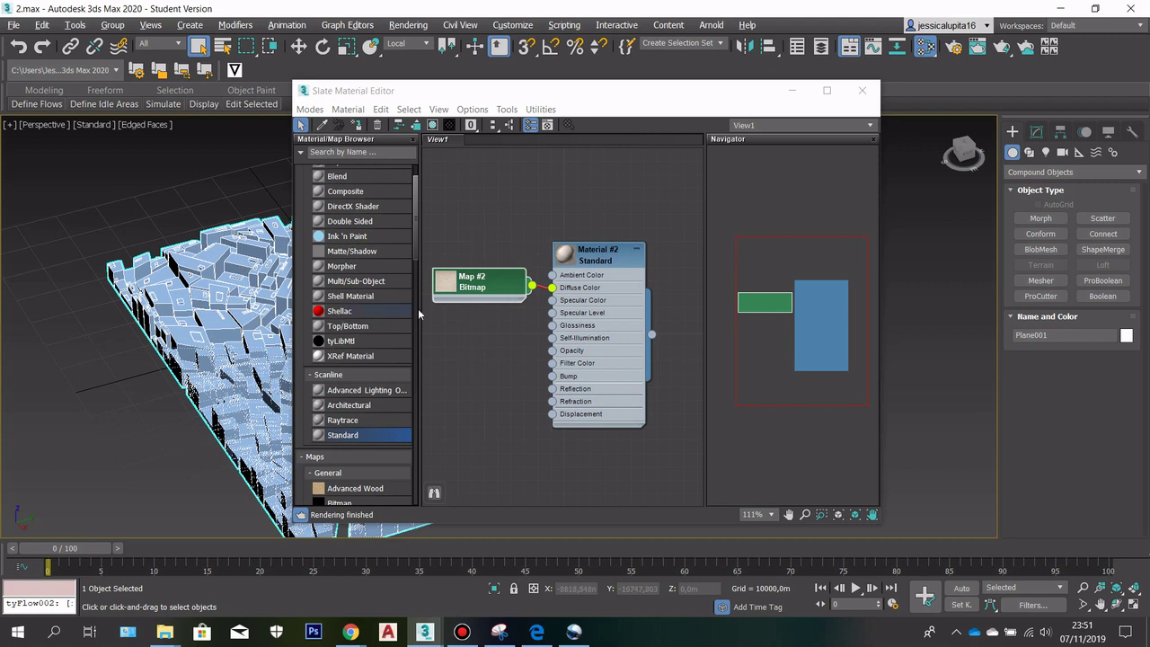
{"action": "right_click", "coordinate": [595, 260]}
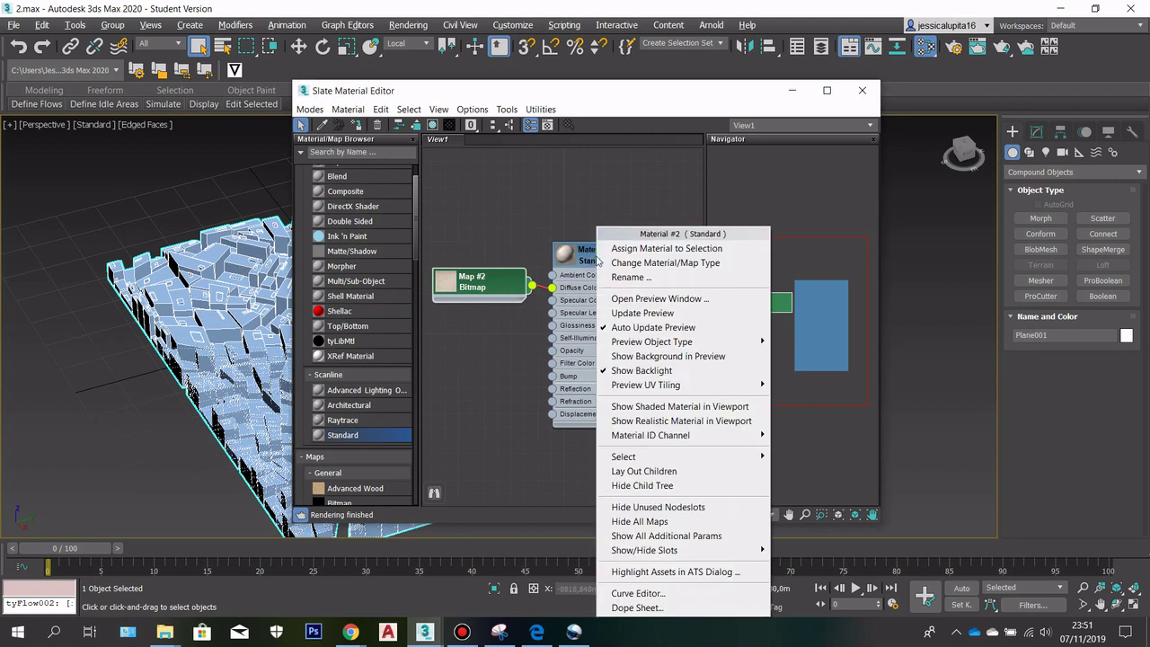
{"action": "left_click", "coordinate": [607, 250]}
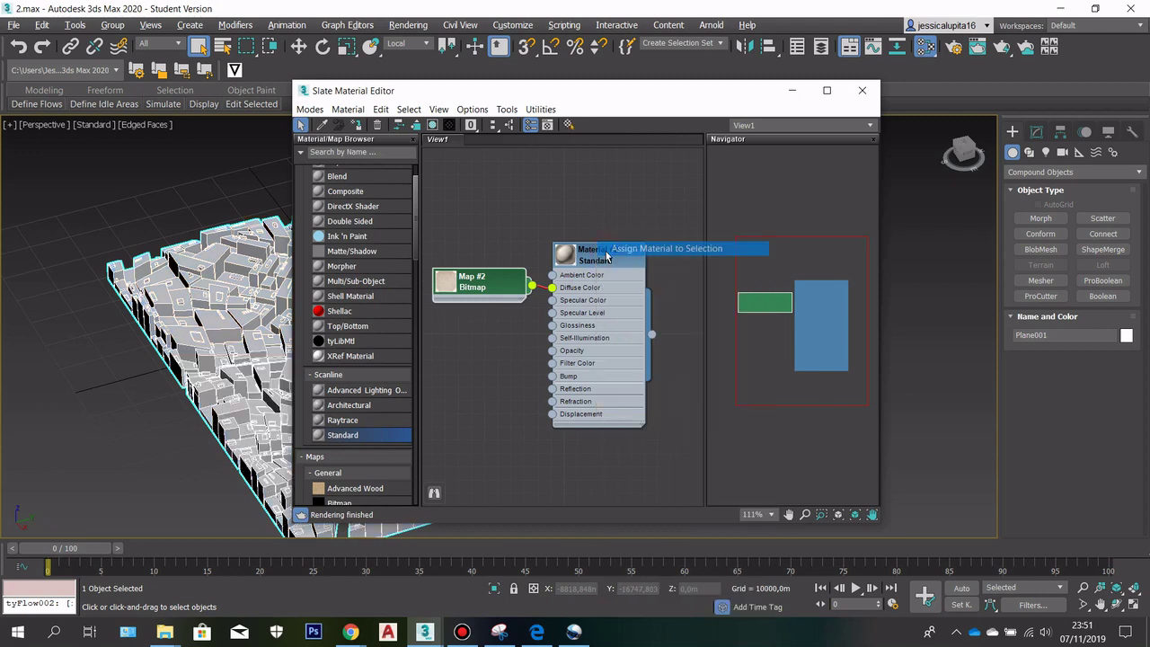
Show the stucco bitmap shaded on the buildings in the viewport and close the Slate Material Editor
{"action": "scroll", "coordinate": [225, 326], "scroll_direction": "up", "scroll_amount": 5}
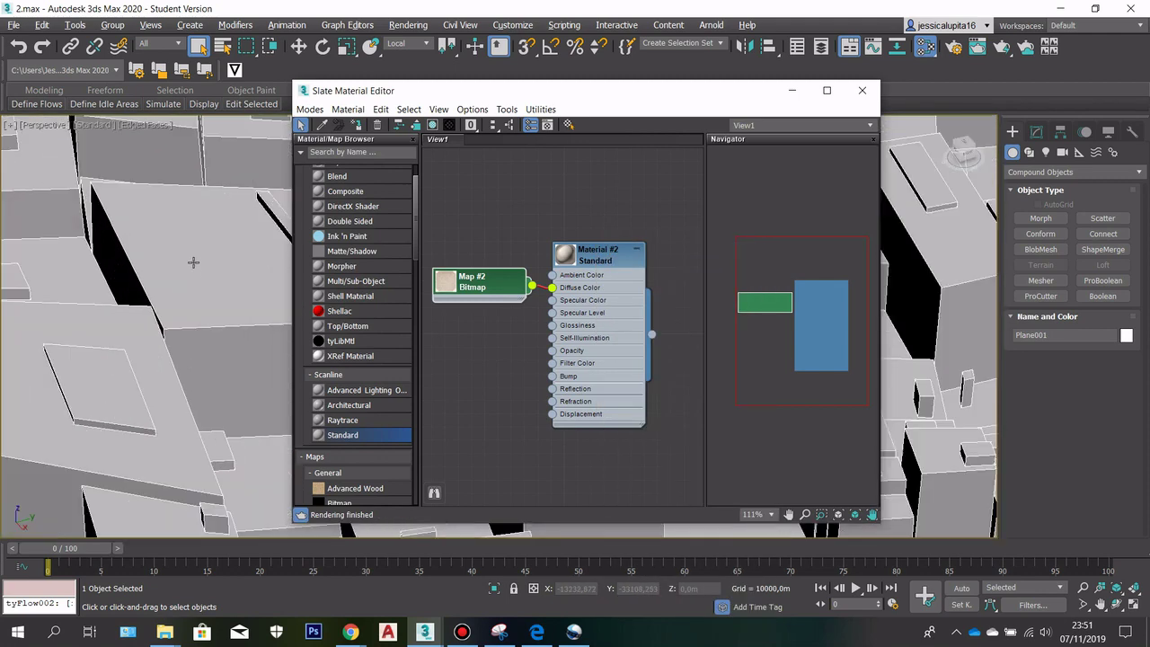
{"action": "middle_click_drag", "start_coordinate": [156, 340], "coordinate": [208, 250], "text": "alt"}
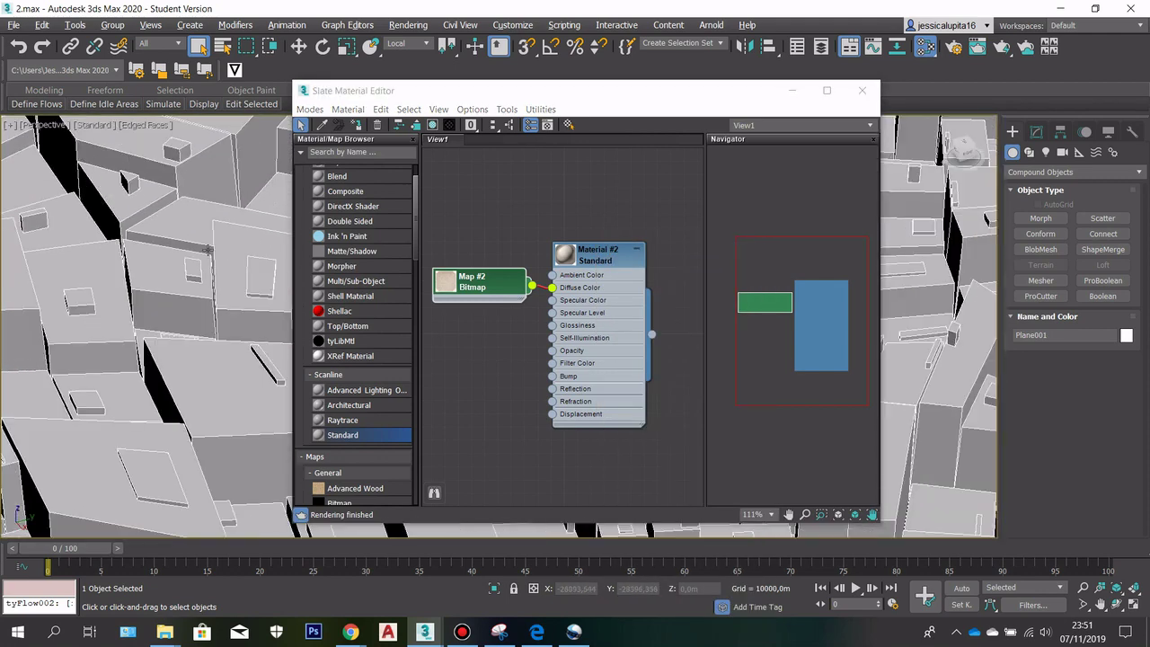
{"action": "scroll", "coordinate": [219, 215], "scroll_direction": "down", "scroll_amount": 8}
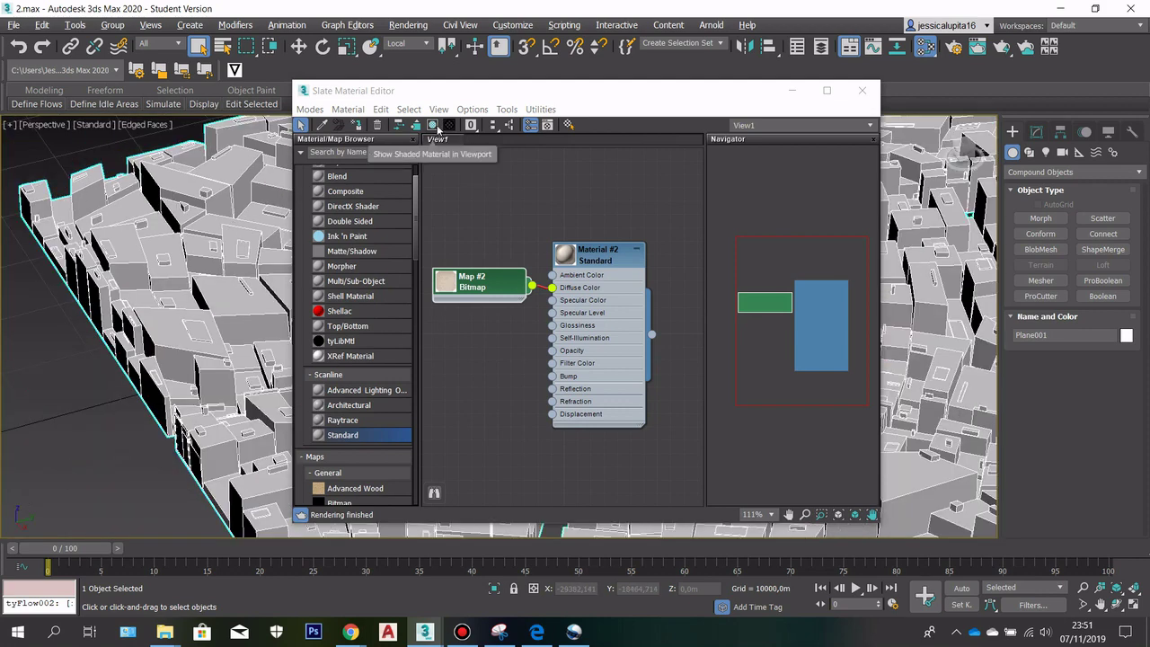
{"action": "left_click", "coordinate": [433, 124]}
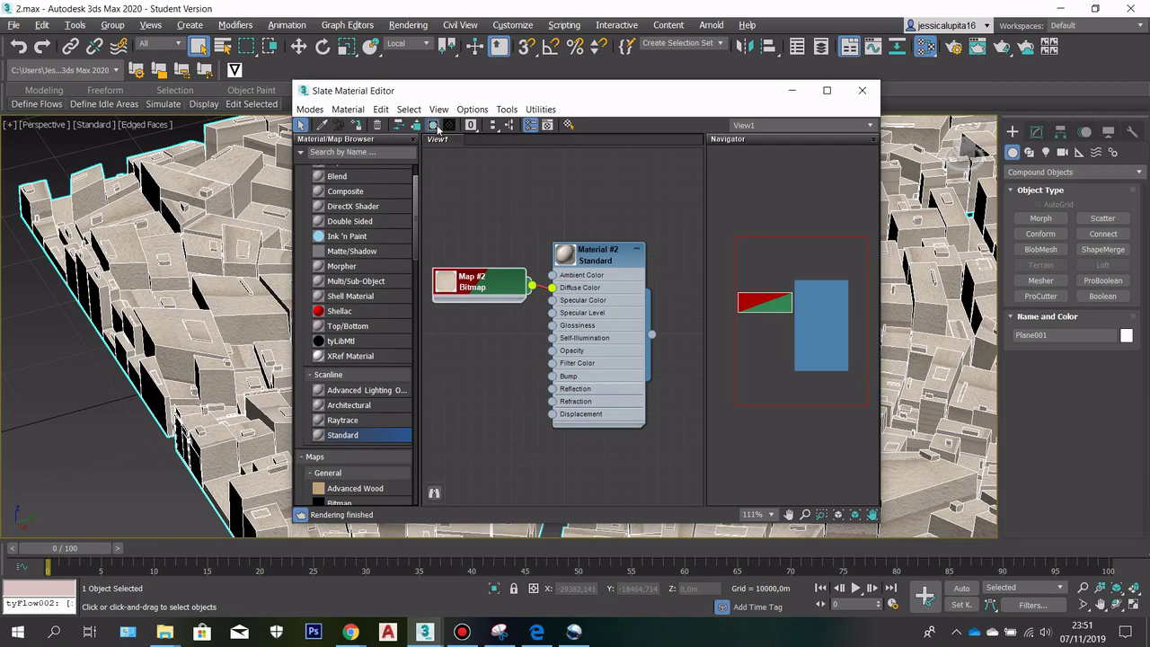
{"action": "scroll", "coordinate": [220, 223], "scroll_direction": "up", "scroll_amount": 6}
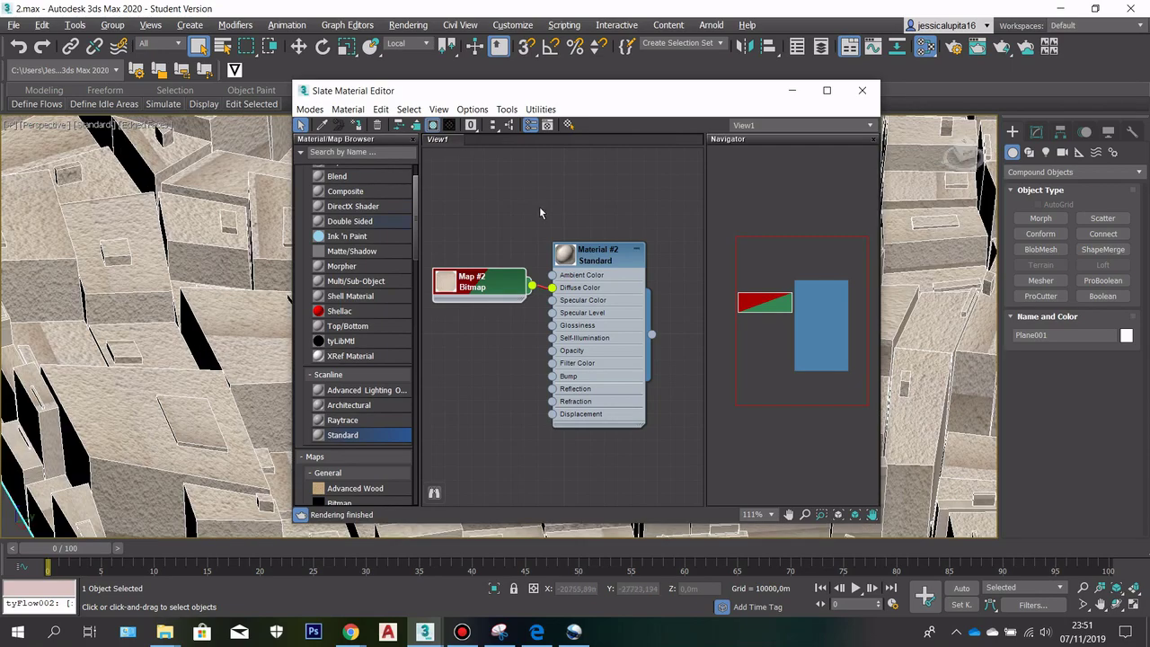
{"action": "left_click", "coordinate": [872, 94]}
Examine the stucco texture on the roofs and walls across the city model, close up and from several angles
{"action": "scroll", "coordinate": [737, 233], "scroll_direction": "down", "scroll_amount": 6}
{"action": "scroll", "coordinate": [665, 287], "scroll_direction": "up", "scroll_amount": 8}
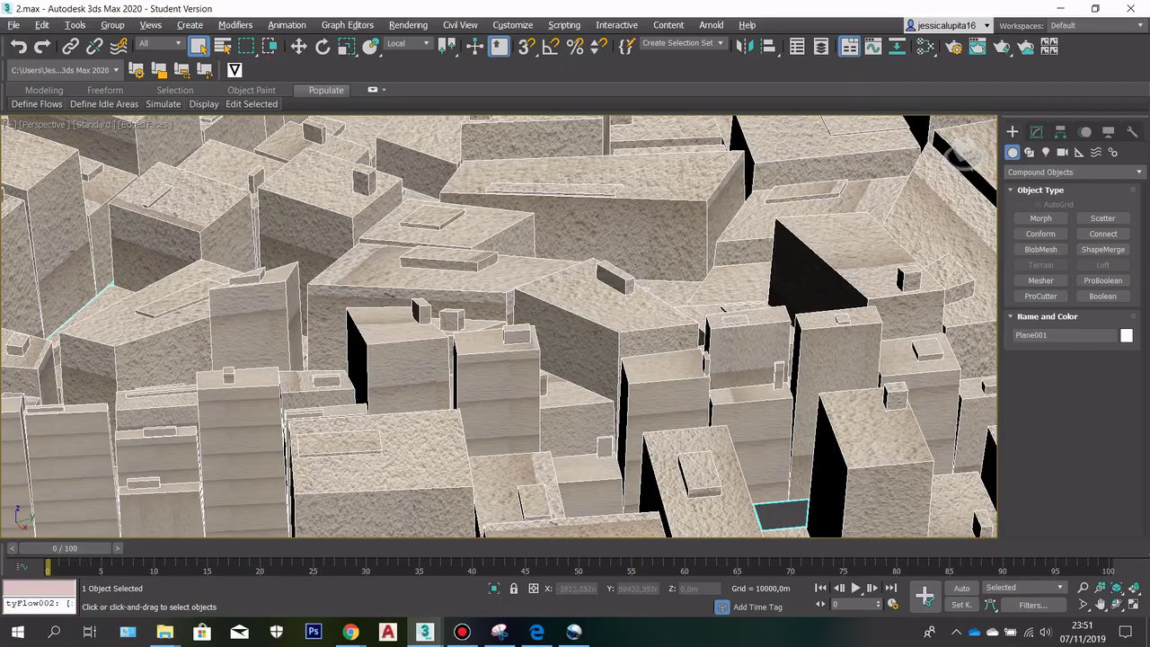
{"action": "middle_click_drag", "start_coordinate": [723, 222], "coordinate": [586, 334]}
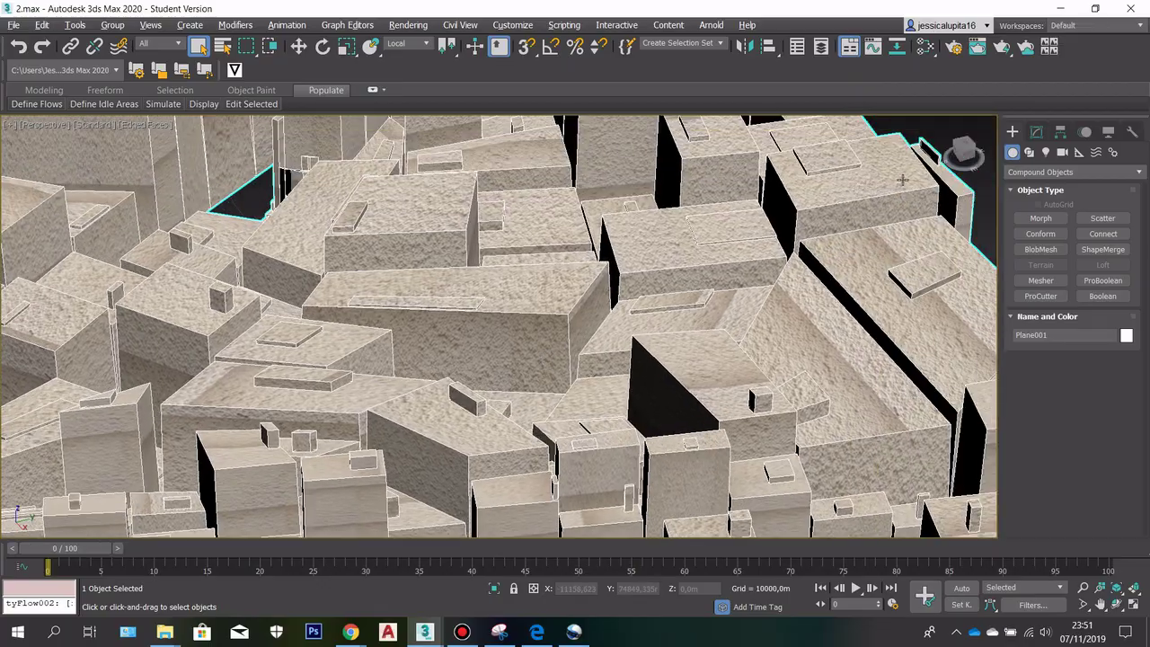
{"action": "mouse_move", "coordinate": [967, 155]}
{"action": "left_mouse_down"}
{"action": "mouse_move", "coordinate": [965, 137]}
{"action": "mouse_move", "coordinate": [972, 164]}
{"action": "left_mouse_up"}
{"action": "scroll", "coordinate": [730, 270], "scroll_direction": "down", "scroll_amount": 8}
{"action": "scroll", "coordinate": [503, 370], "scroll_direction": "up", "scroll_amount": 8}
{"action": "middle_click_drag", "start_coordinate": [381, 386], "coordinate": [495, 330]}
{"action": "scroll", "coordinate": [495, 330], "scroll_direction": "down", "scroll_amount": 2}
{"action": "scroll", "coordinate": [494, 330], "scroll_direction": "down", "scroll_amount": 10}
{"action": "scroll", "coordinate": [688, 396], "scroll_direction": "up", "scroll_amount": 8}
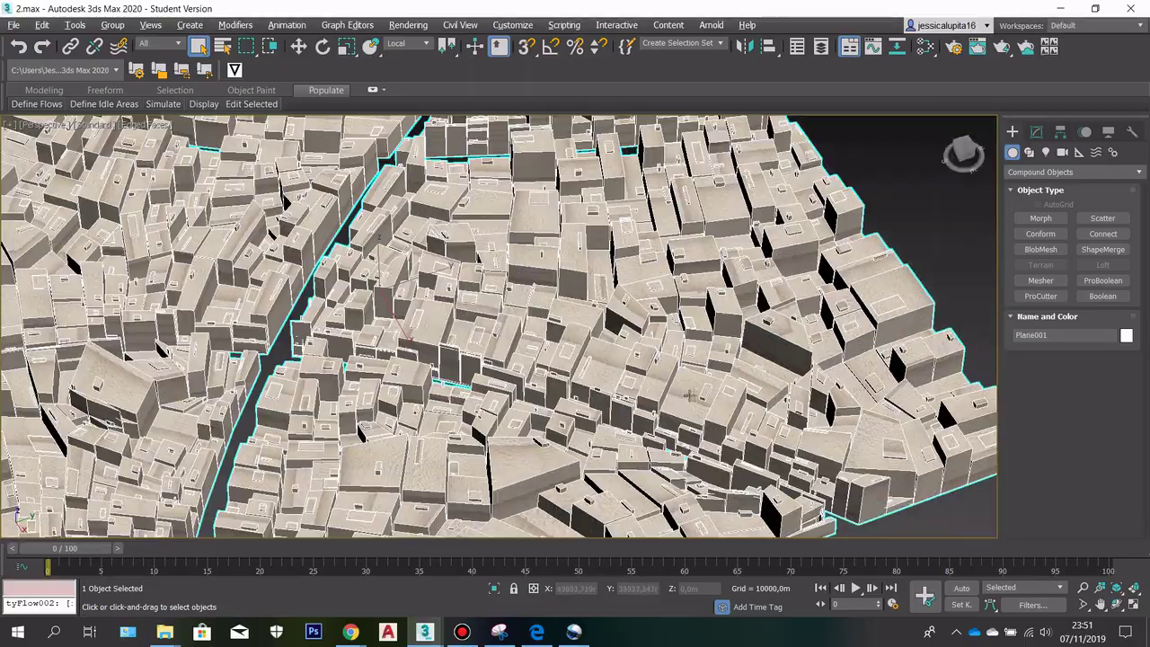
{"action": "mouse_move", "coordinate": [962, 158]}
{"action": "left_mouse_down"}
{"action": "mouse_move", "coordinate": [957, 142]}
{"action": "mouse_move", "coordinate": [976, 141]}
{"action": "mouse_move", "coordinate": [965, 168]}
{"action": "mouse_move", "coordinate": [958, 155]}
{"action": "left_mouse_up"}
{"action": "scroll", "coordinate": [499, 326], "scroll_direction": "down", "scroll_amount": 8}
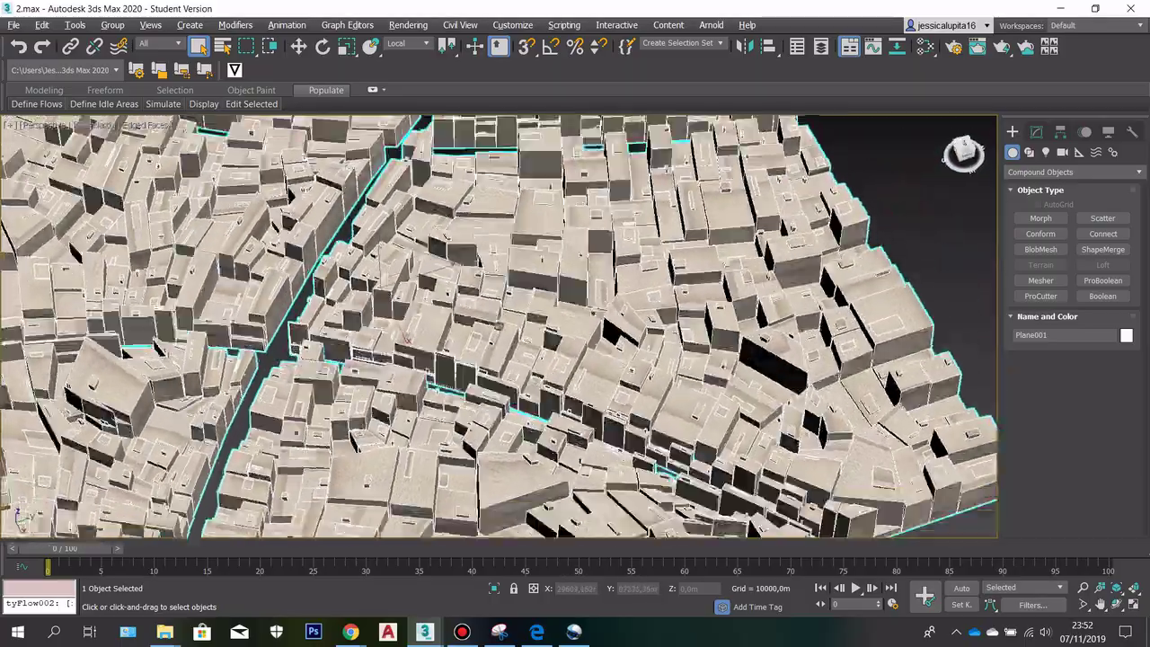
{"action": "scroll", "coordinate": [499, 326], "scroll_direction": "up", "scroll_amount": 8}
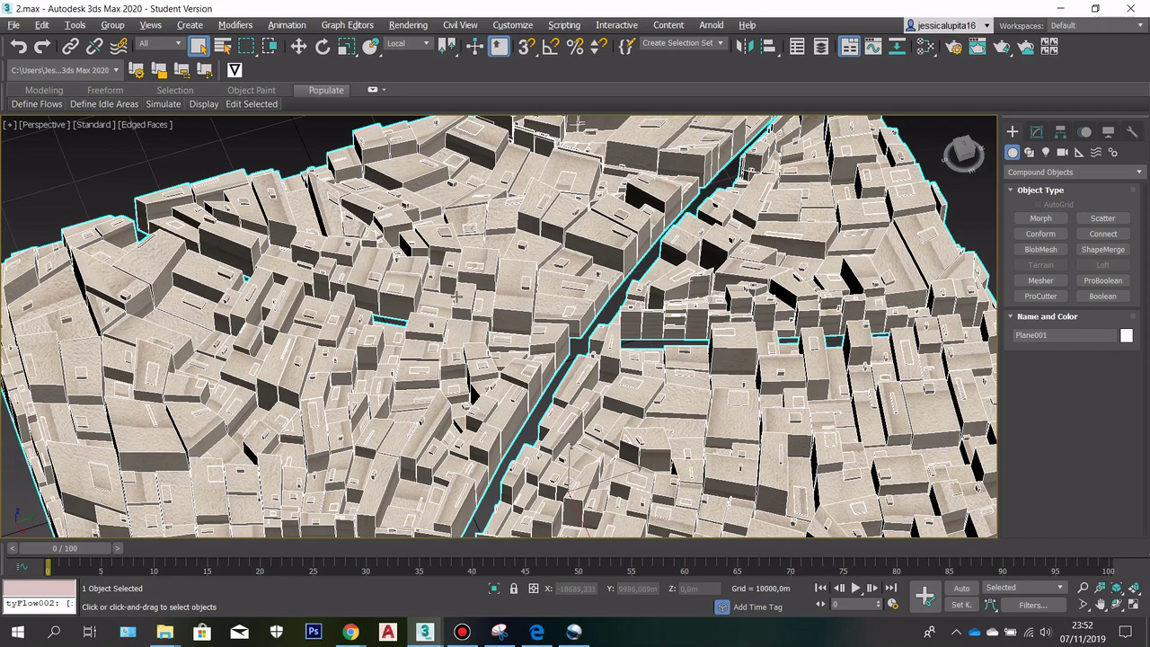
{"action": "middle_click_drag", "start_coordinate": [622, 364], "coordinate": [562, 320]}
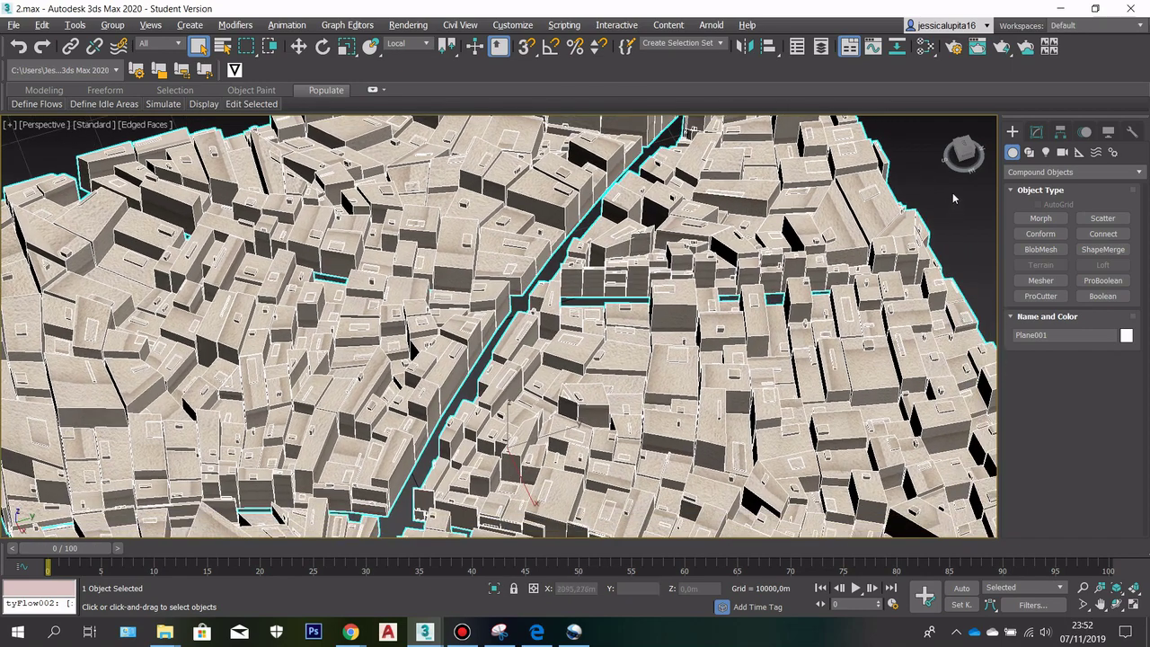
{"action": "left_click_drag", "start_coordinate": [969, 155], "coordinate": [630, 489]}
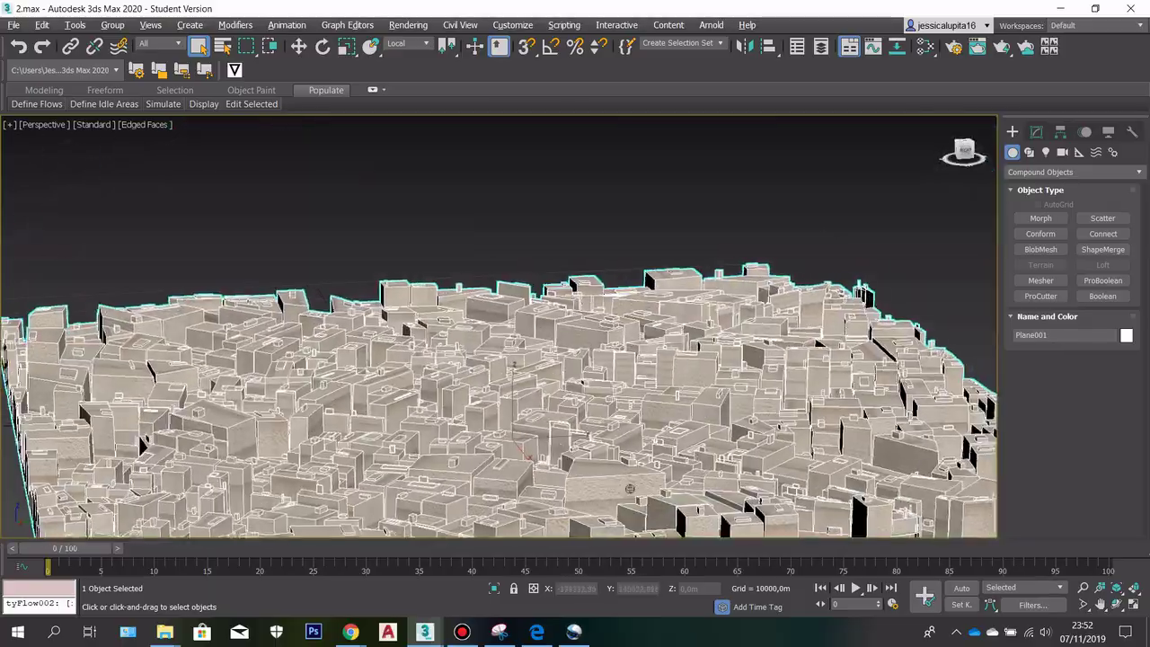